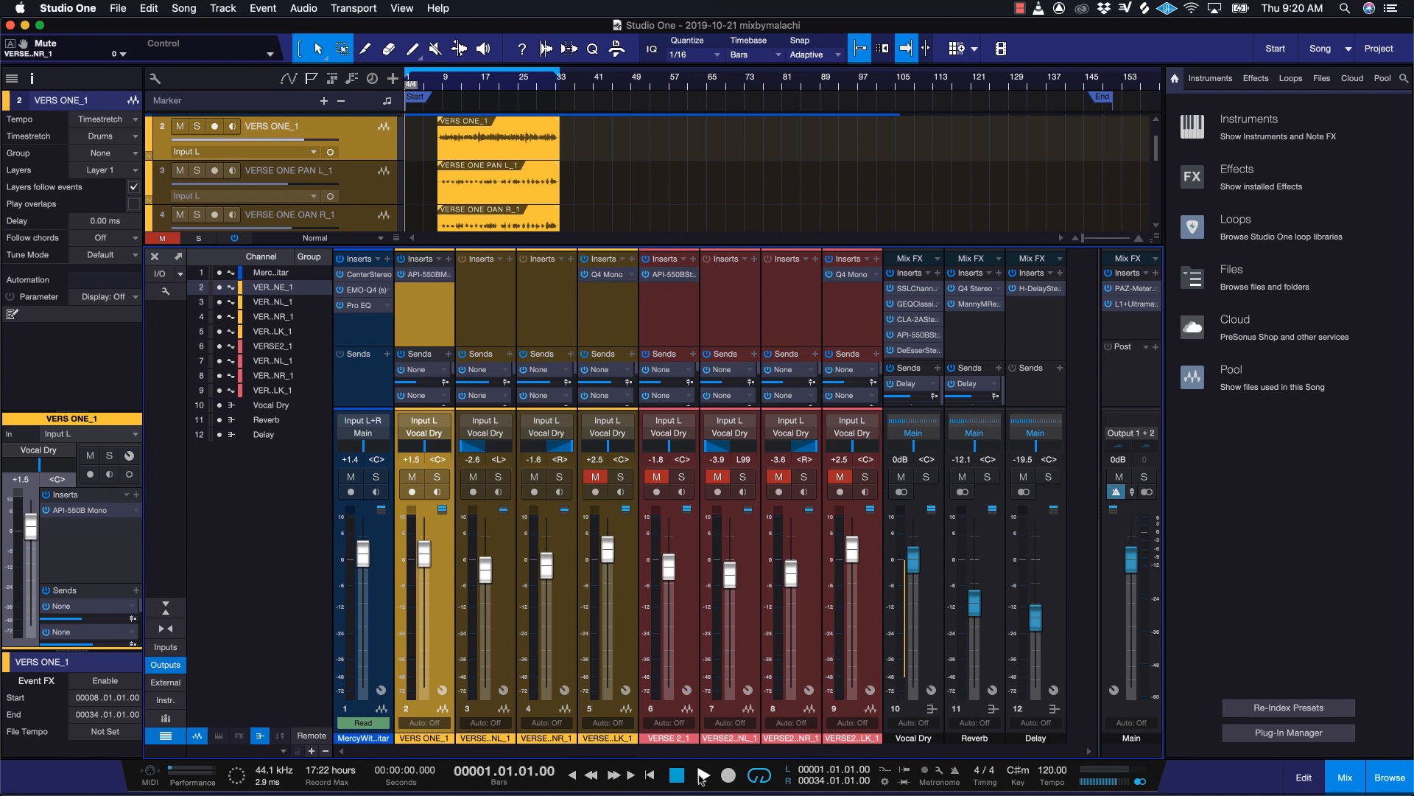
Play the song from the start through the first verse to hear the mix, and stop playback.
left_click(703, 776)
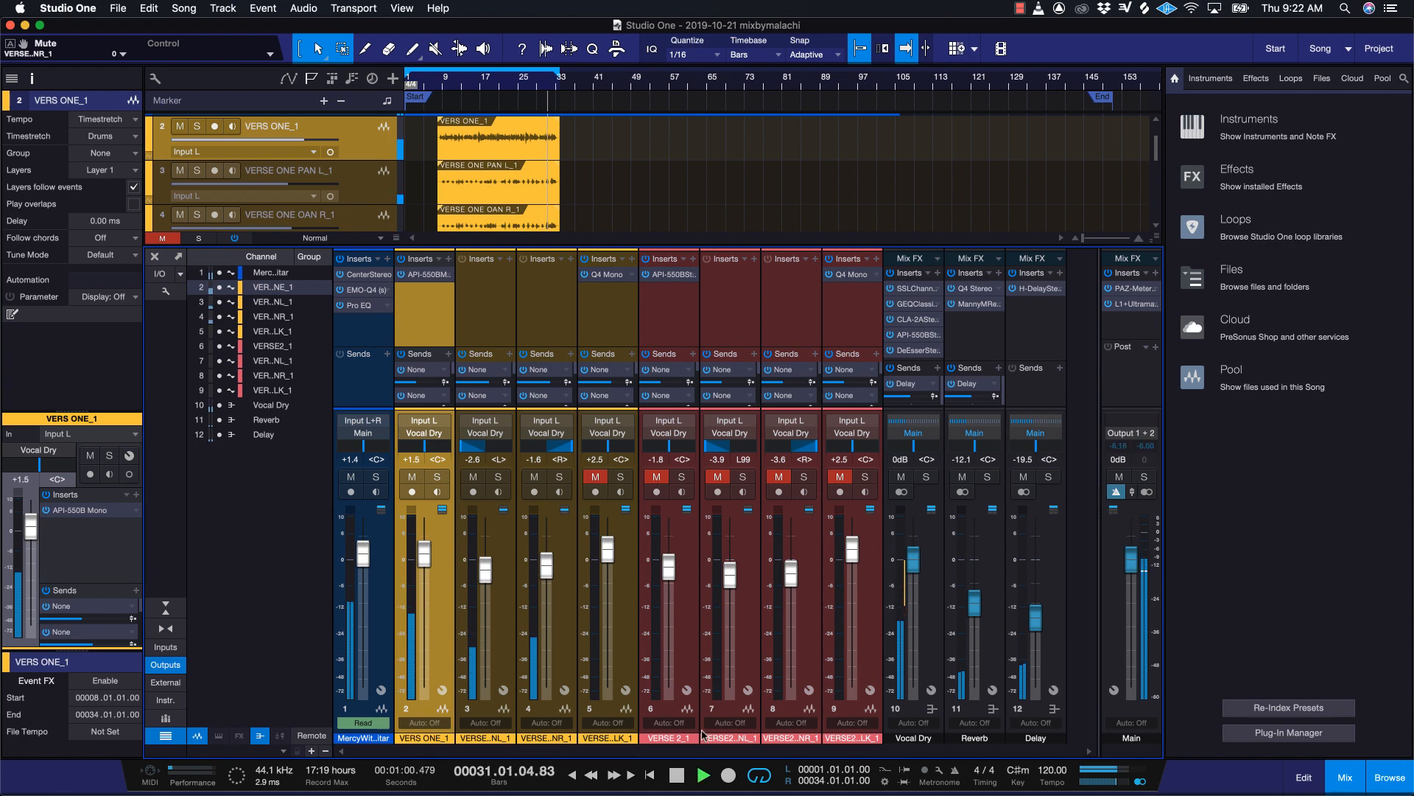
left_click(678, 775)
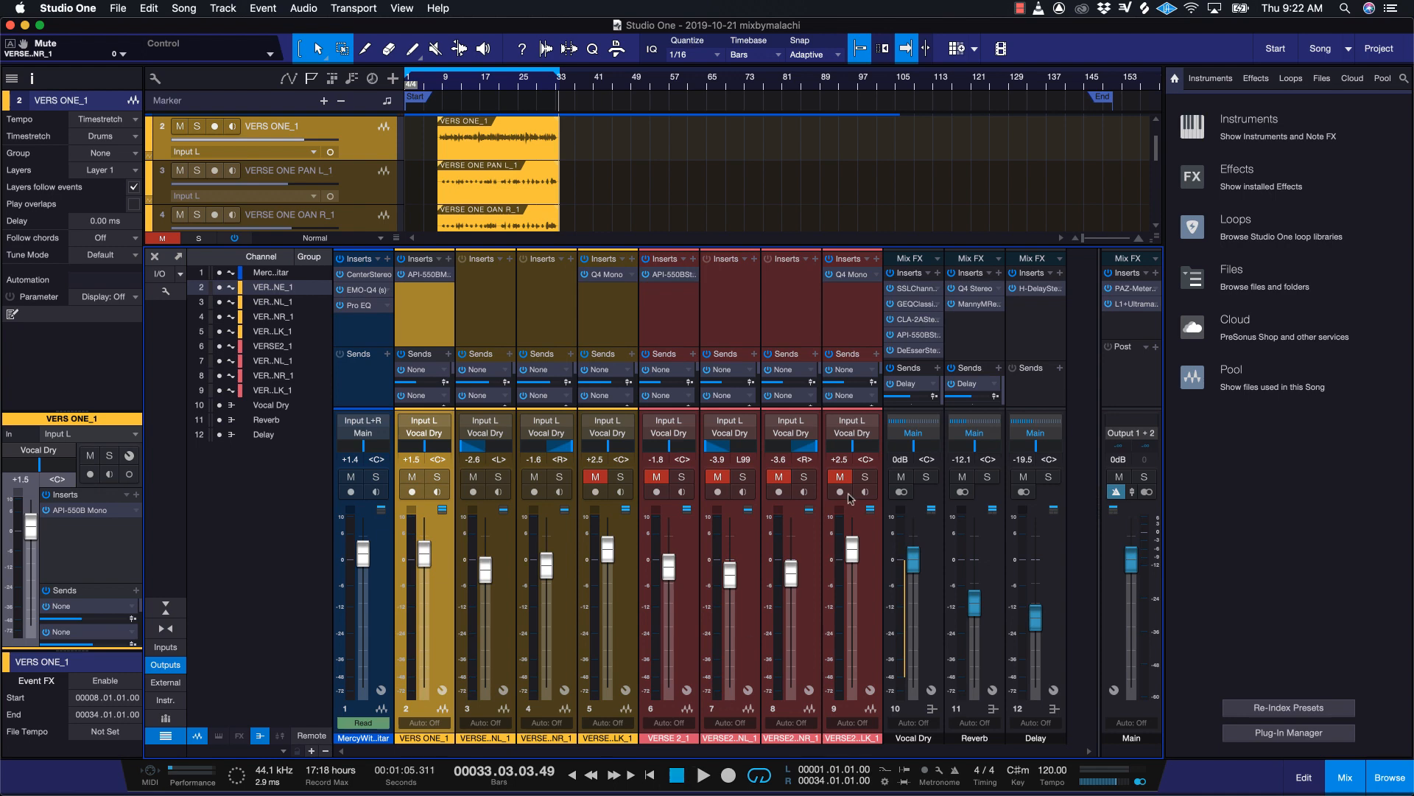
Open the SSLChannel insert on the Vocal Dry bus and examine its expander range and threshold.
left_click(914, 289)
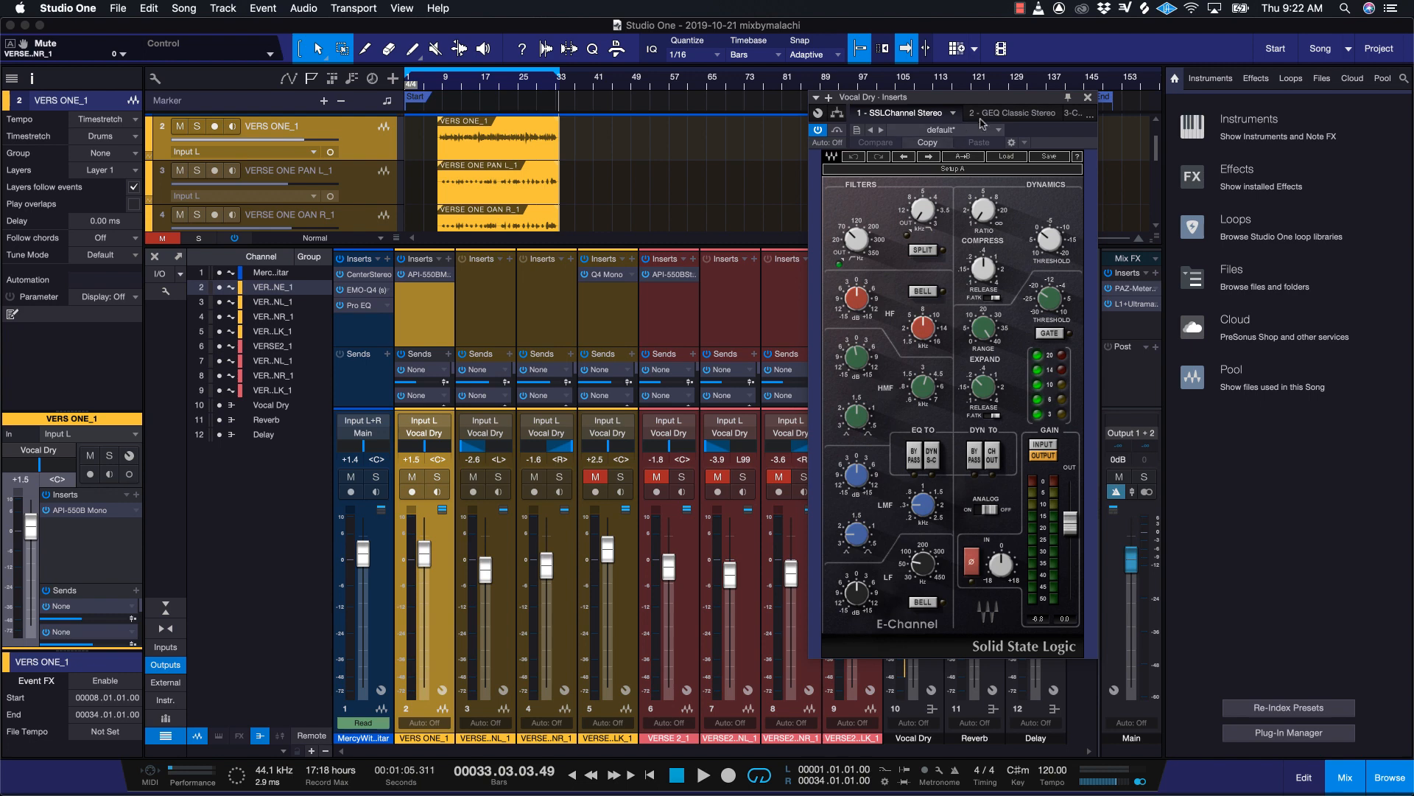
left_click_drag(1038, 96, 679, 173)
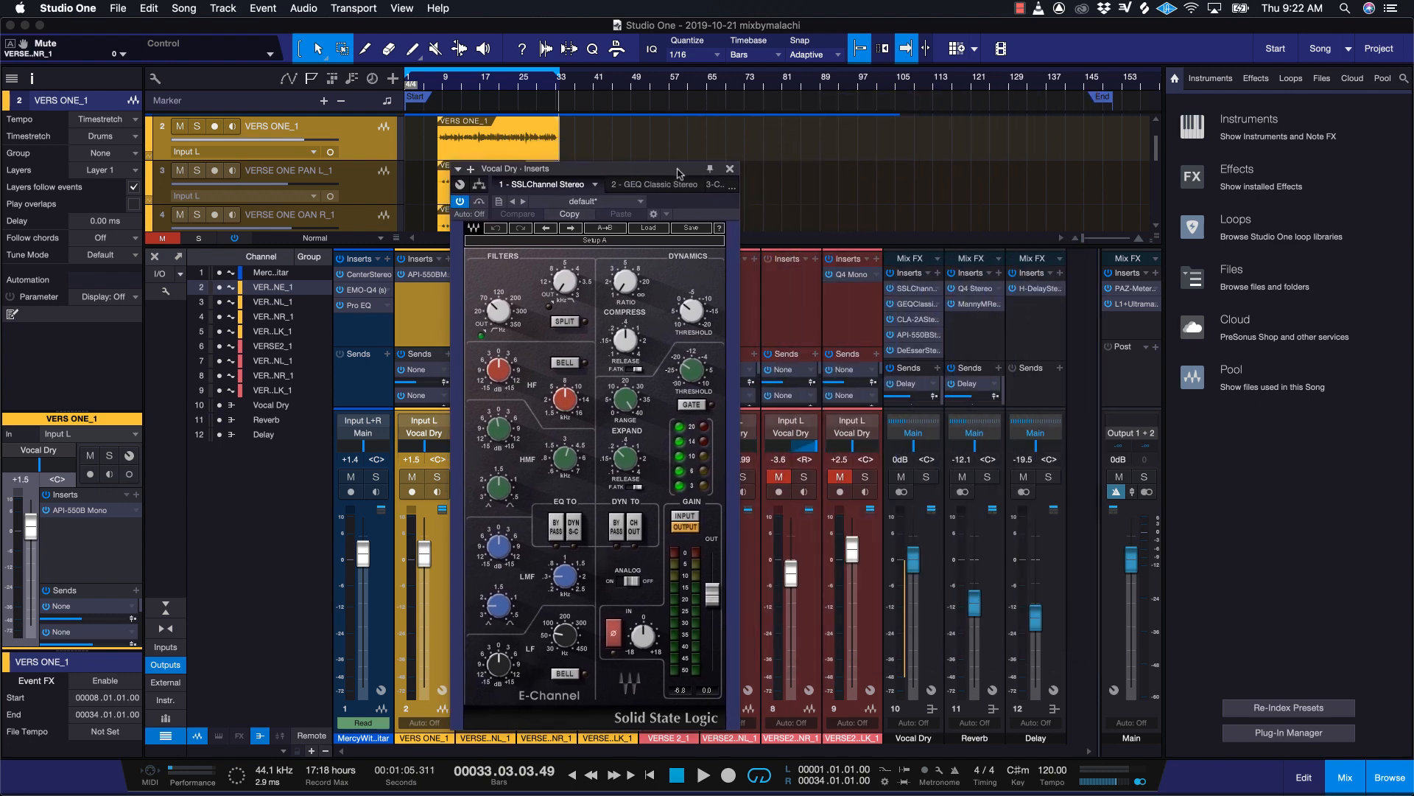
left_click(626, 403)
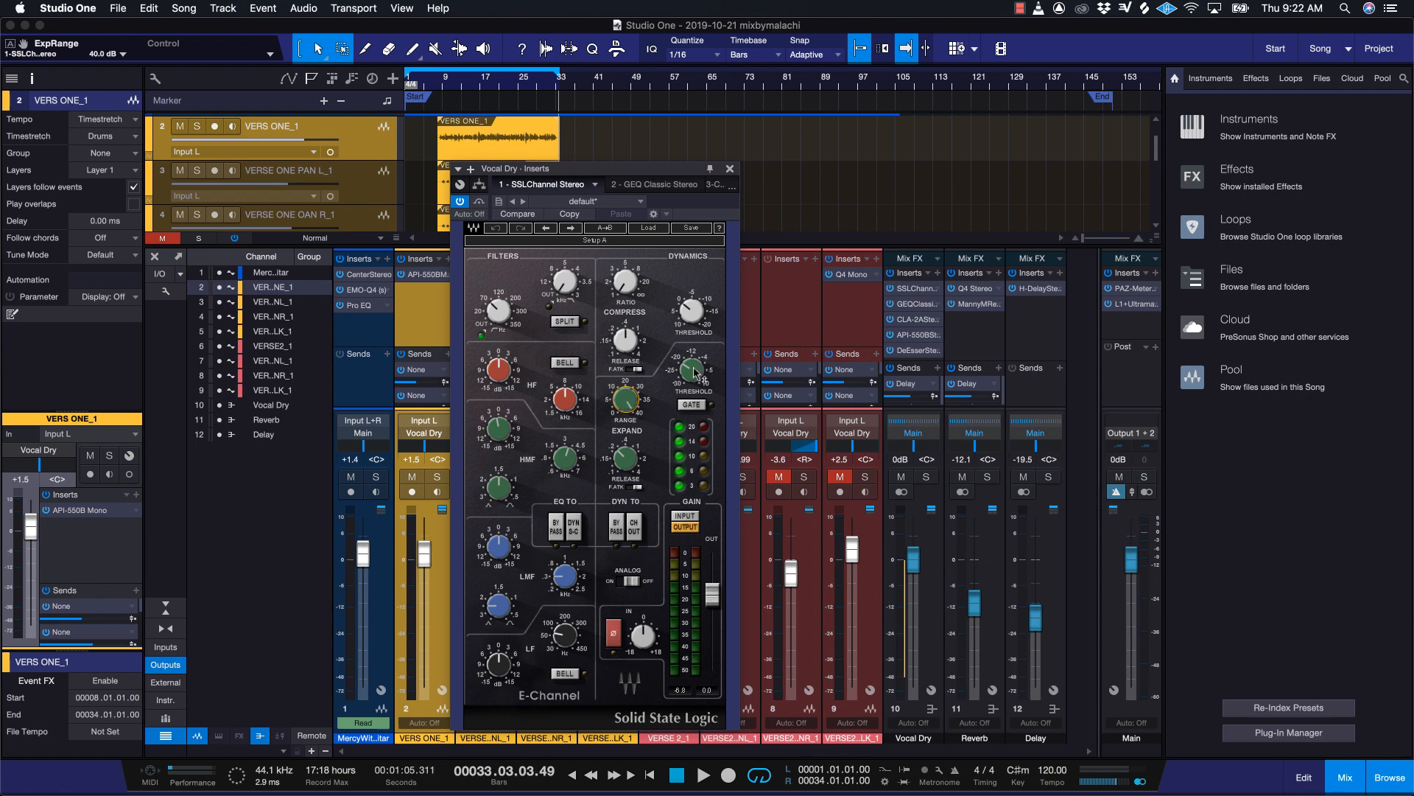
mouse_move(694, 370)
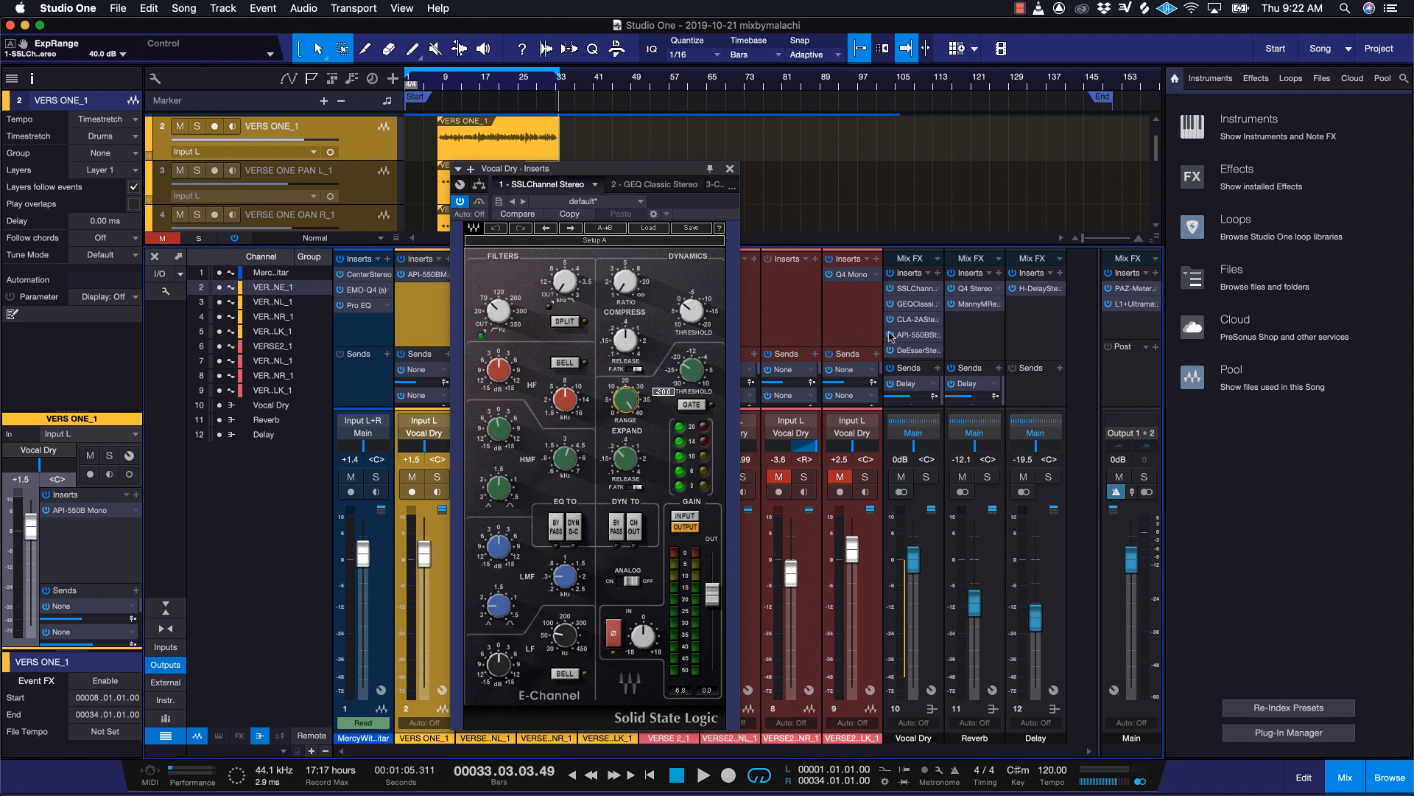
Bypass all inserts on the Vocal Dry bus and reactivate only SSLChannel.
left_click(891, 273)
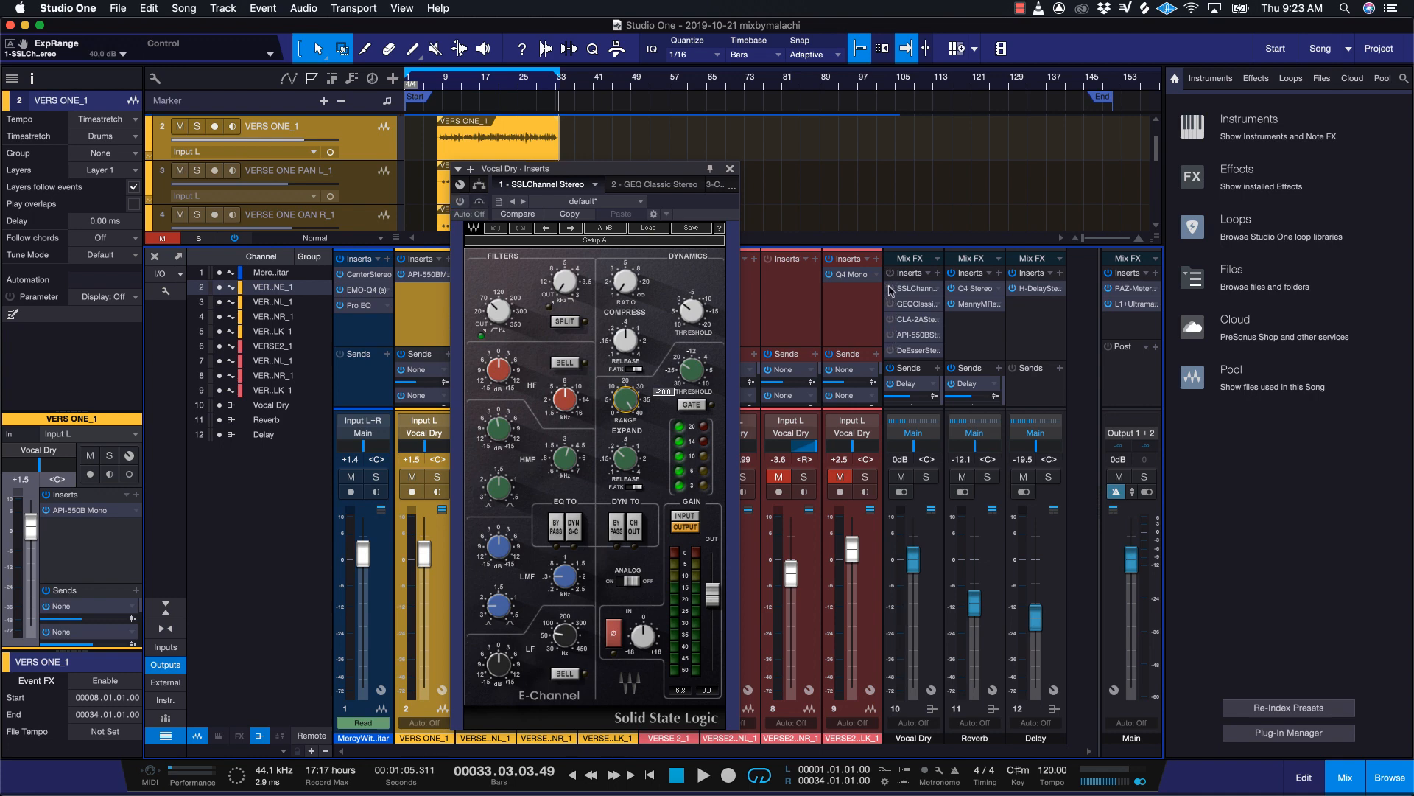
left_click(891, 288)
left_click_drag(627, 172, 749, 175)
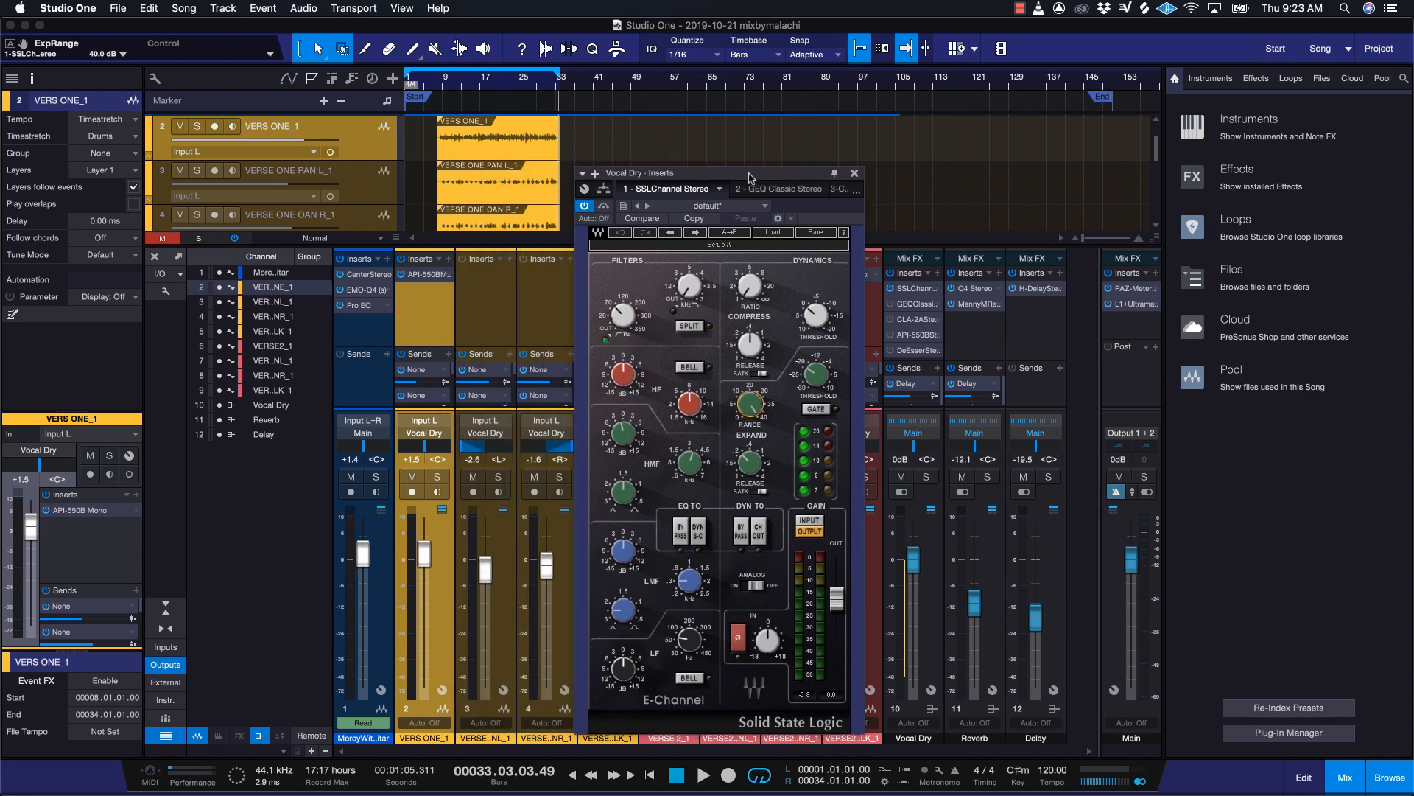
Mute the instrumental on channel 1 and play the verse vocals from bar 8.
left_click(352, 478)
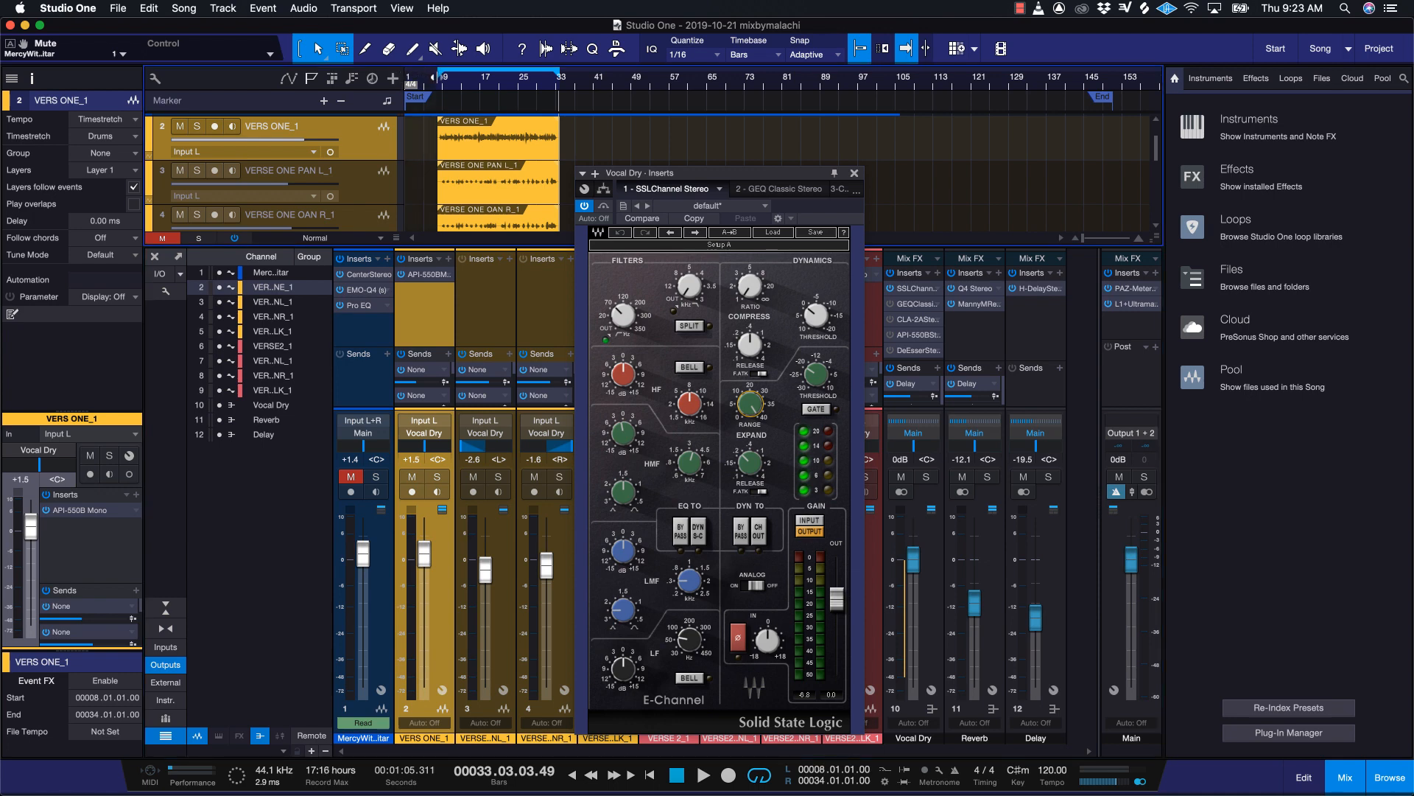
key("space")
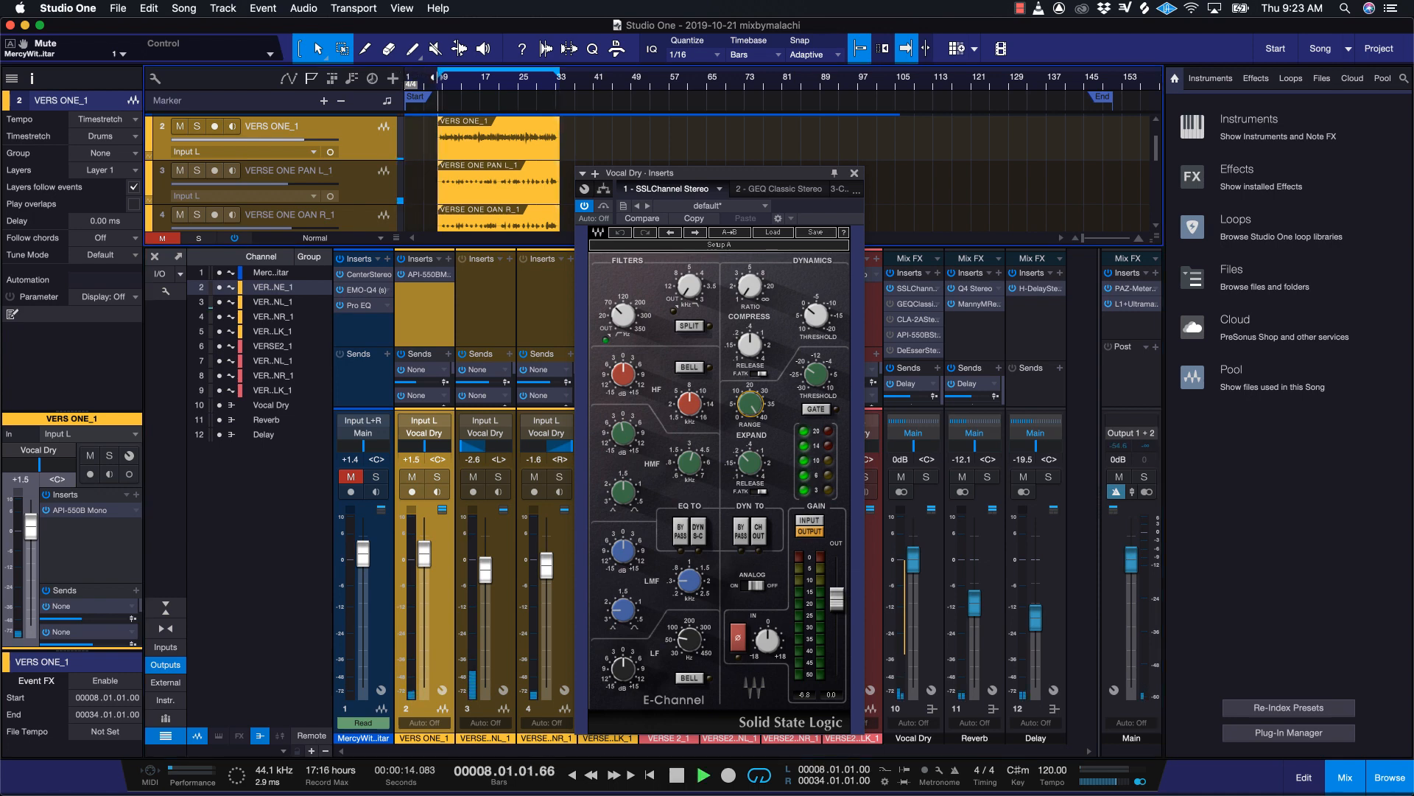
key("space")
left_click(444, 89)
key("space")
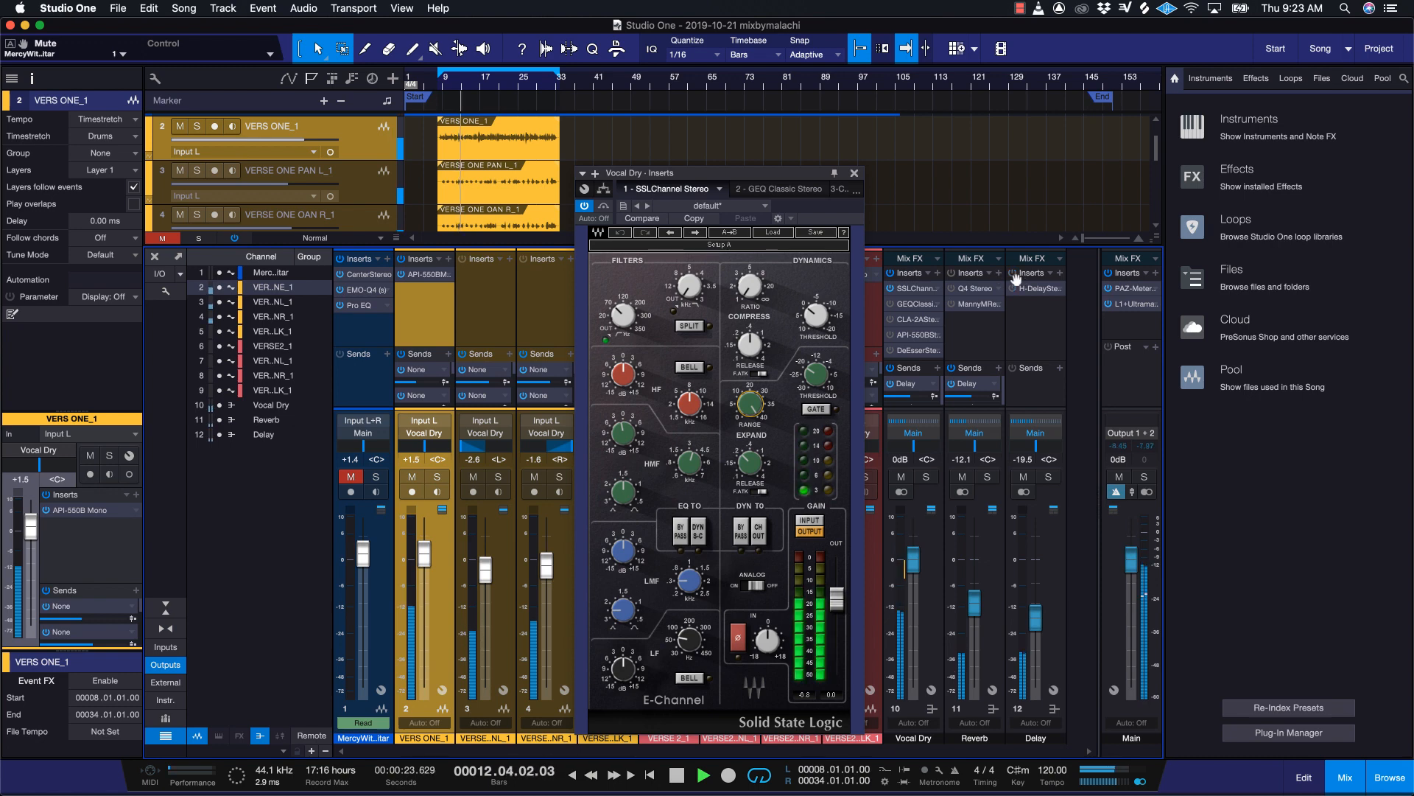
Mute the two panned verse-one vocals and compare the lead vocal with SSLChannel bypassed and active, leaving it active.
left_click(473, 476)
left_click(534, 476)
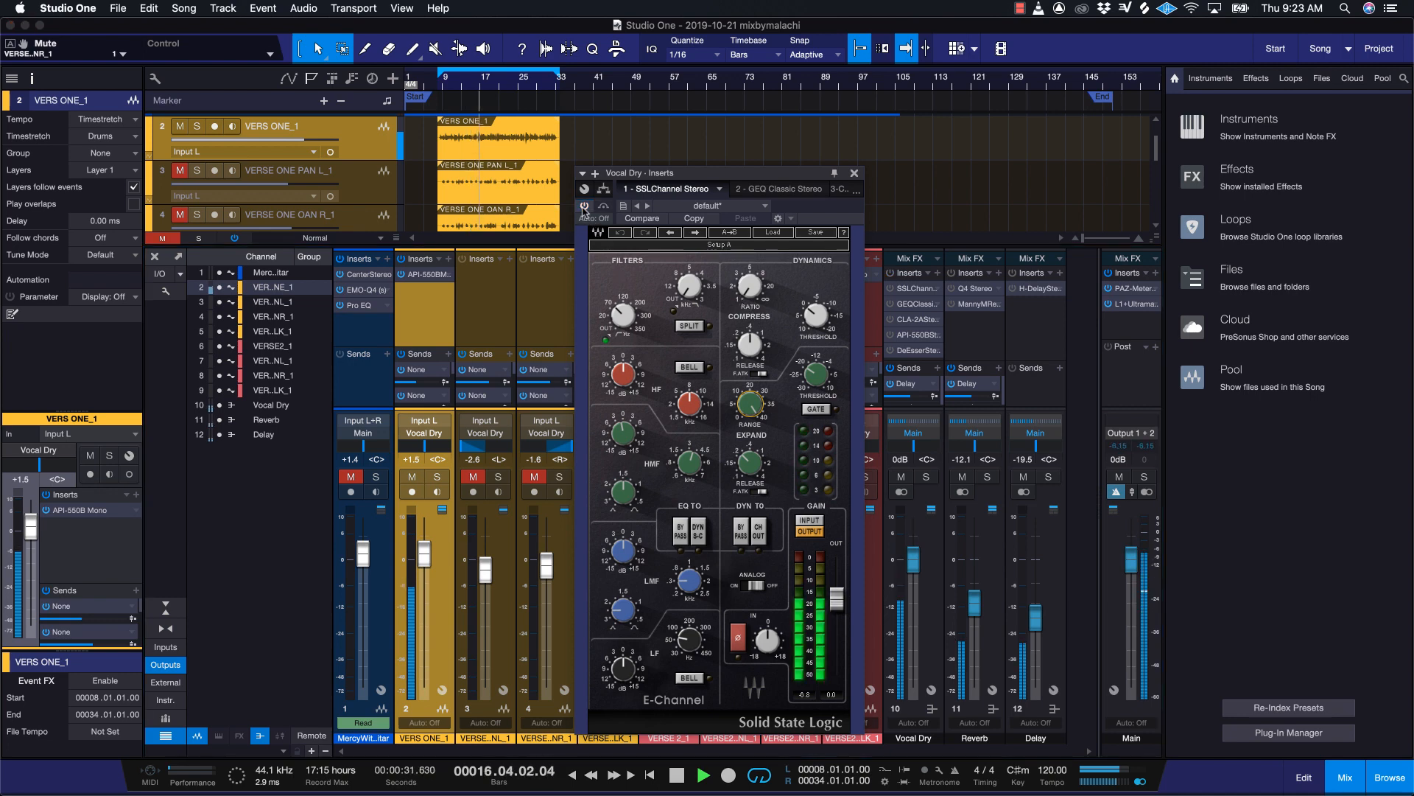
left_click(585, 206)
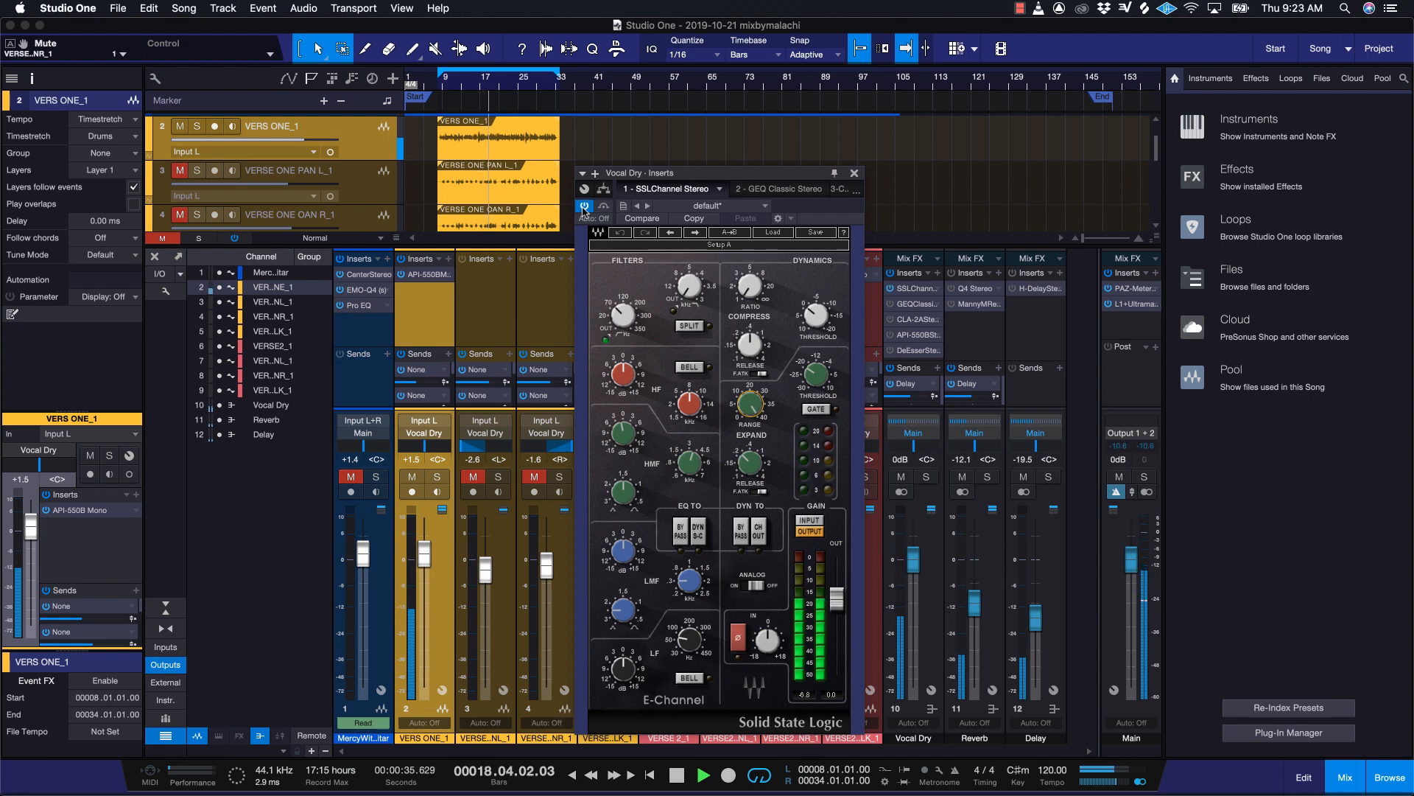
key("space")
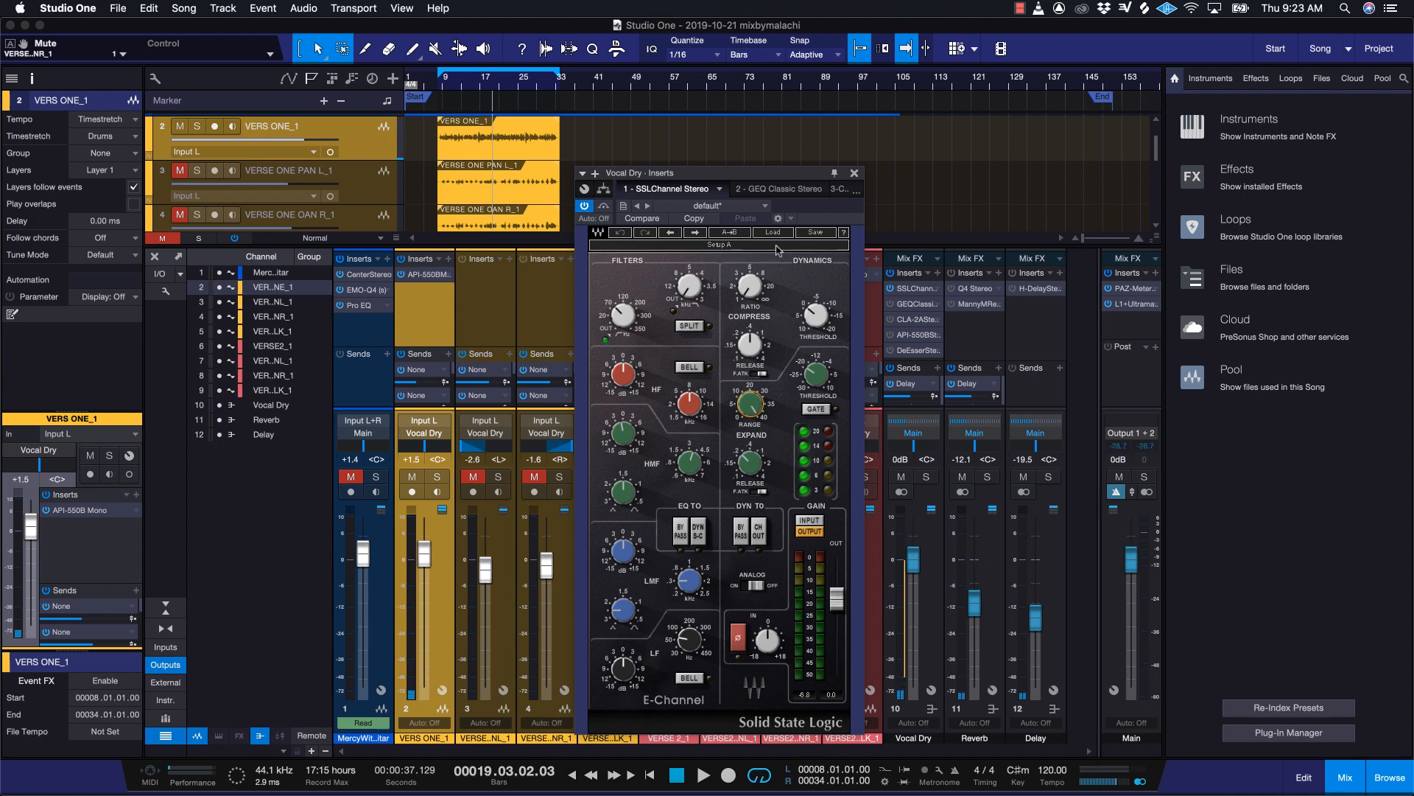
Show the input channels in the mixer and hide them again.
mouse_move(750, 405)
left_click_drag(771, 163, 853, 164)
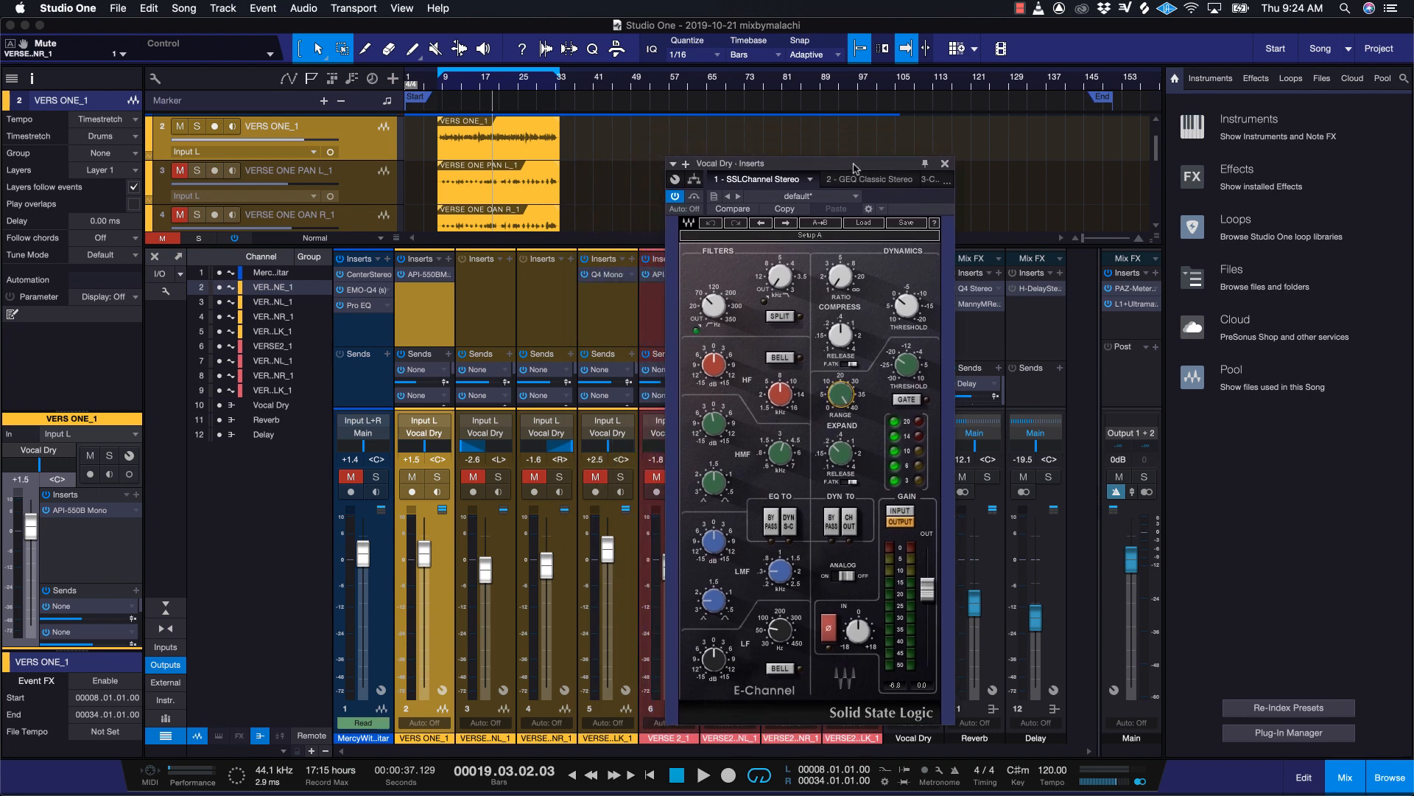
left_click_drag(854, 167, 880, 202)
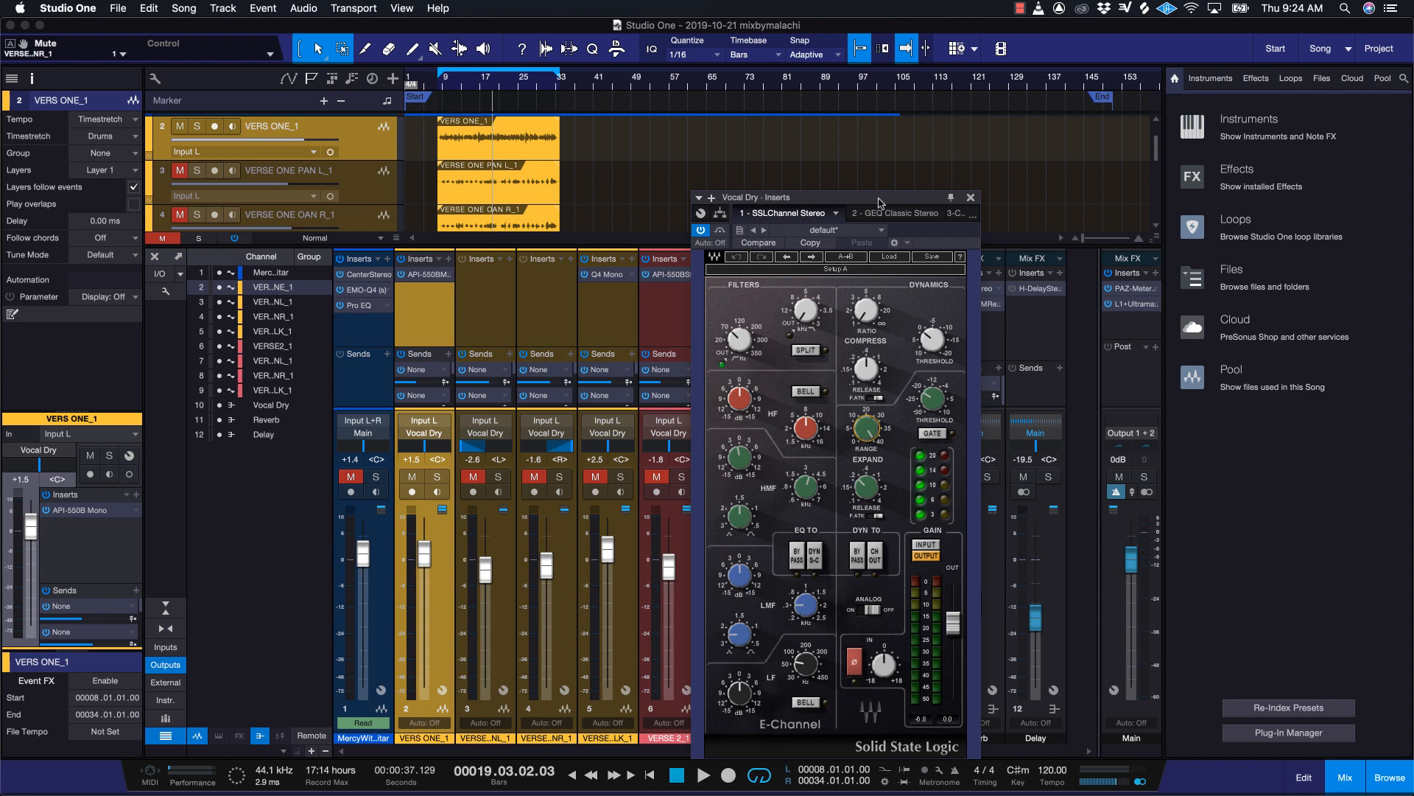
left_click(166, 646)
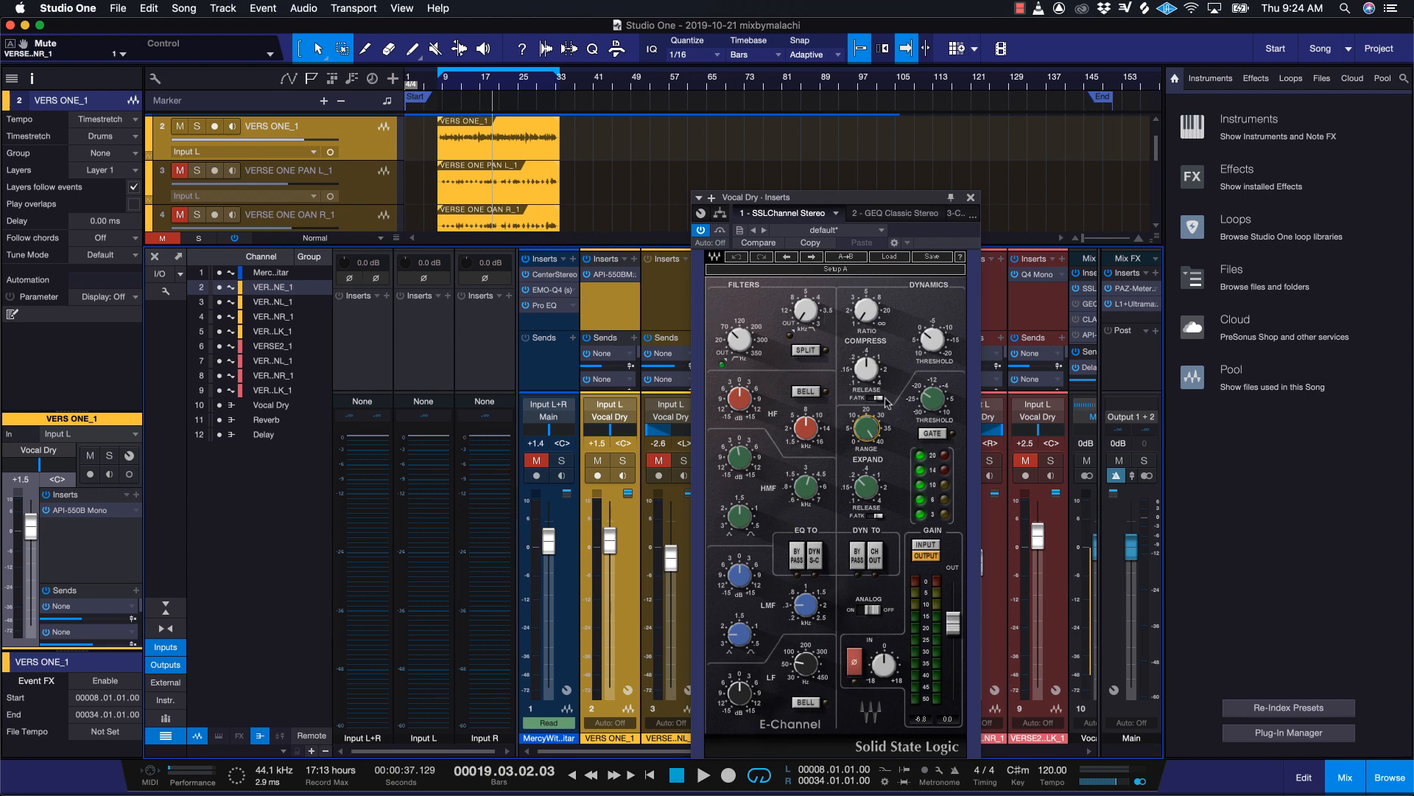
mouse_move(853, 439)
left_click(167, 647)
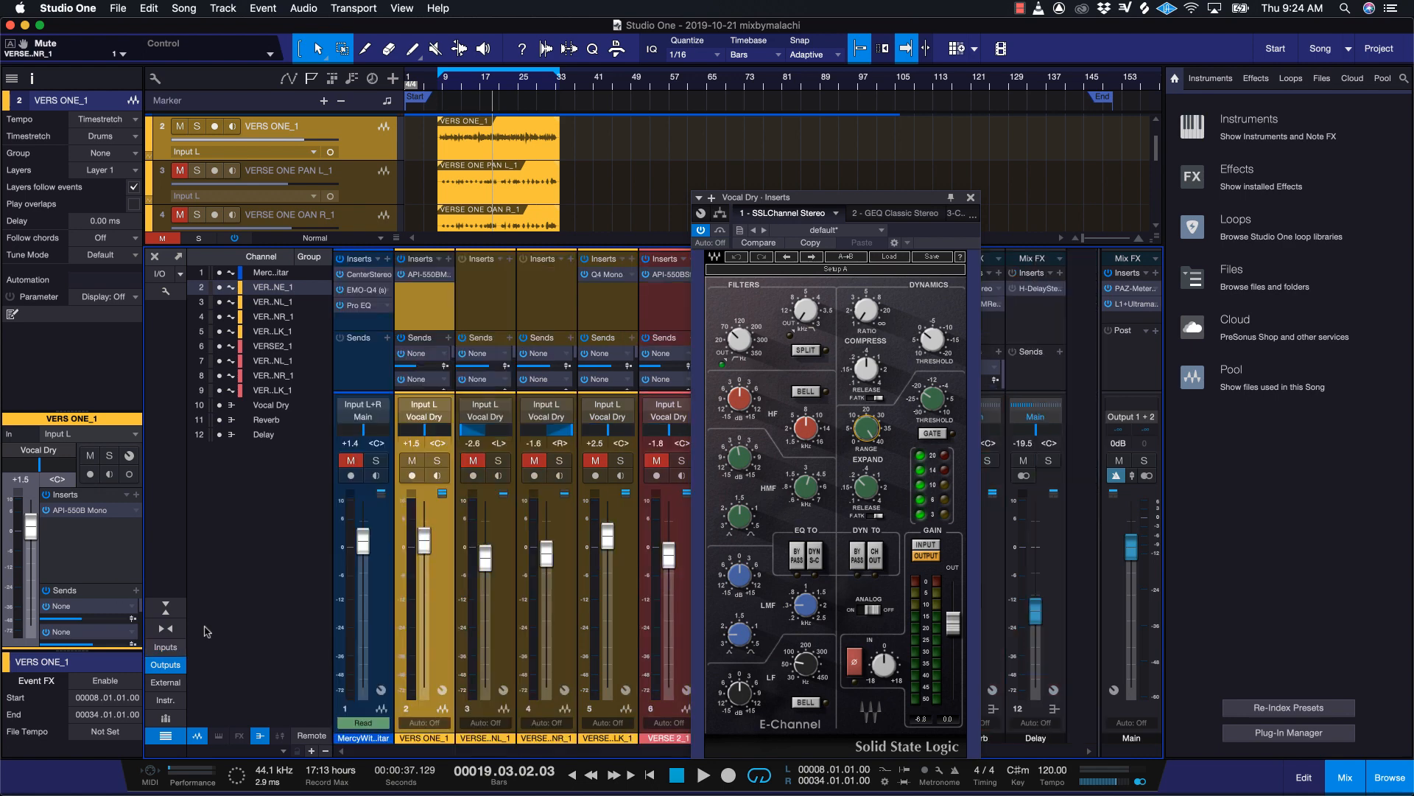
Close the SSLChannel window and open the Vocal Dry bus's GEQ Classic insert, placing its window clear of the first mixer channels.
left_click_drag(837, 201, 759, 198)
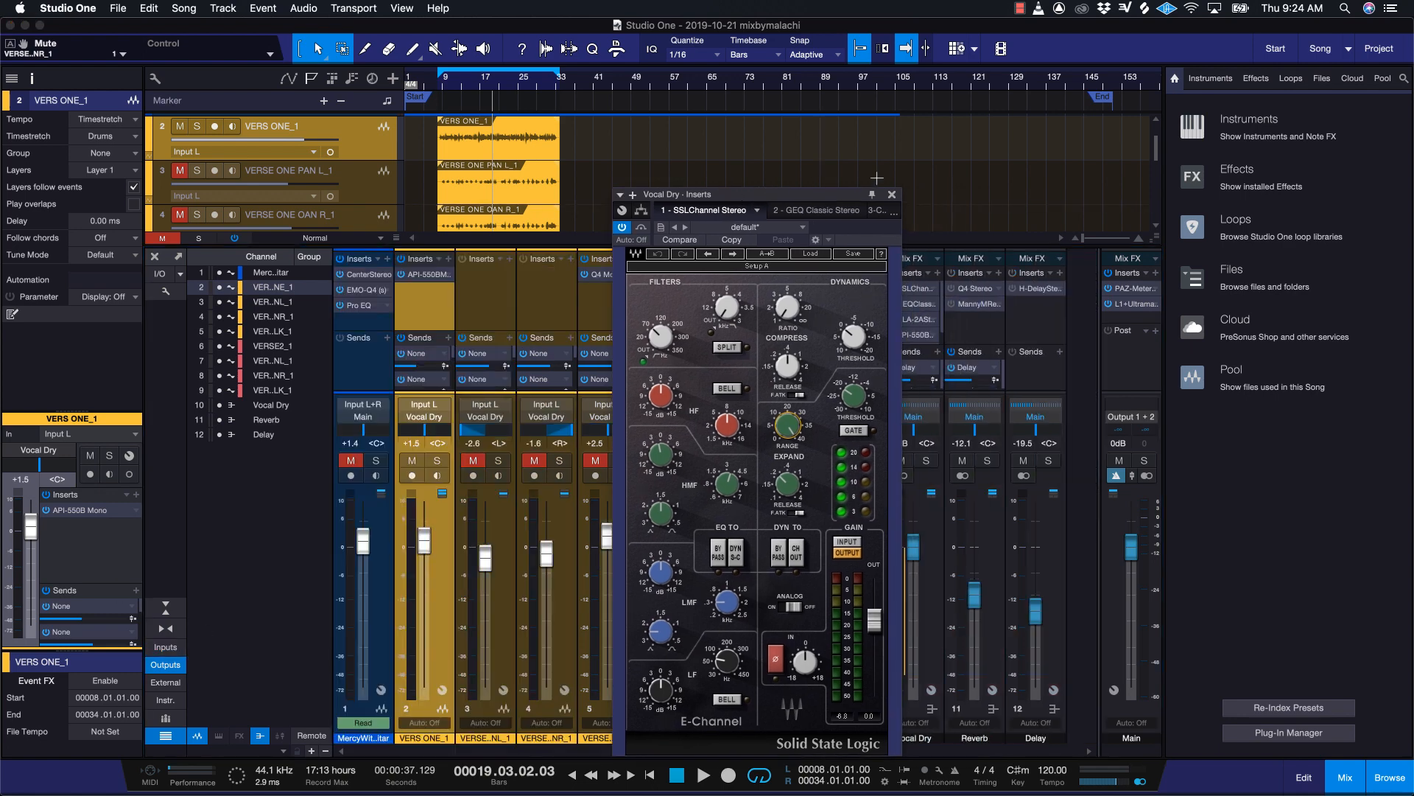
left_click(891, 195)
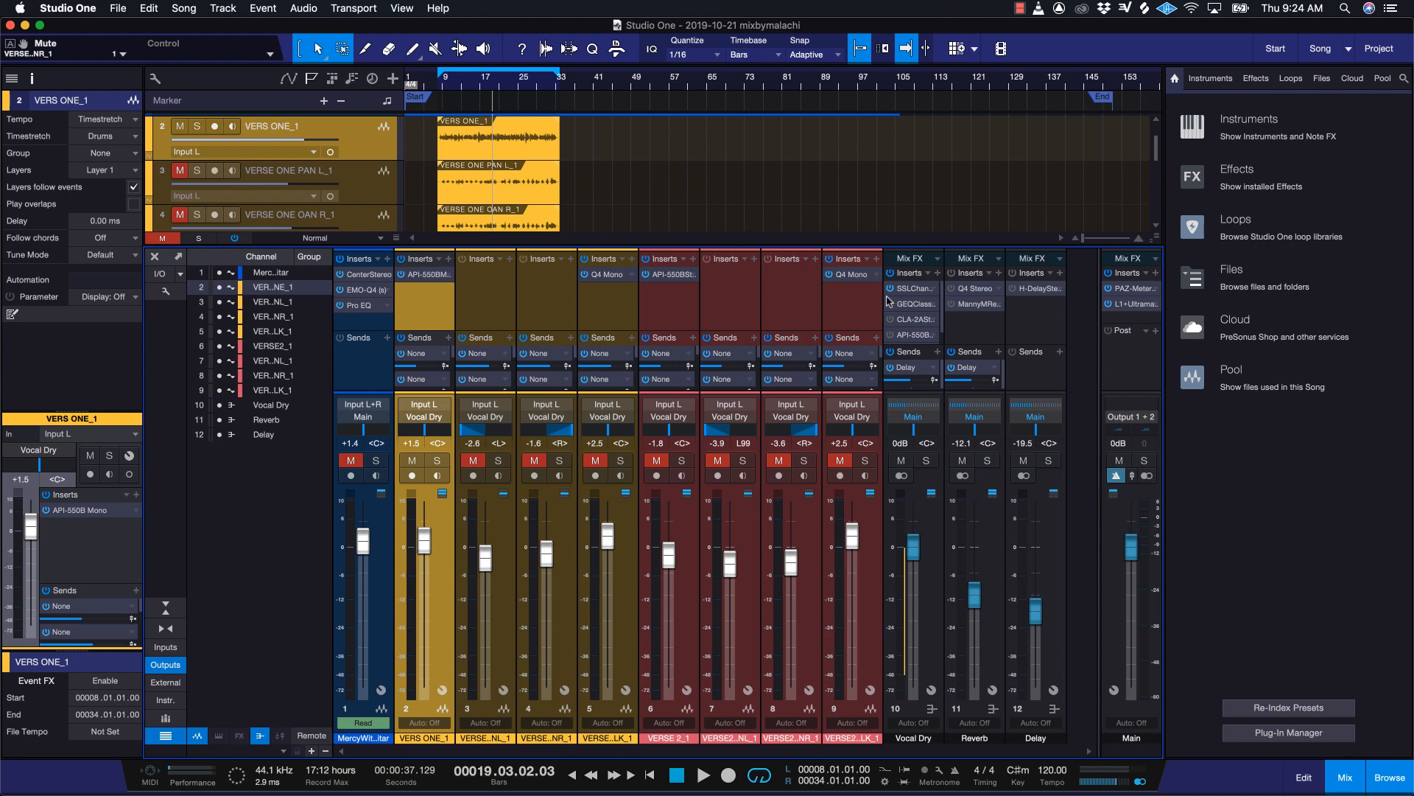
left_click(907, 306)
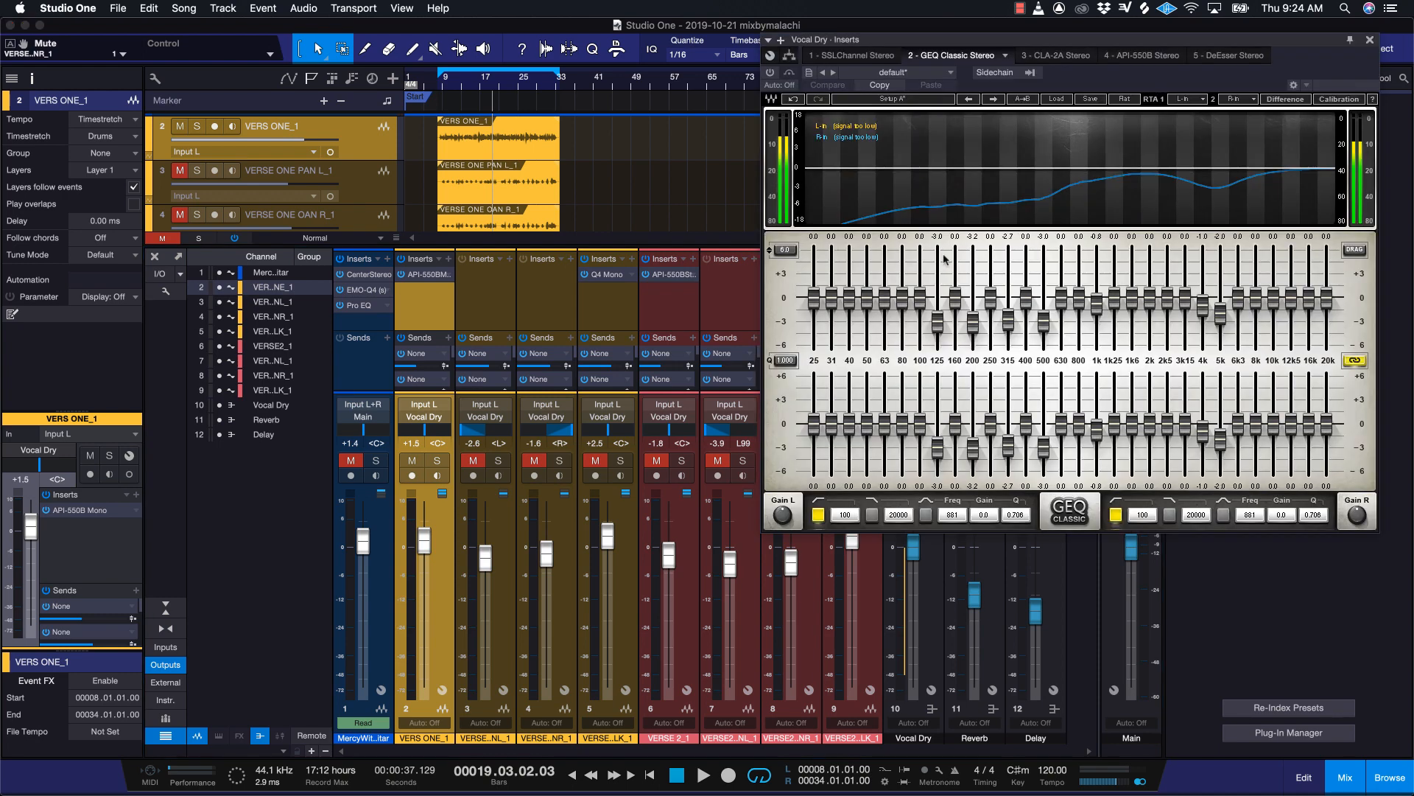
mouse_move(1101, 24)
left_mouse_down()
mouse_move(902, 24)
mouse_move(1100, 14)
left_mouse_up()
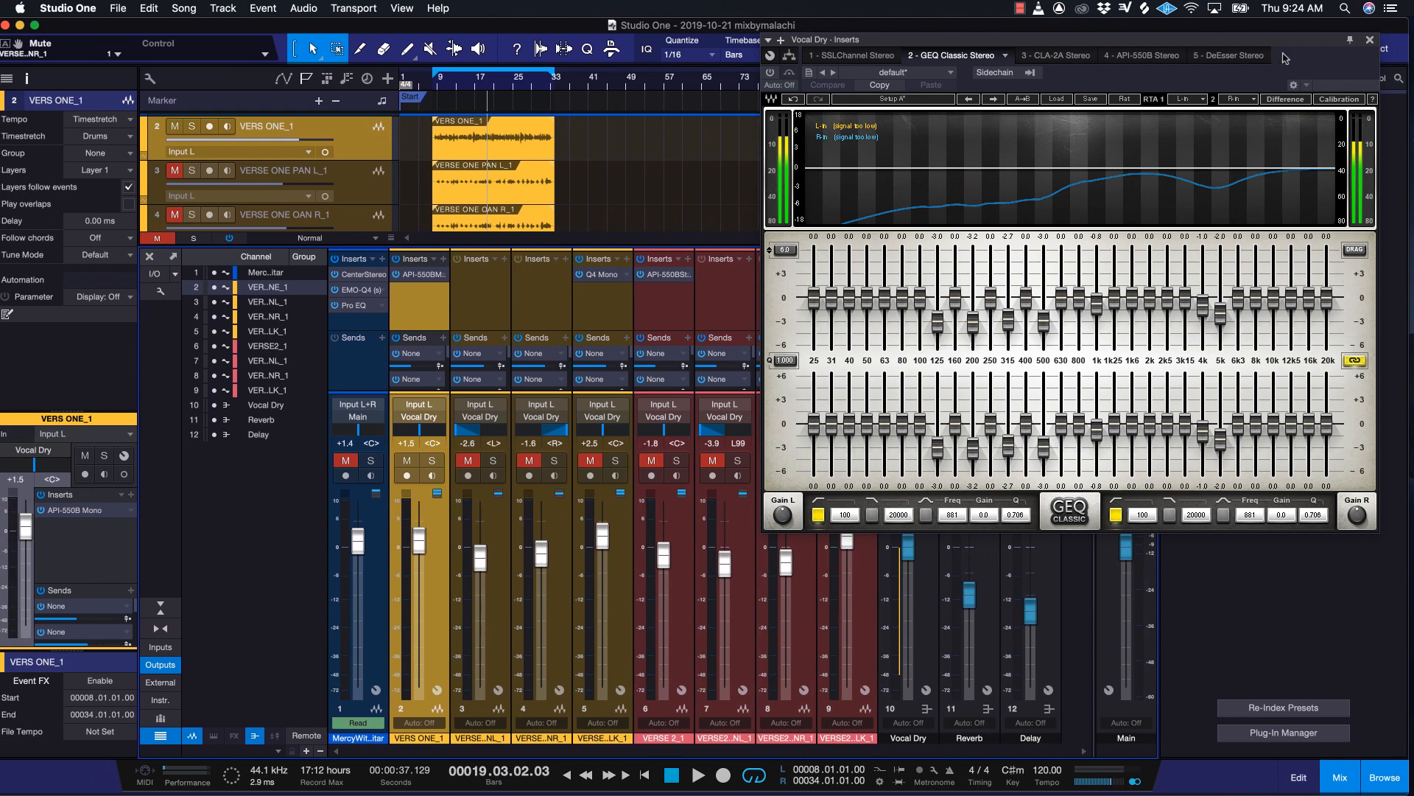
left_click_drag(1299, 41, 938, 249)
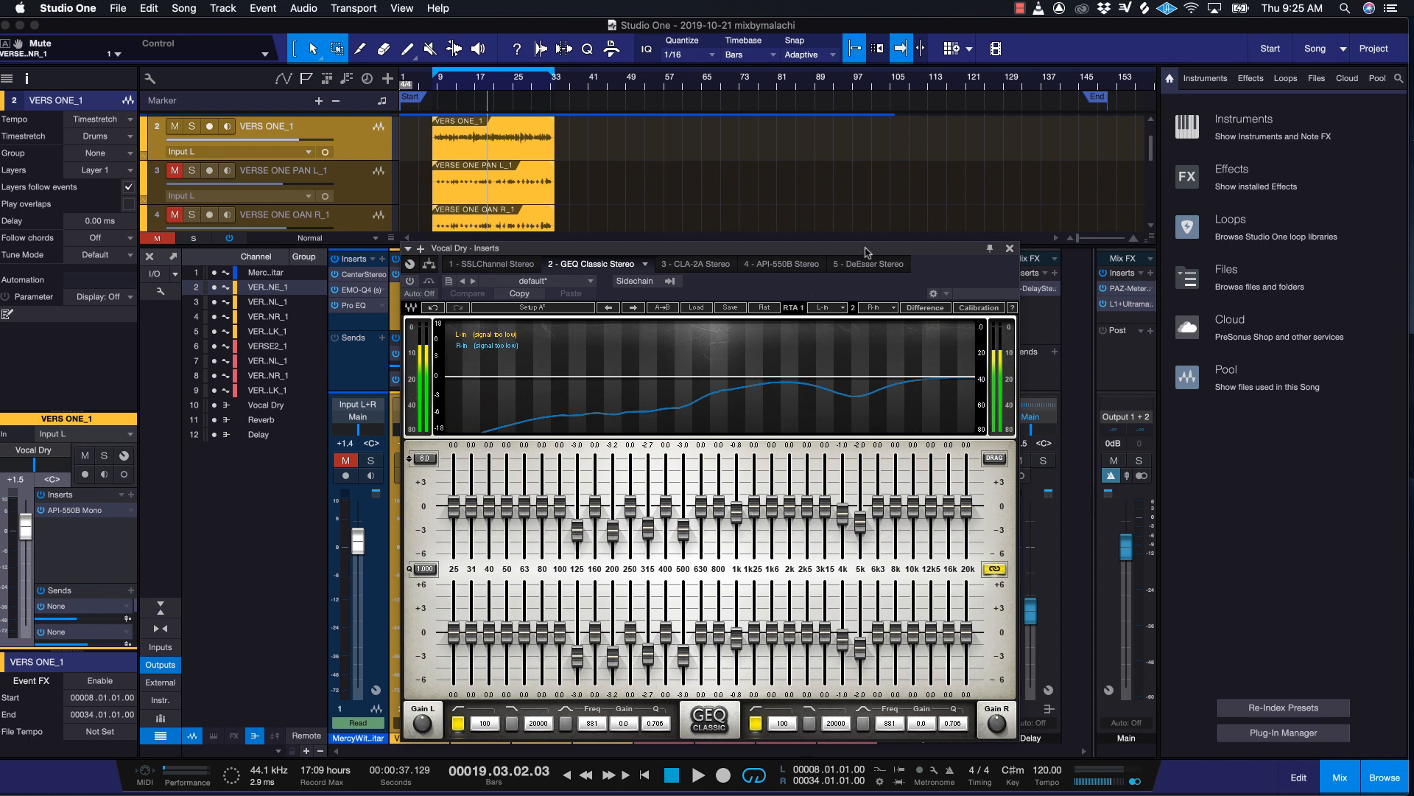
left_click_drag(868, 249, 1072, 236)
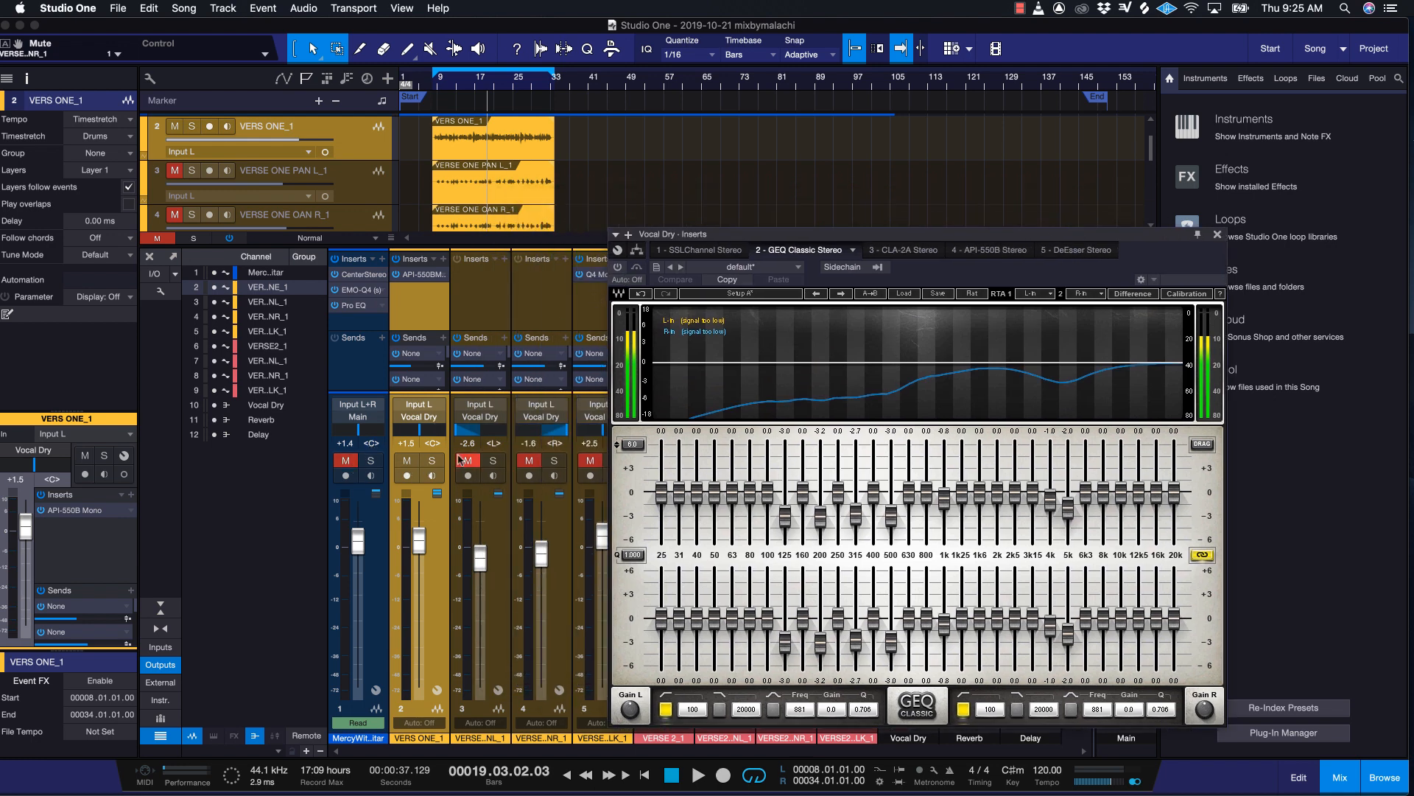
Play the lead vocal from bar 8 and compare GEQ Classic bypassed and active, leaving it active.
left_click(437, 91)
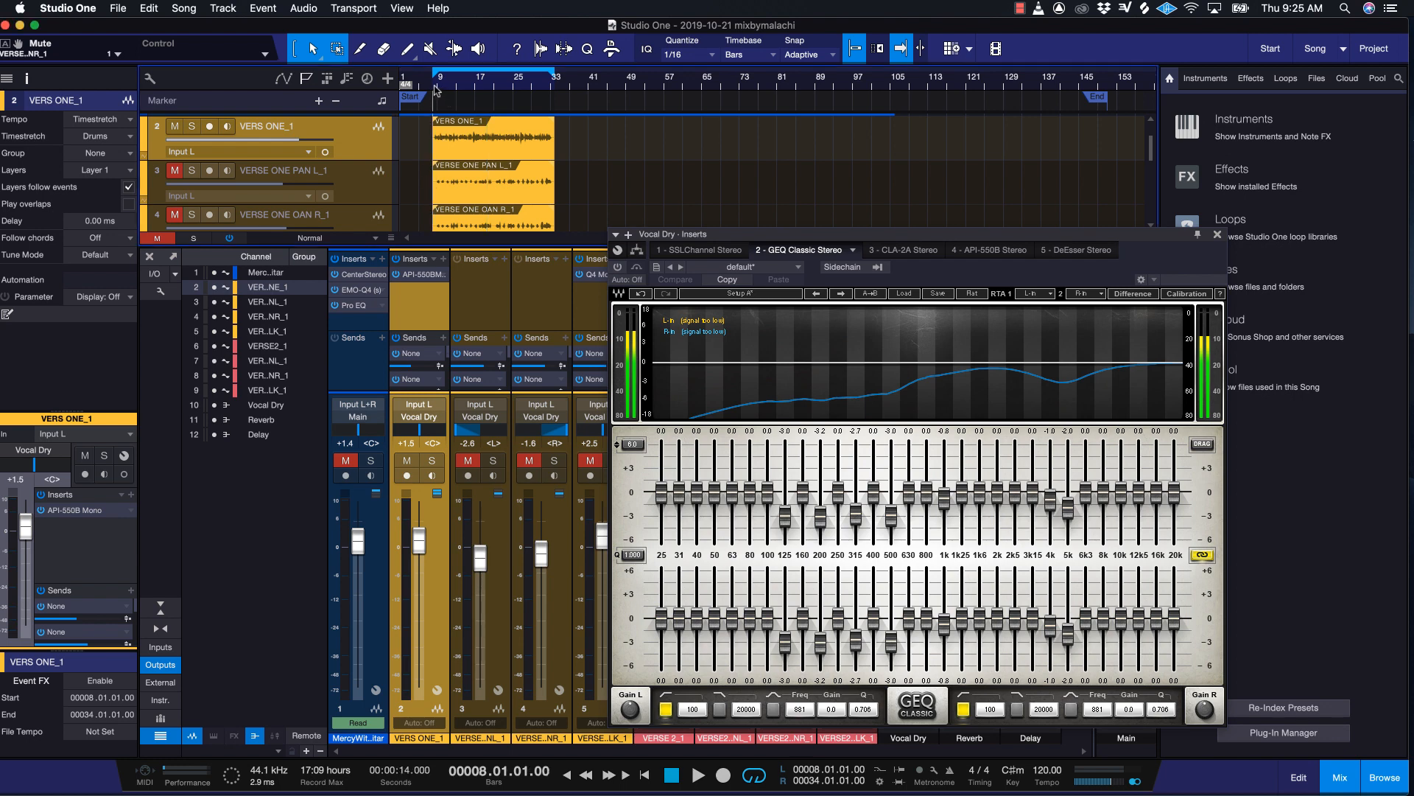
key("space")
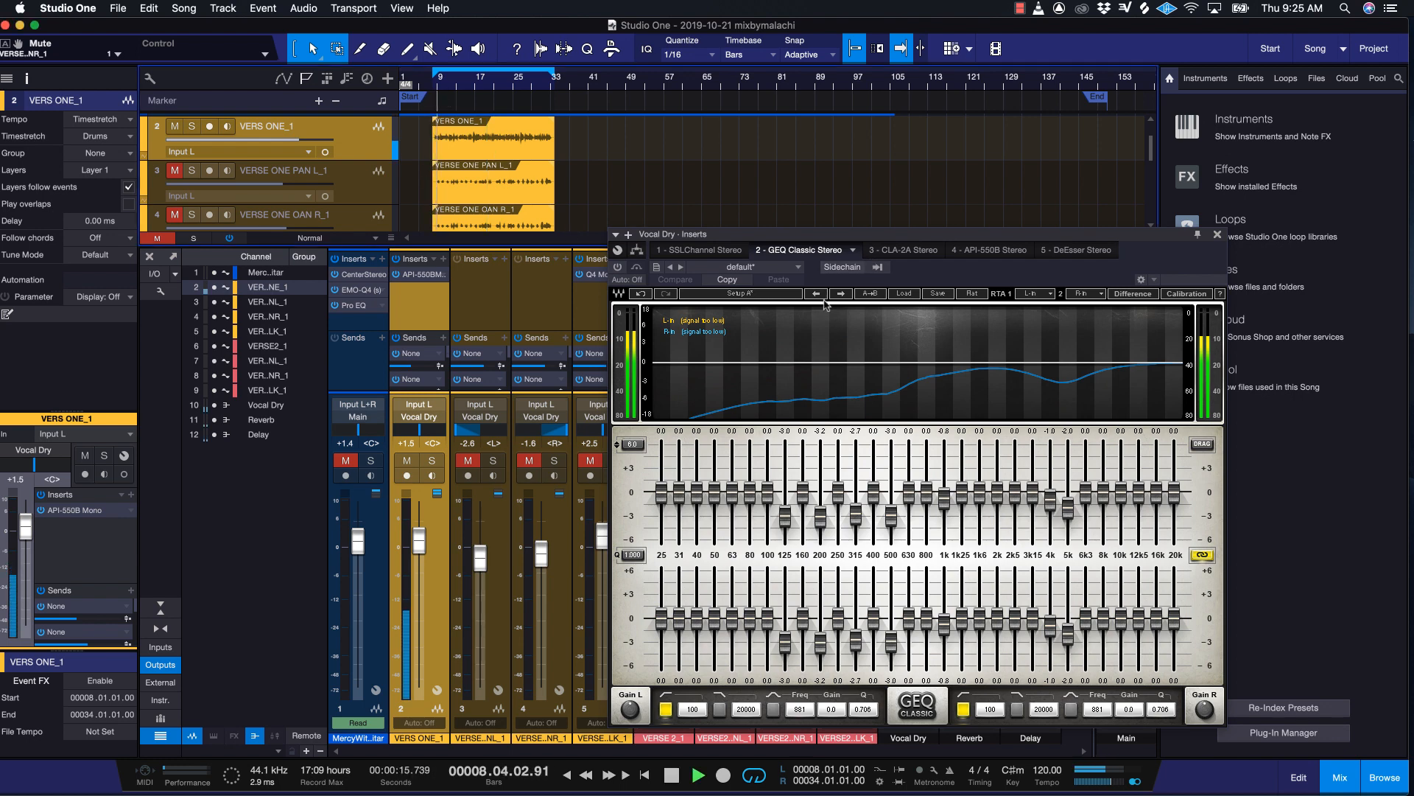
left_click(619, 267)
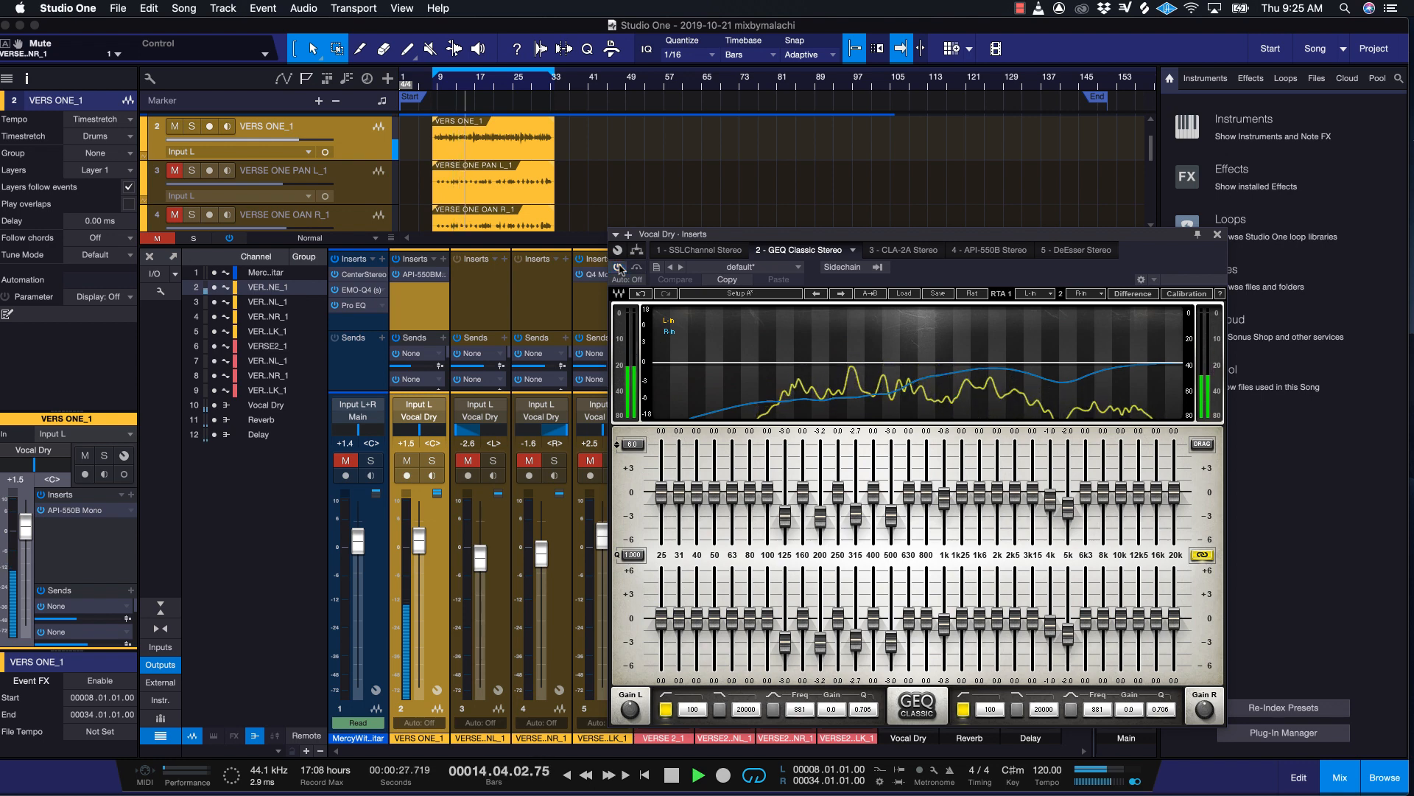
left_click(619, 267)
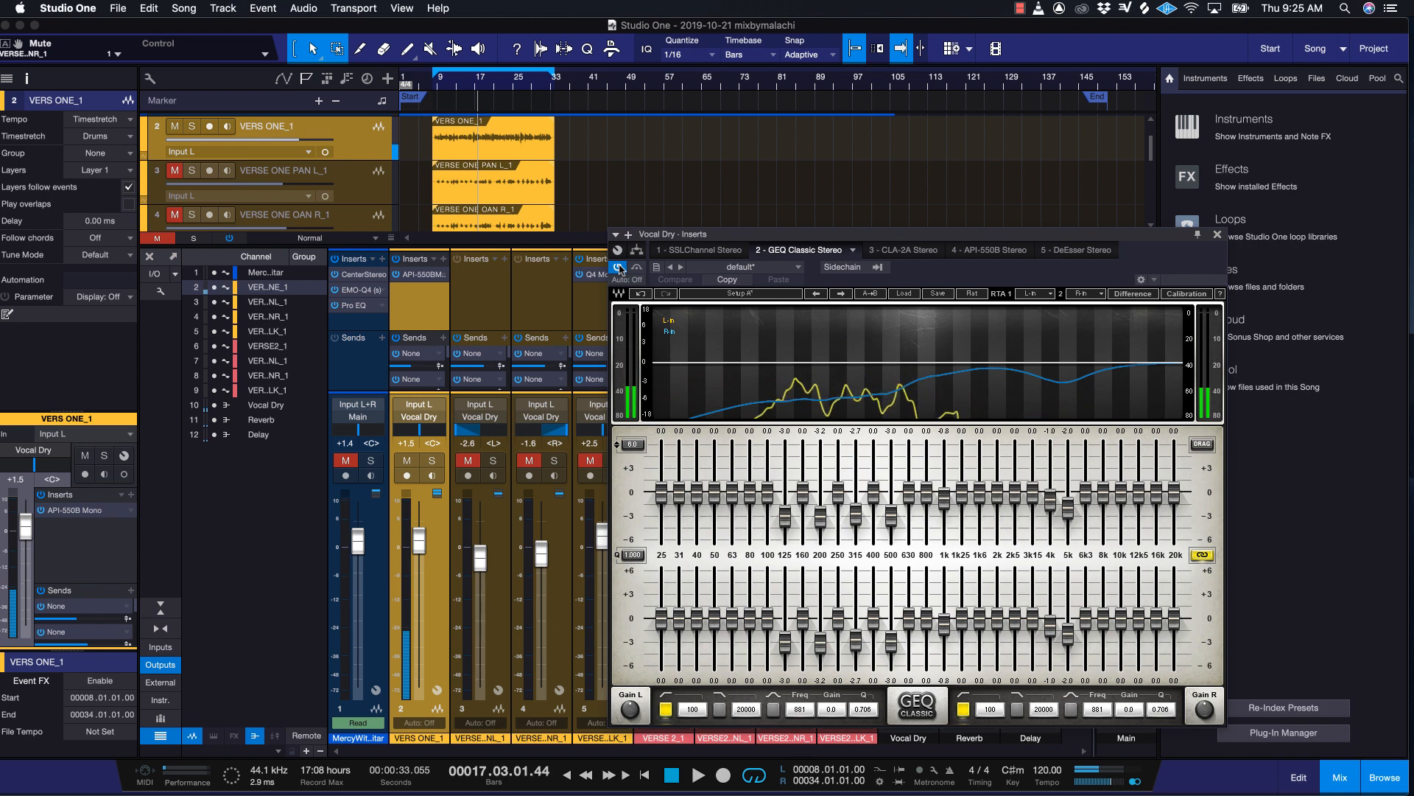
Switch the GEQ Classic high-pass filter off and on to compare the curve, and select the 125 Hz band.
left_click_drag(889, 234, 803, 198)
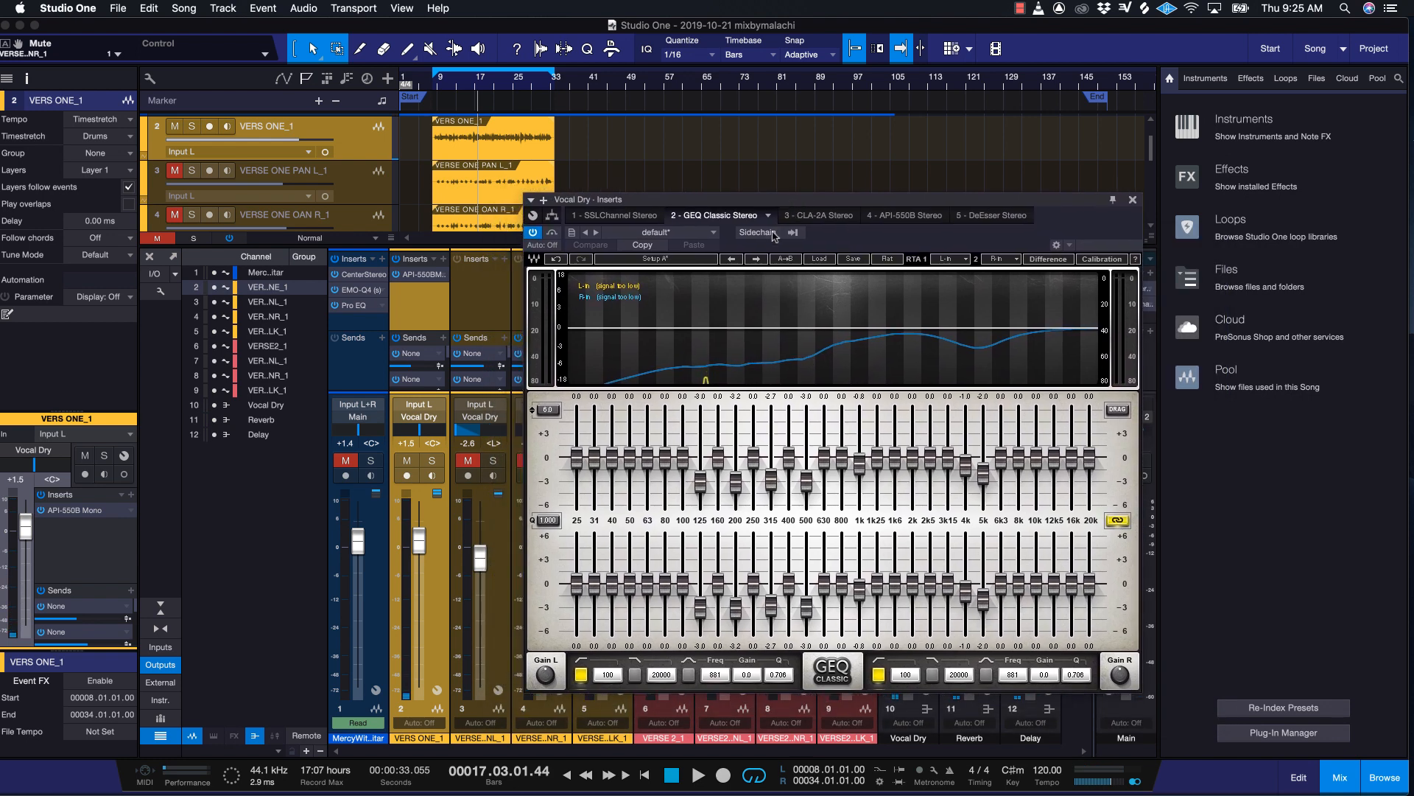
left_click(581, 672)
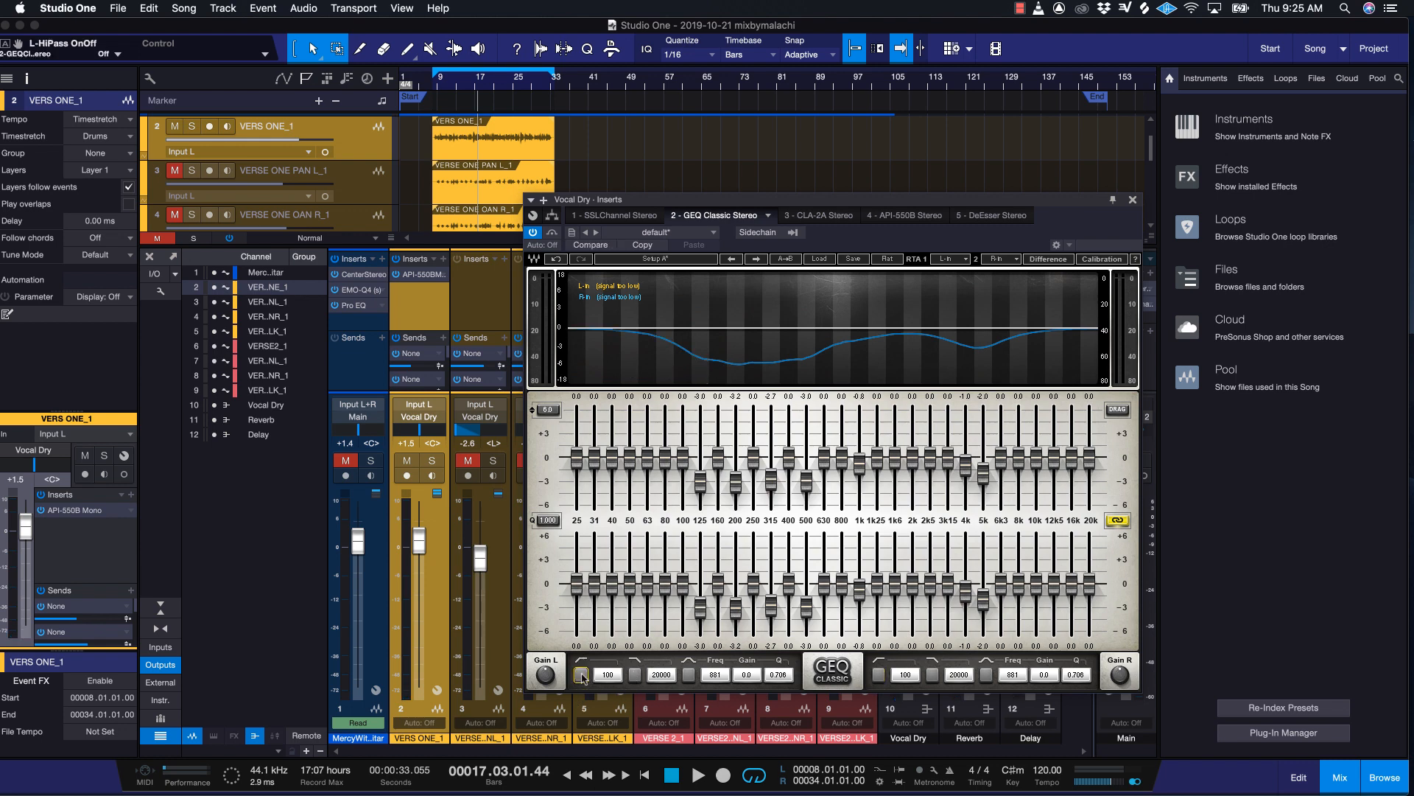
left_click(582, 673)
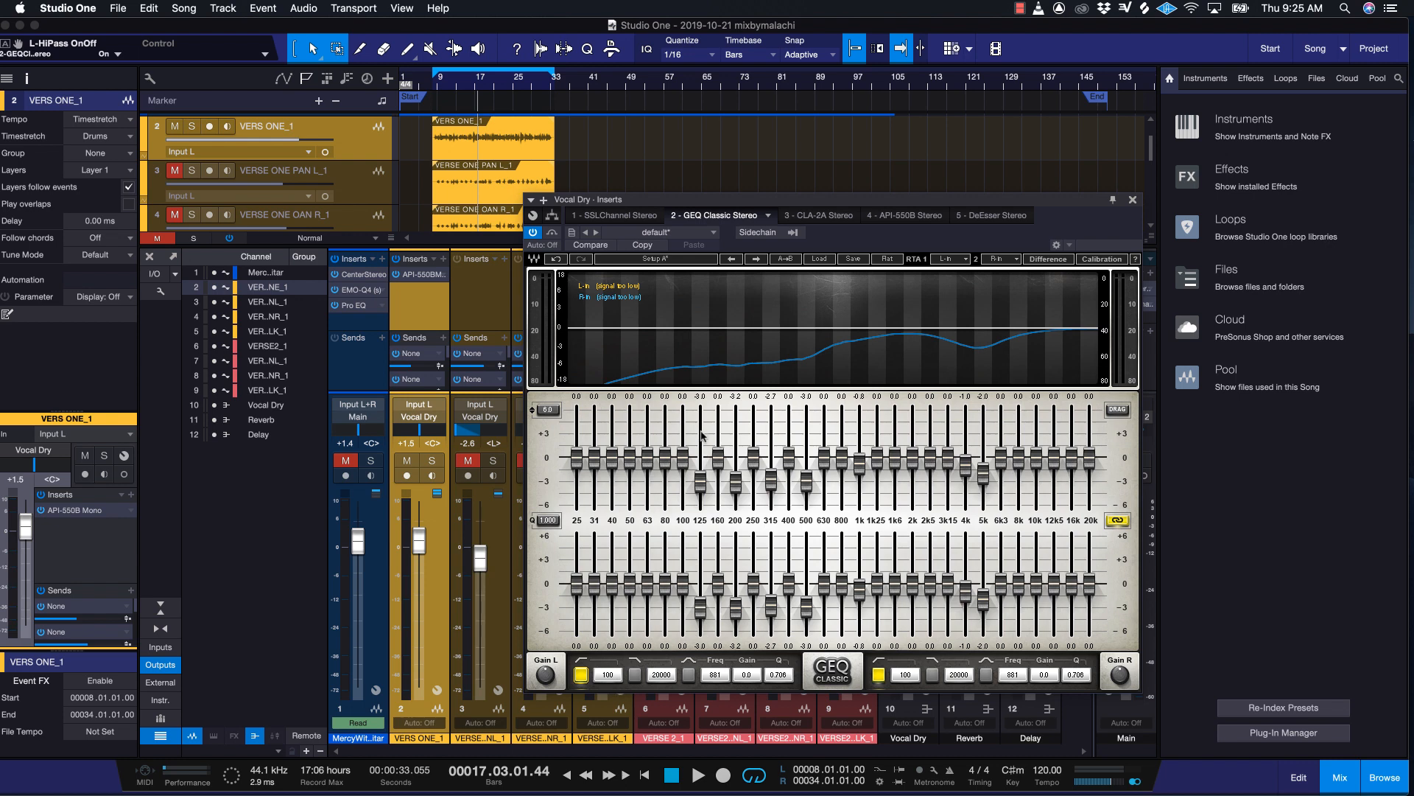
left_click(702, 483)
Unmute the instrumental, listen to it together with the equalized lead vocal, and close the GEQ Classic window.
left_click(346, 460)
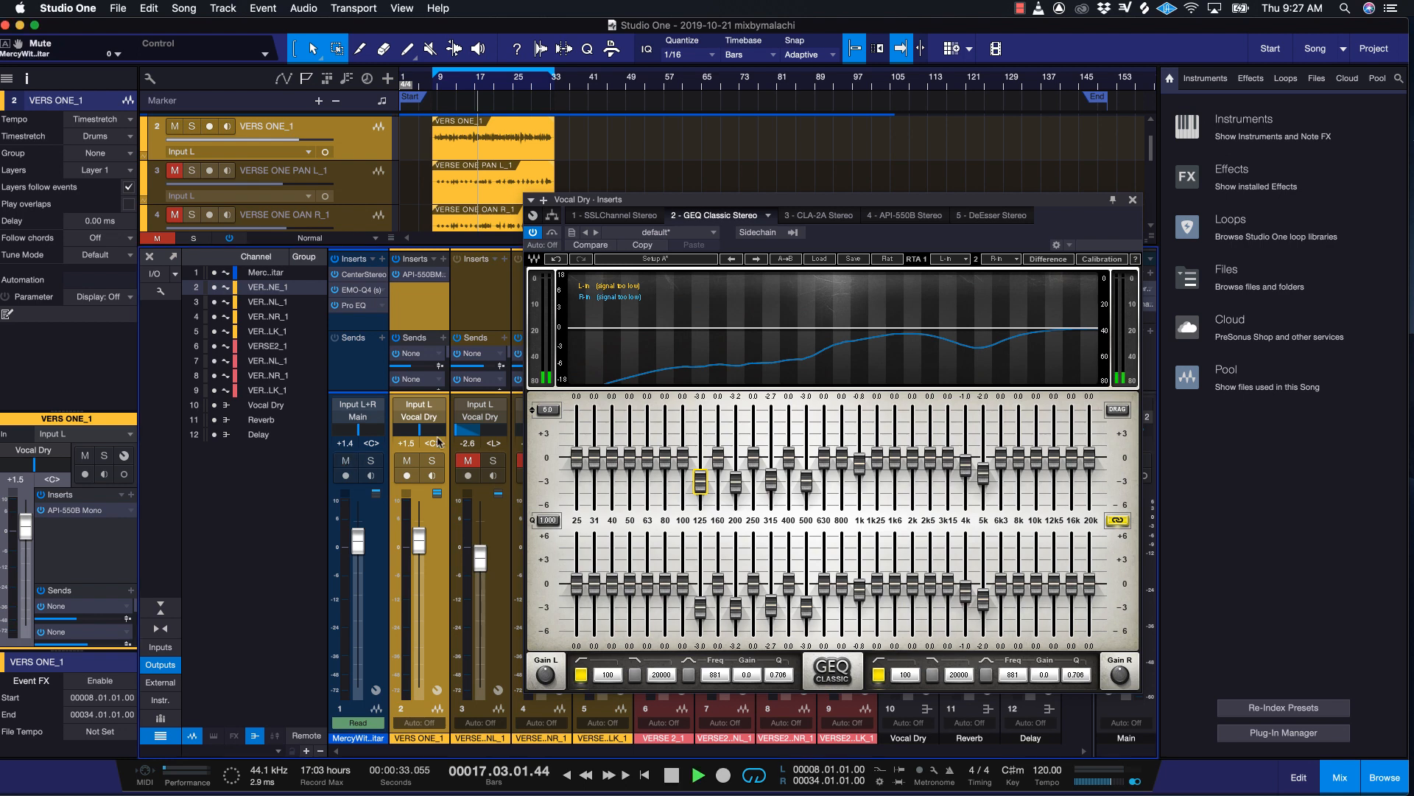
key("space")
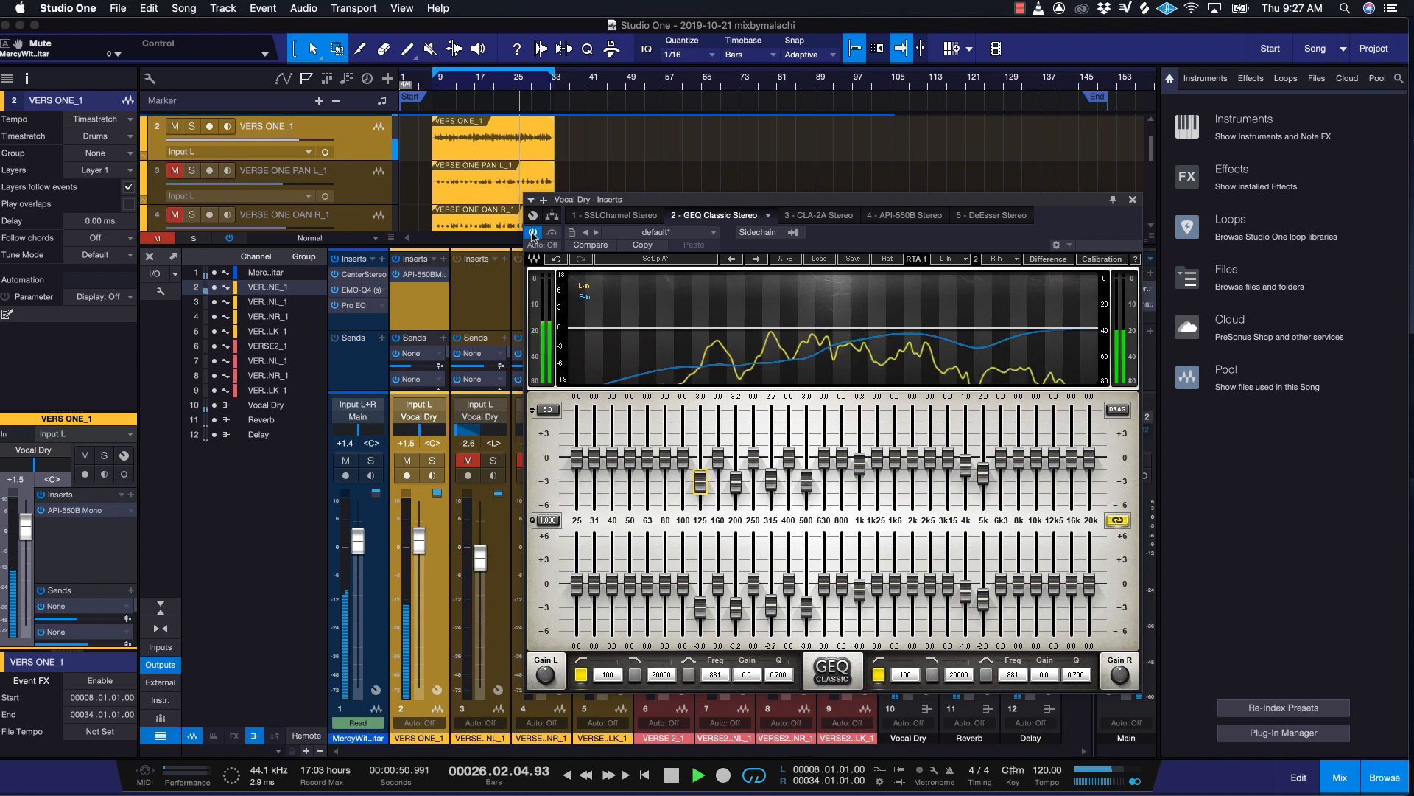
key("space")
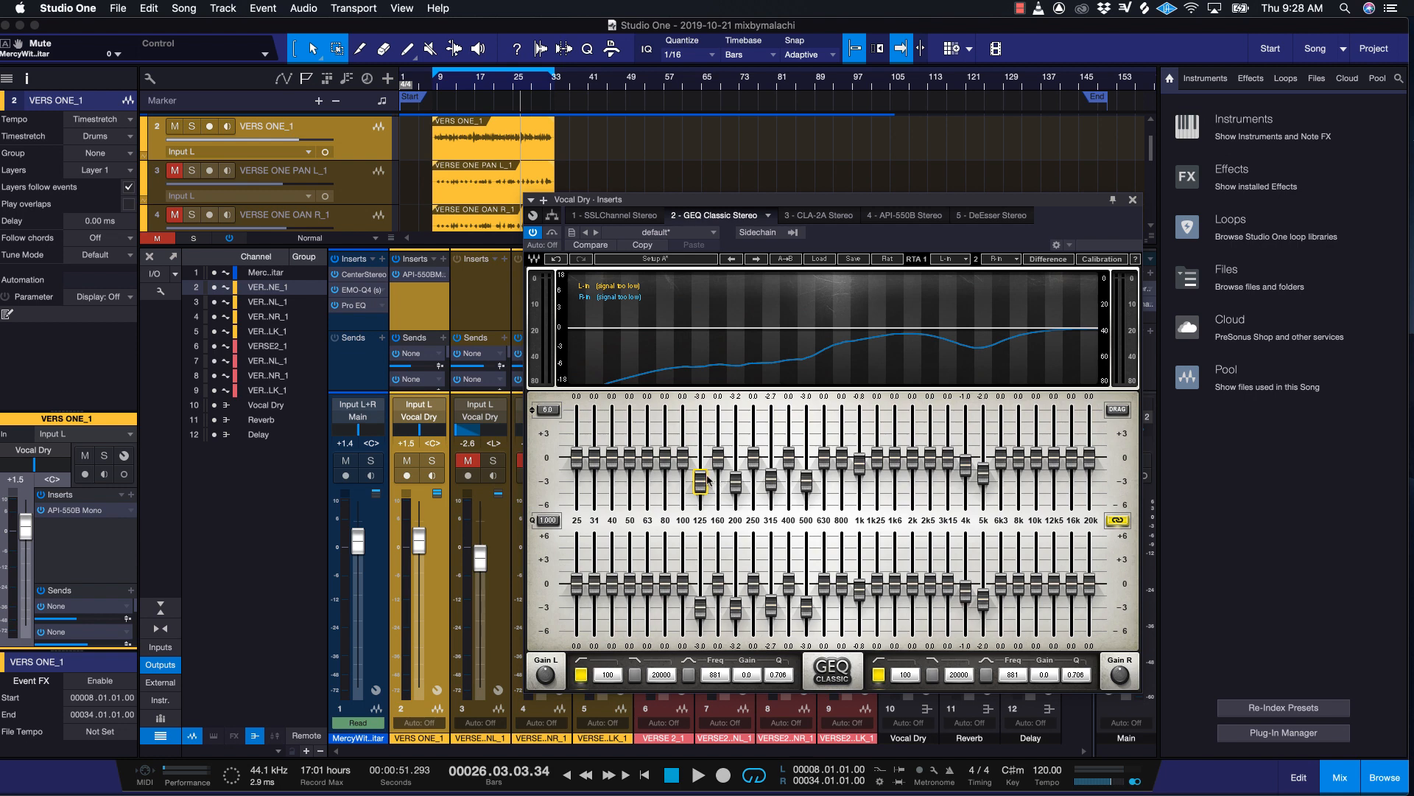
left_click(1134, 201)
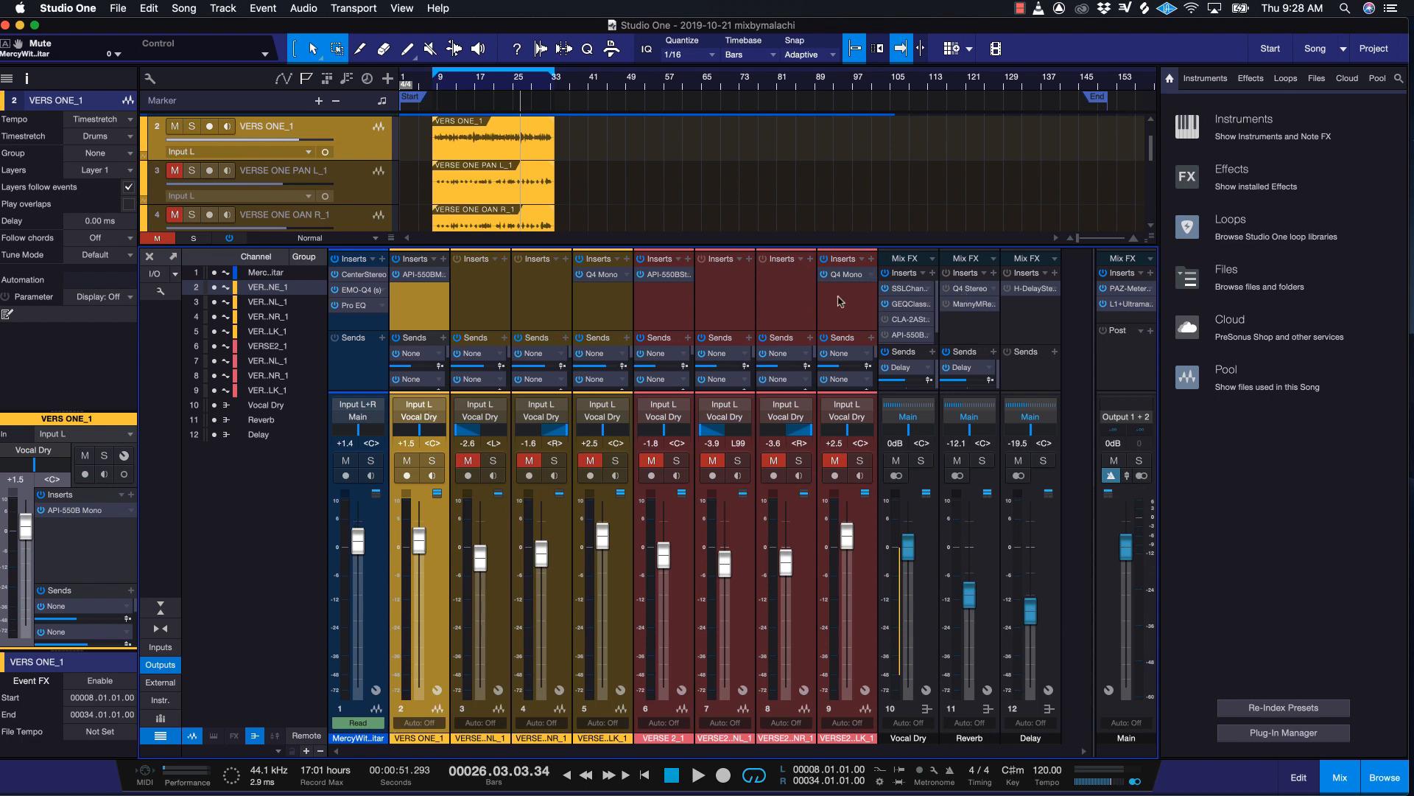
Open the Vocal Dry bus's CLA-2A Stereo insert, activate it during playback, and move its window clear of the track lanes.
left_click(909, 321)
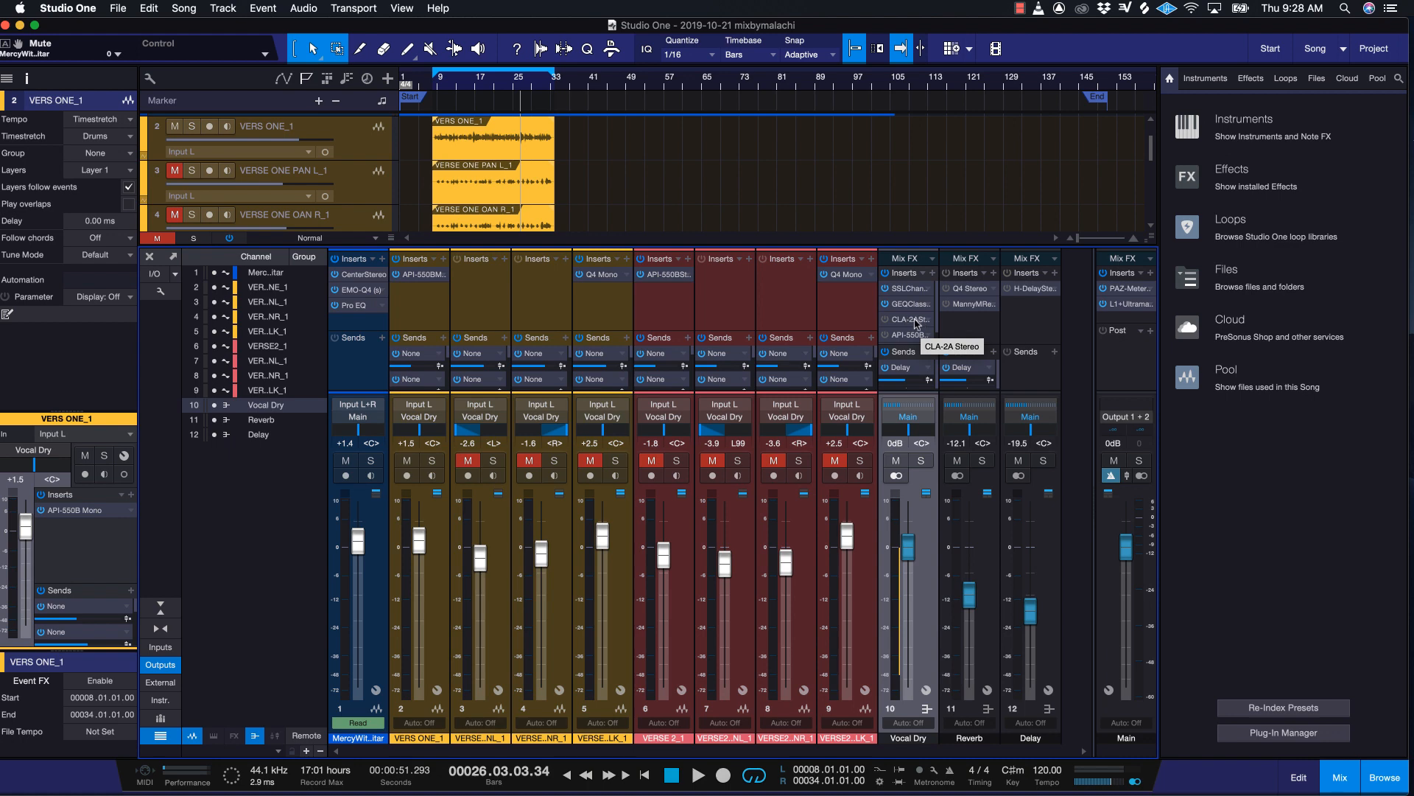
double_click(913, 324)
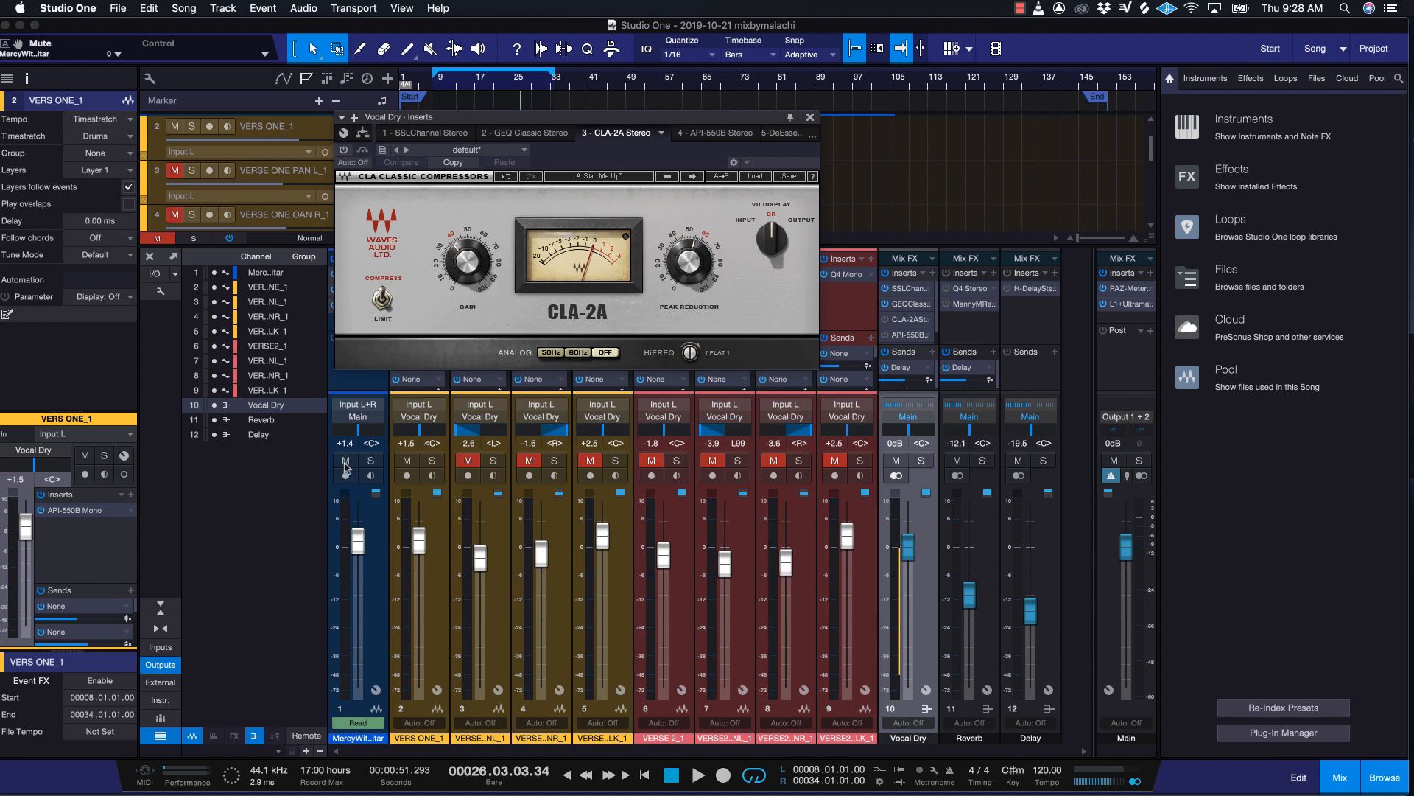
key("space")
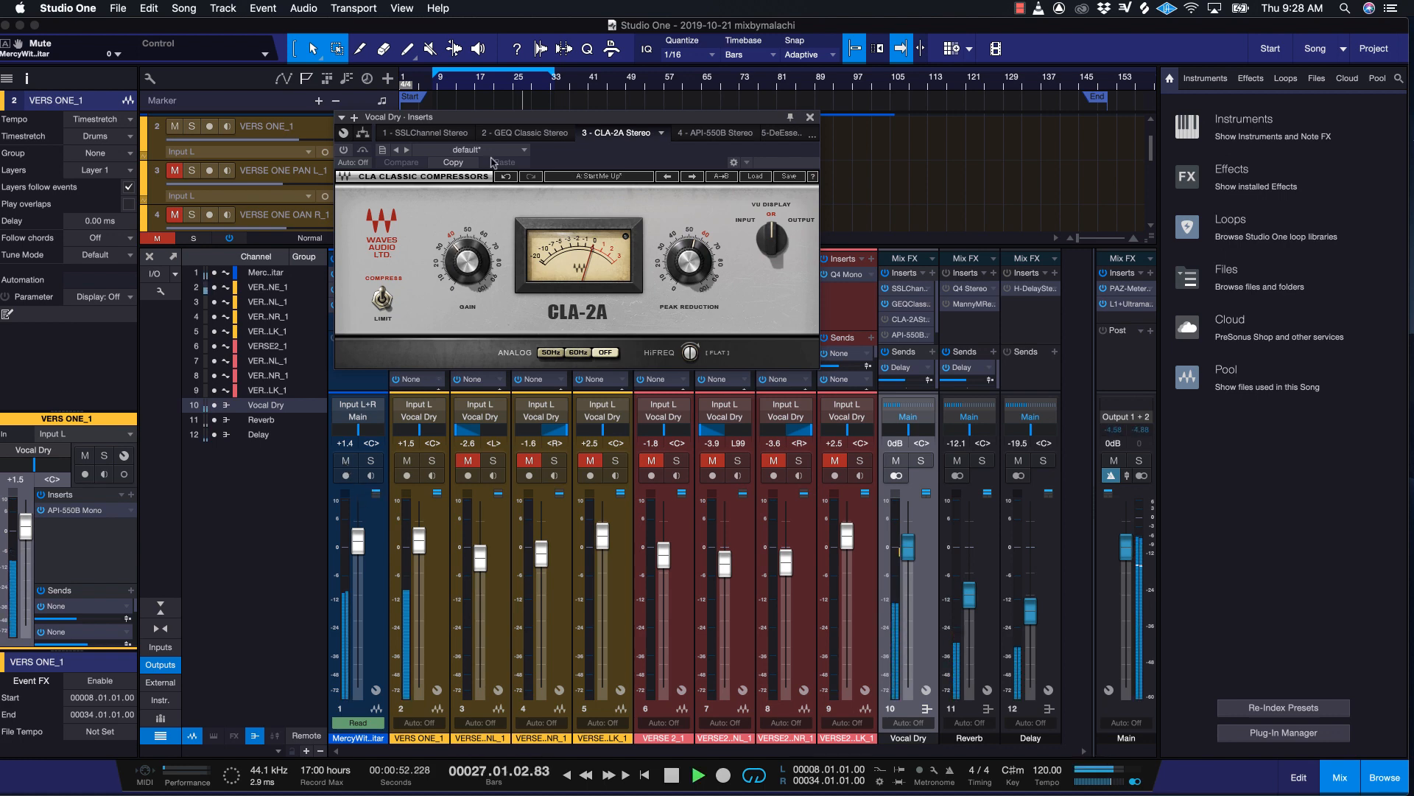
left_click_drag(510, 122, 781, 382)
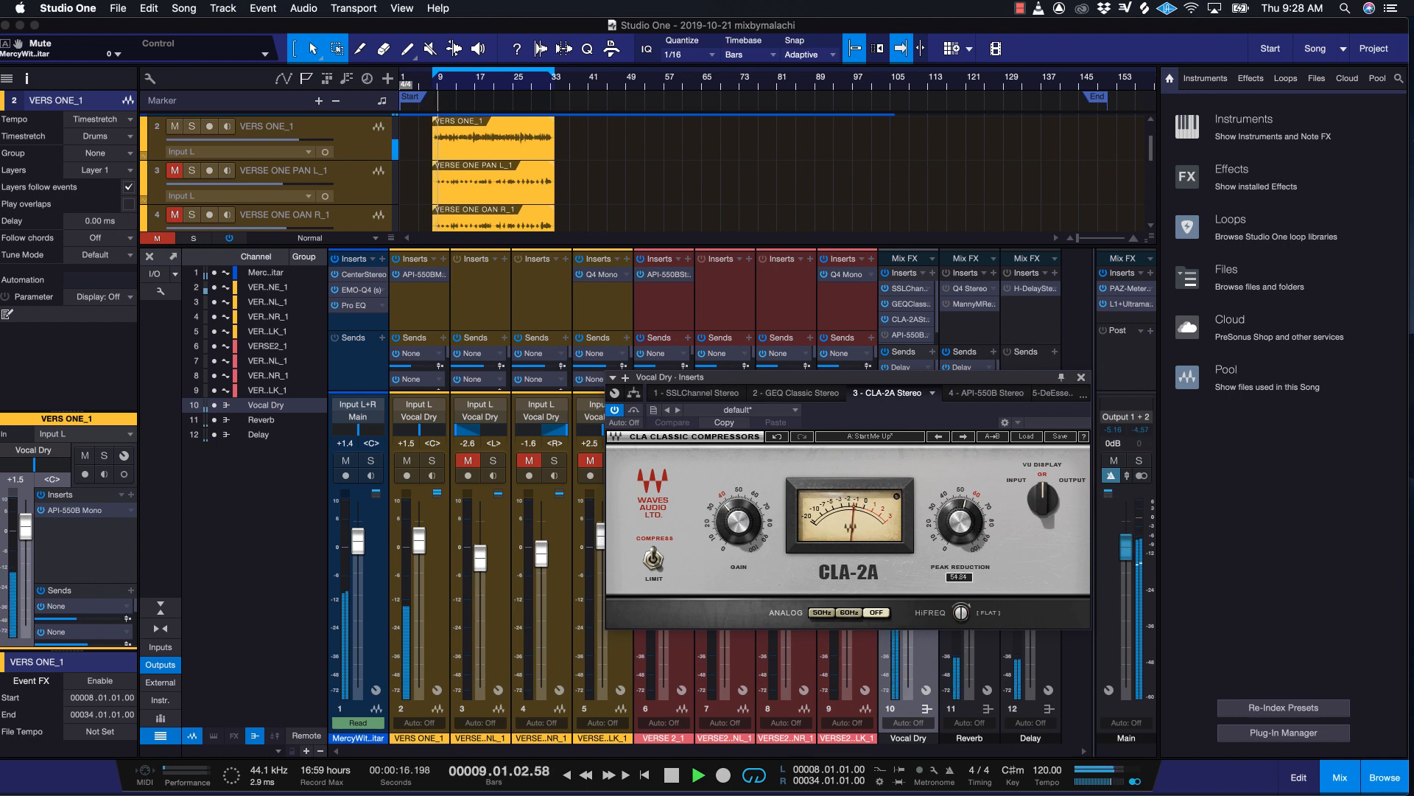
Set the CLA-2A's Peak Reduction to 57.04 while listening to the mix, and stop playback.
left_click(965, 522)
left_click_drag(965, 521, 965, 521)
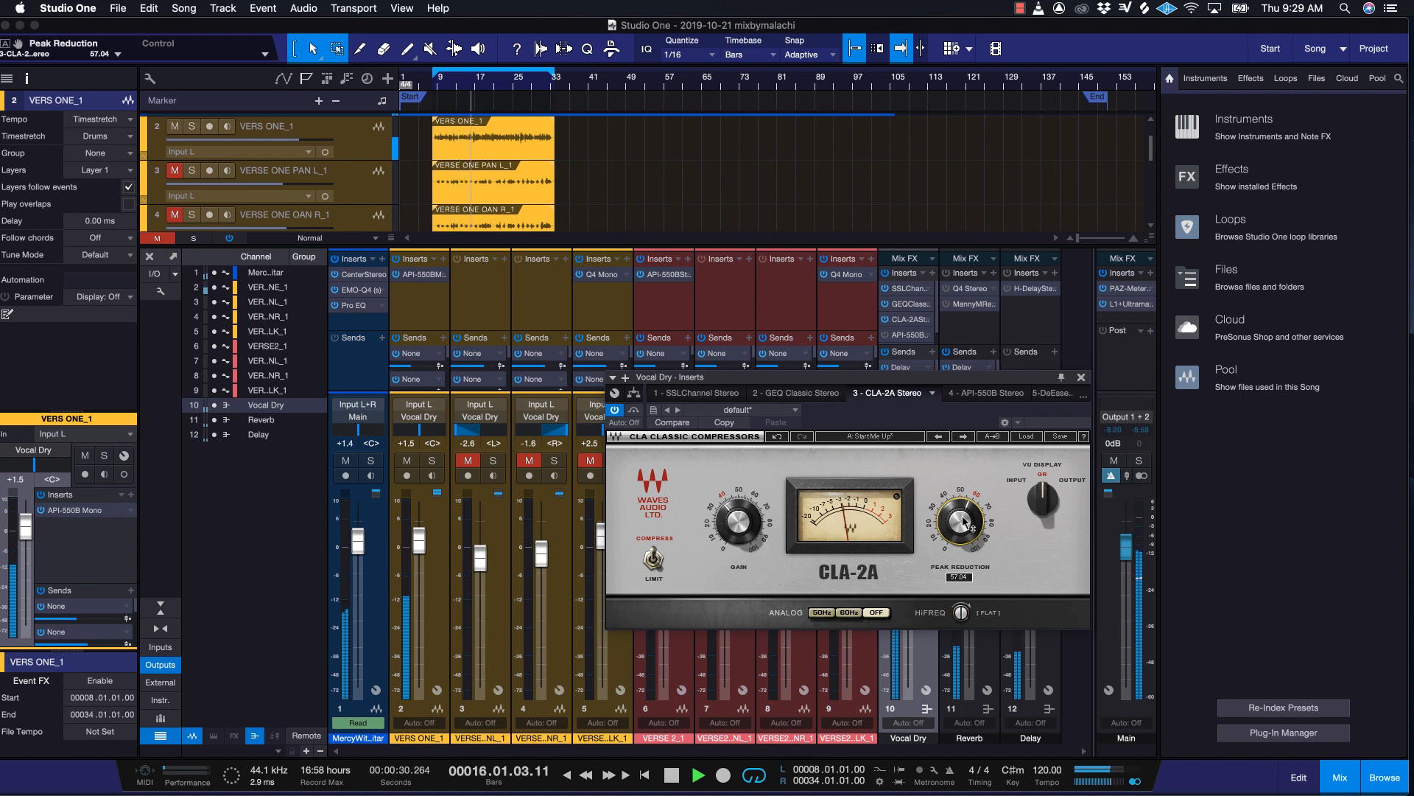
key("space")
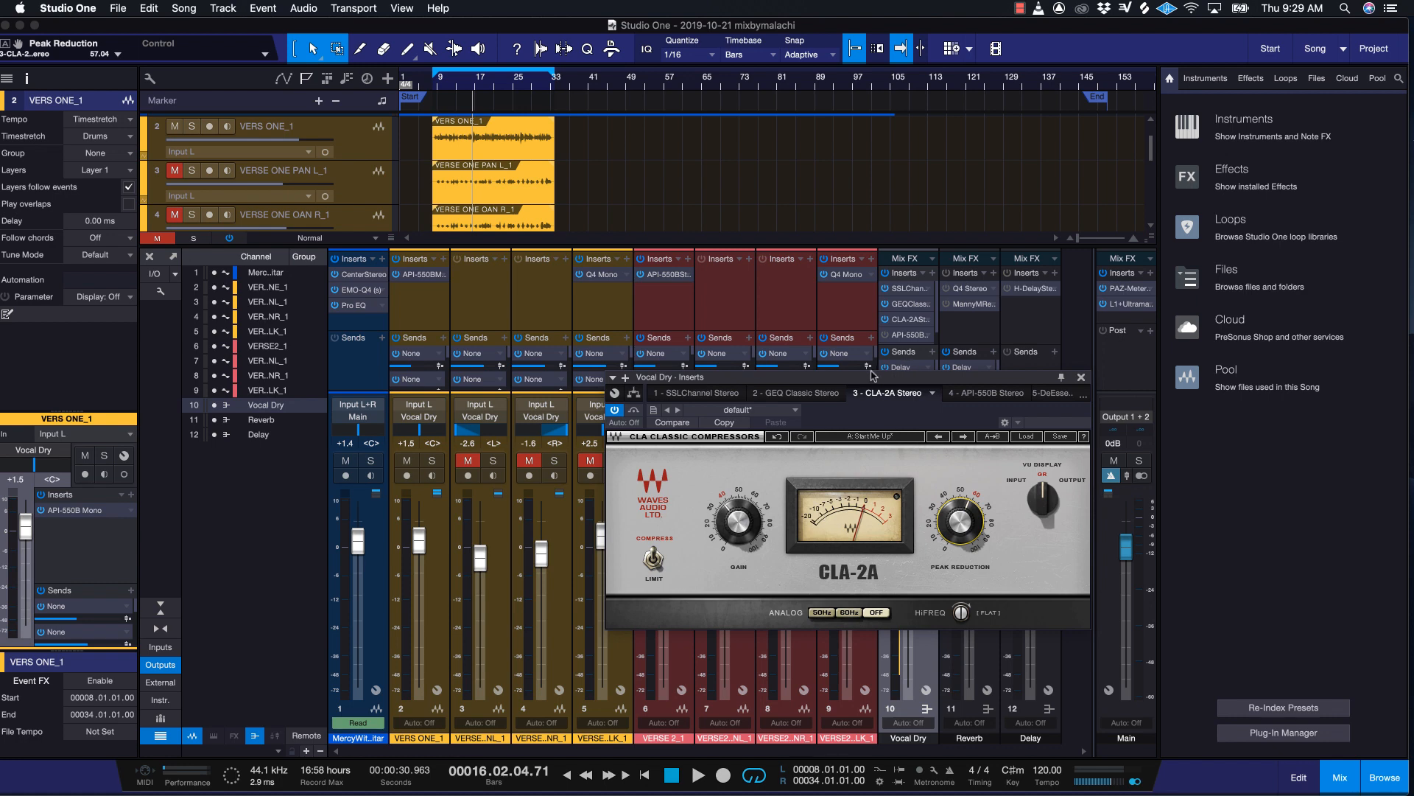
Examine the CLA-2A's Gain and Peak Reduction settings while repositioning its window, and close it.
left_click_drag(874, 375, 803, 393)
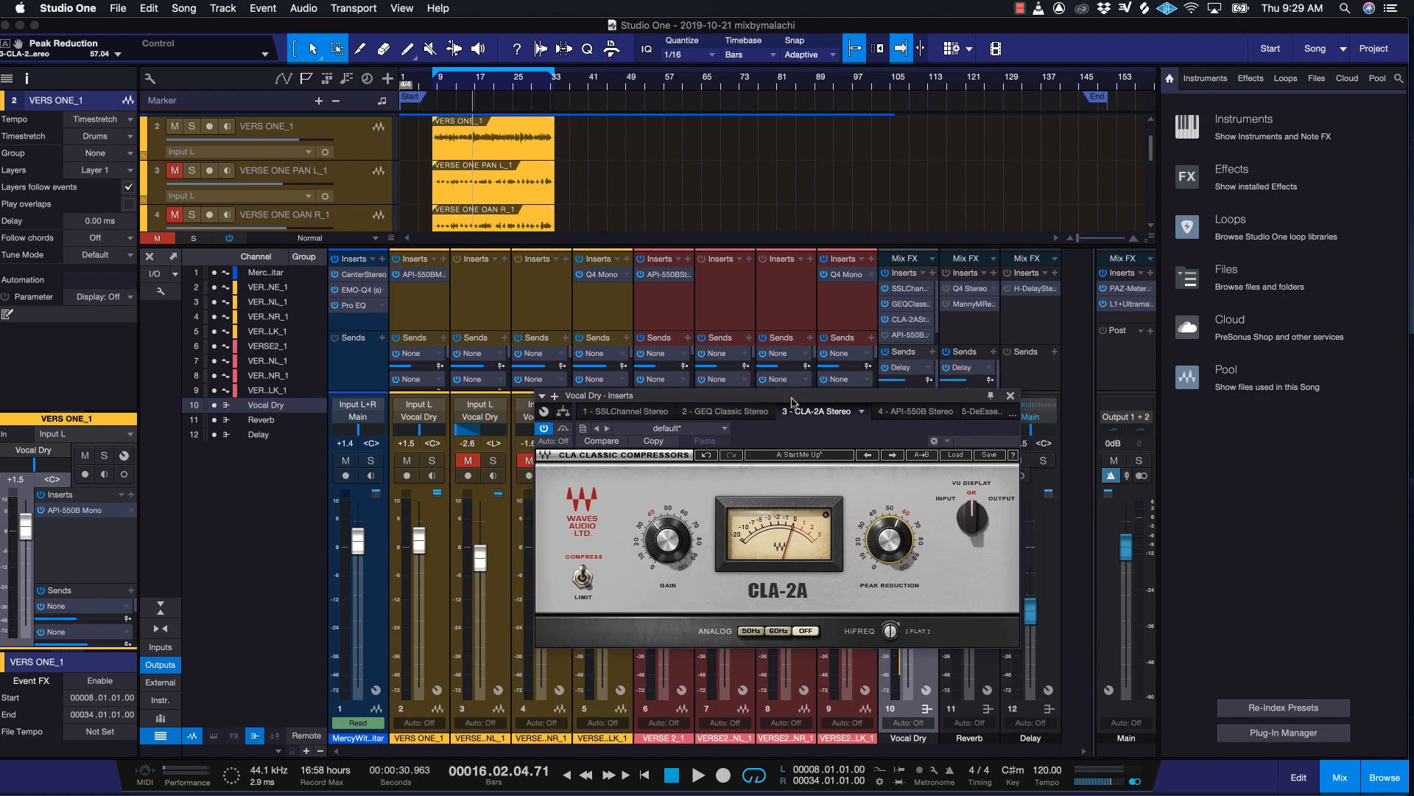
left_click_drag(794, 402, 779, 437)
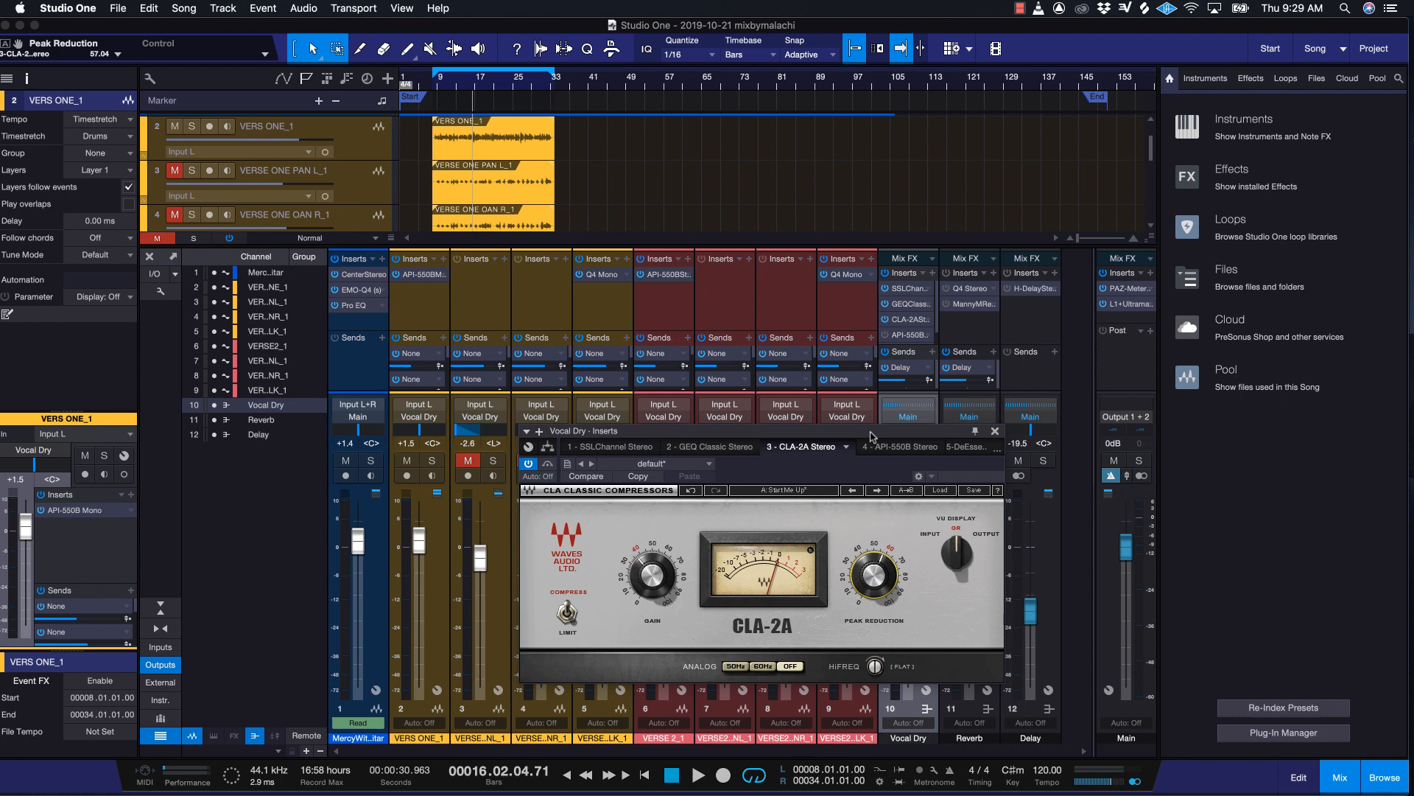
mouse_move(645, 572)
left_click_drag(835, 434, 864, 398)
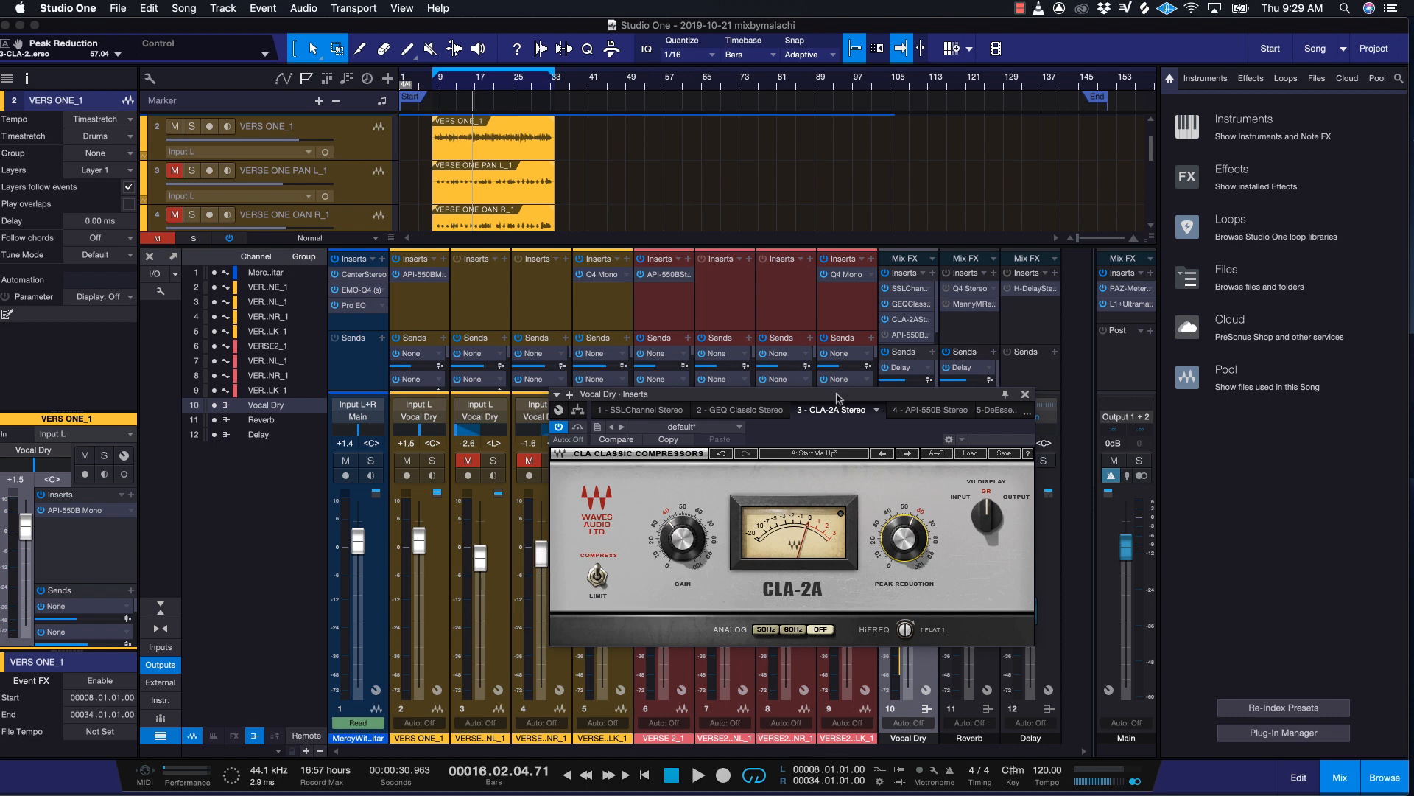
left_click_drag(837, 398, 877, 434)
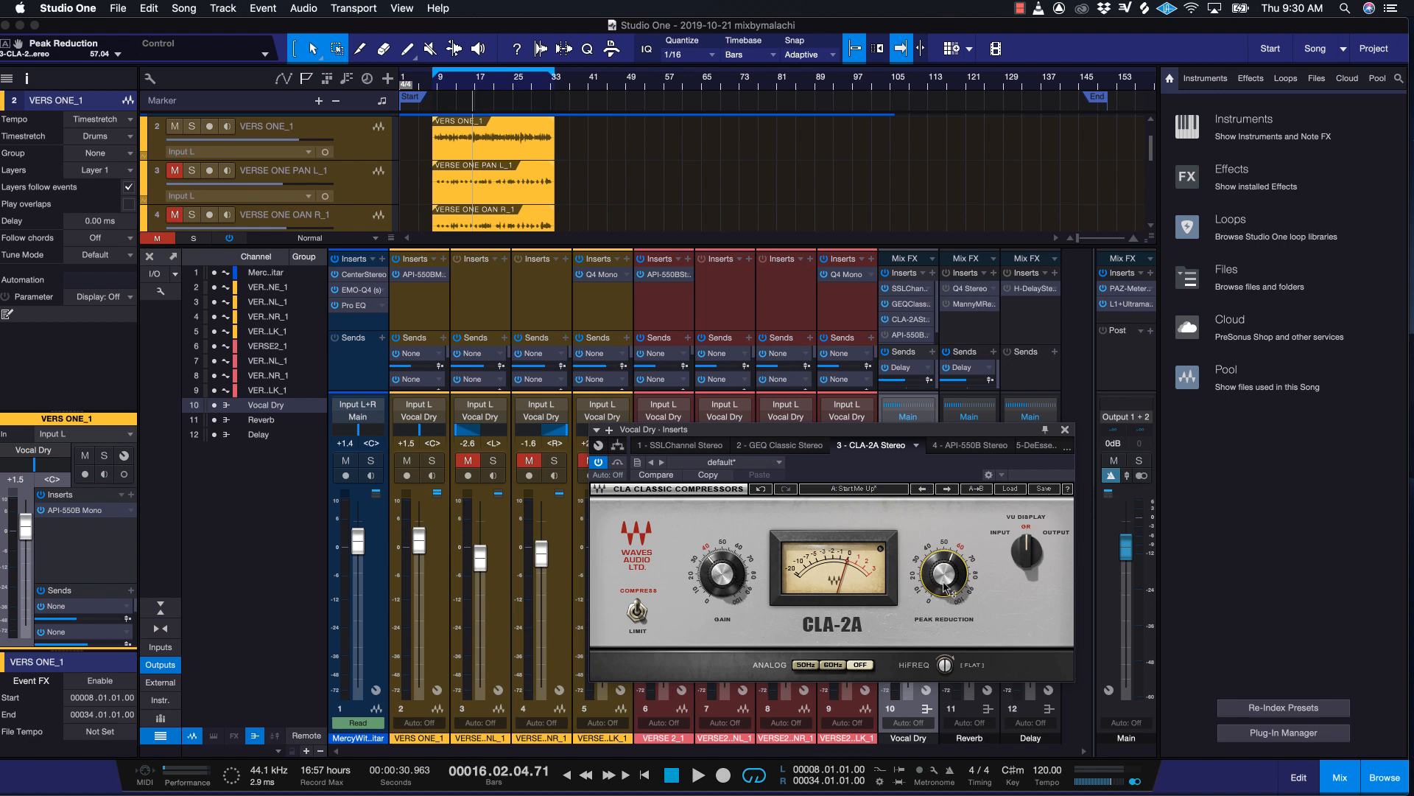
left_click(1066, 429)
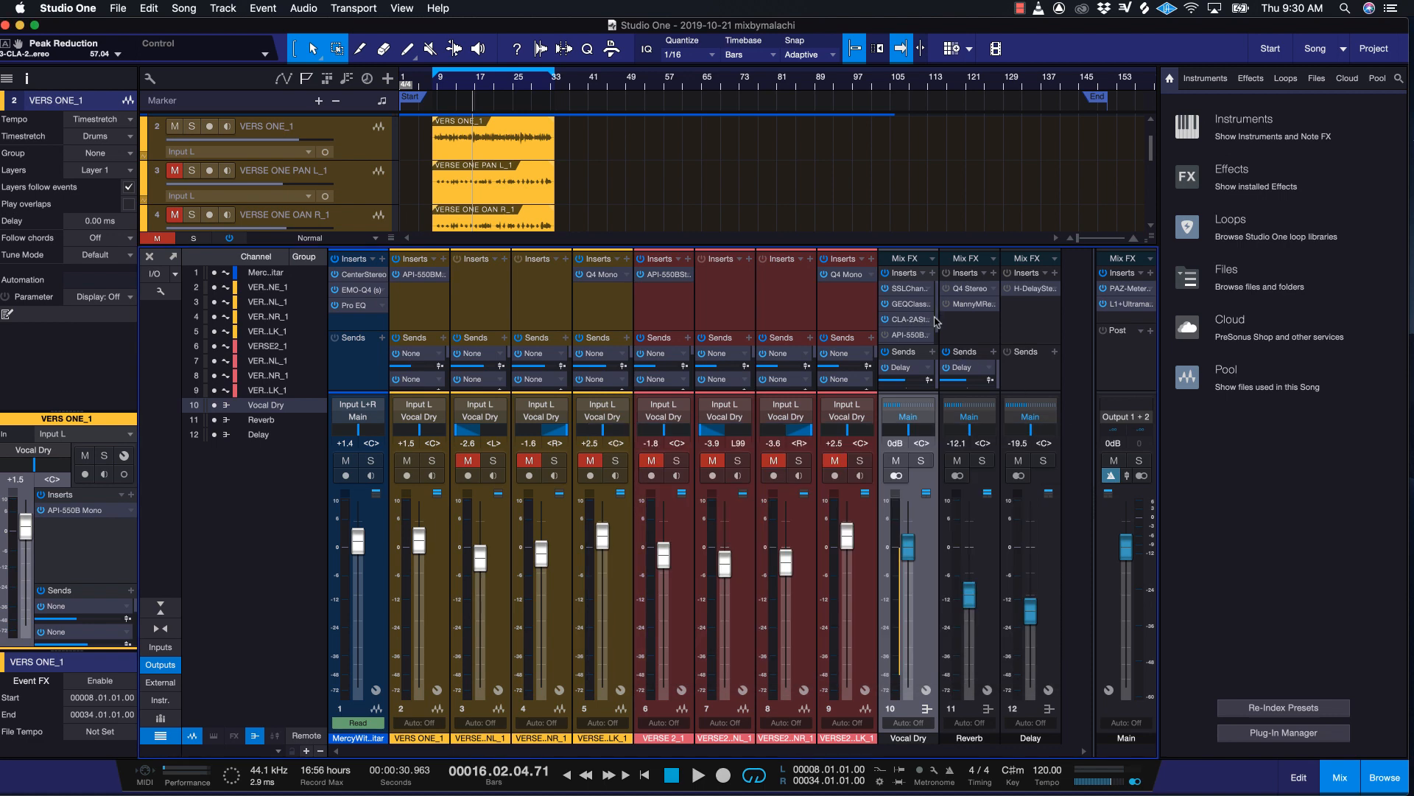
Open the Vocal Dry bus's API-550B Stereo insert and place its window clear of the vocal channels.
scroll(937, 324, "down", 1)
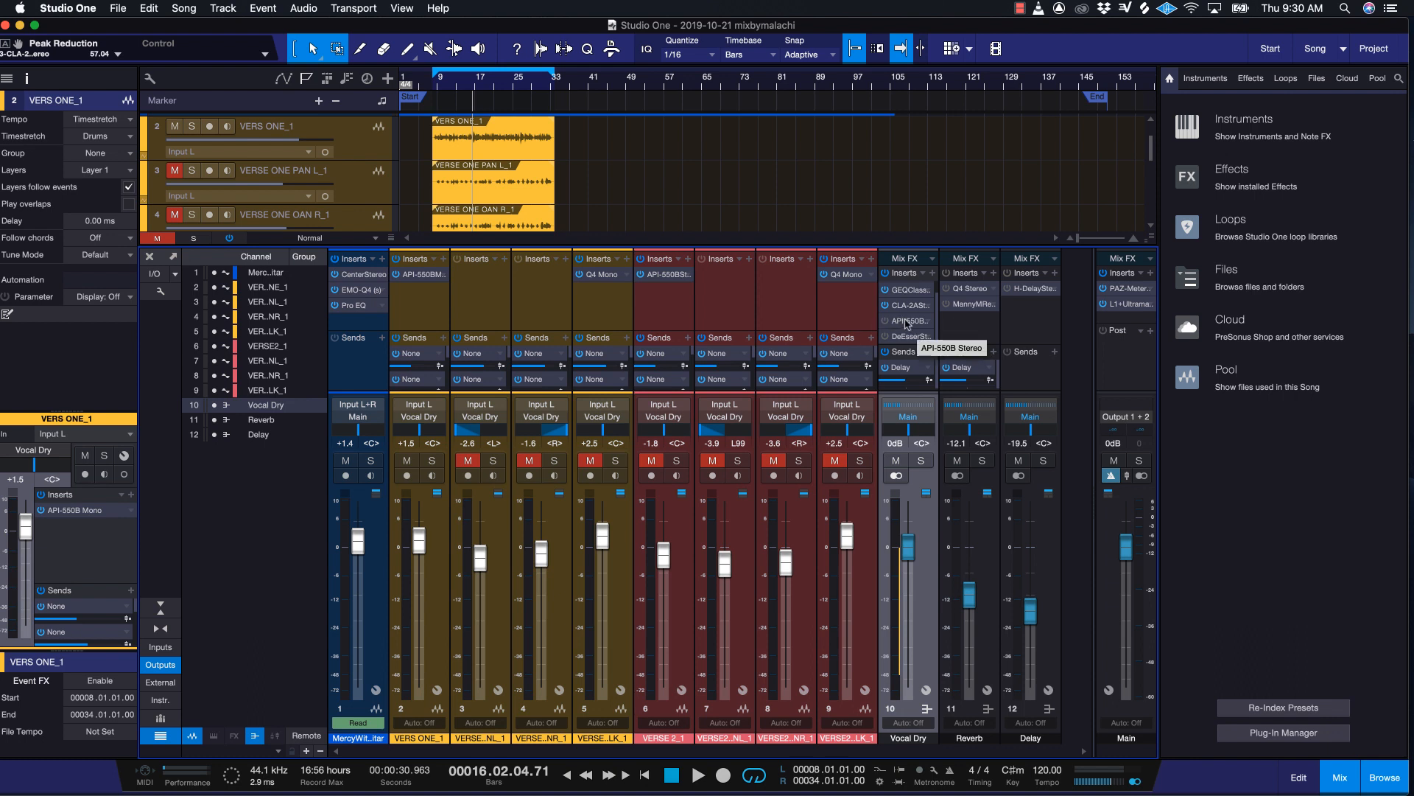
left_click(907, 322)
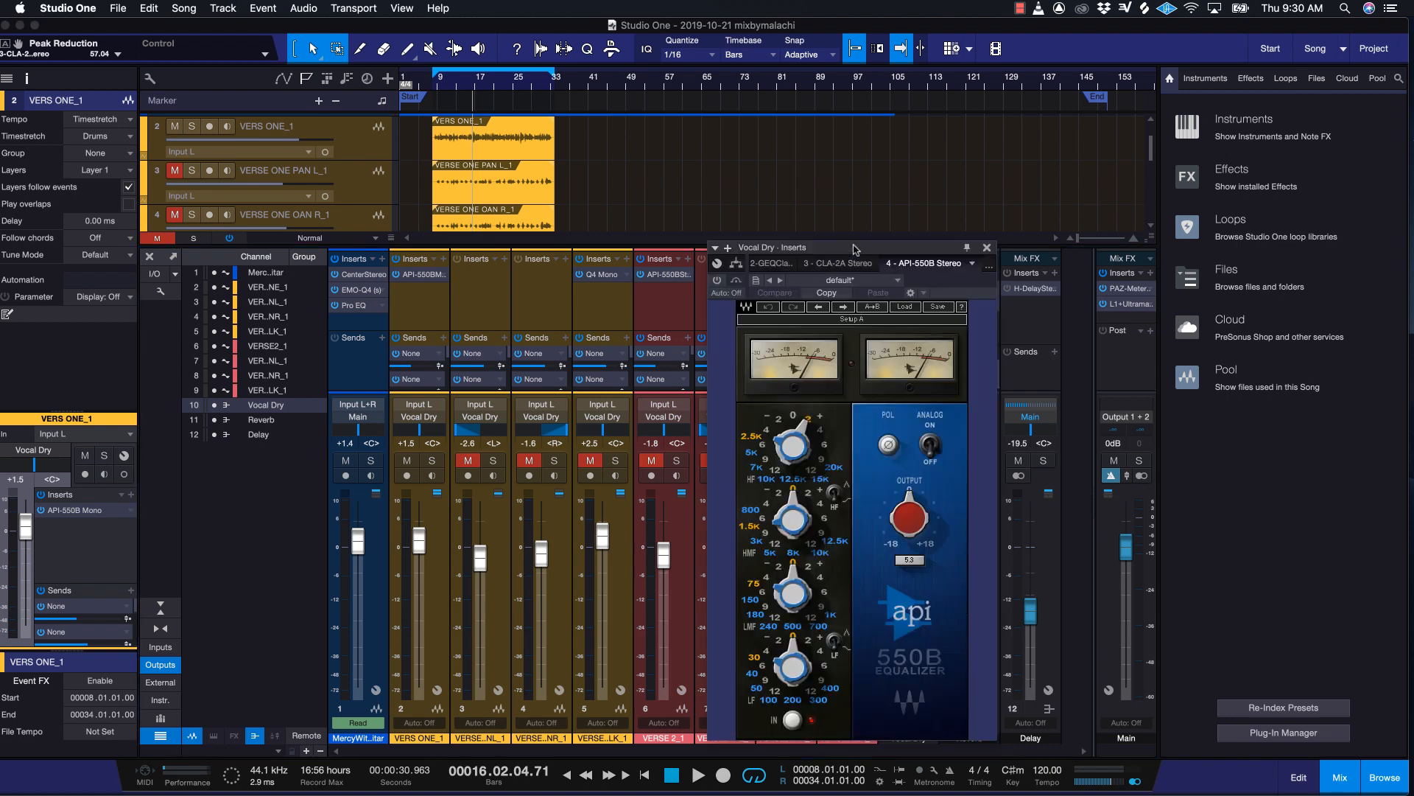
left_click_drag(854, 251, 1147, 186)
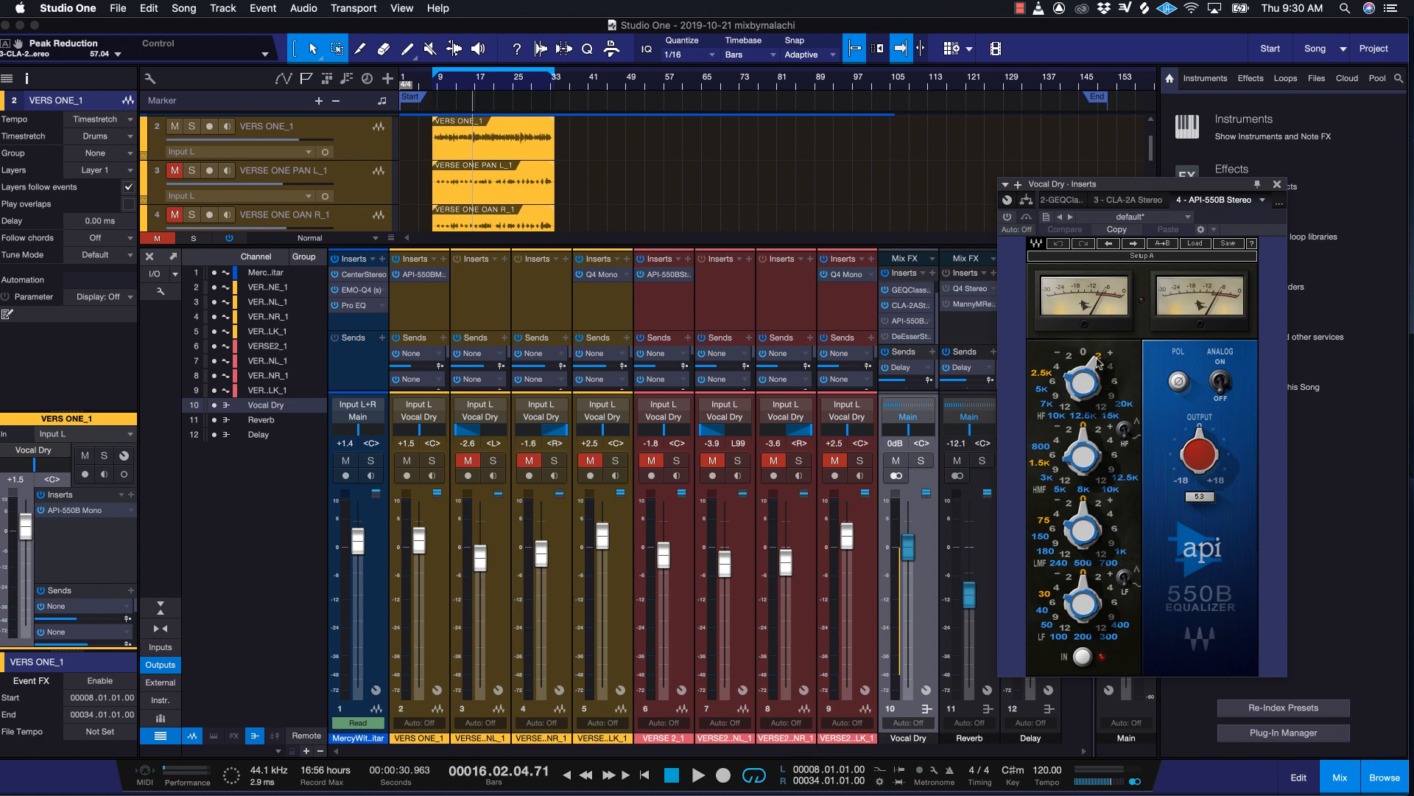
left_click_drag(1194, 184, 1133, 169)
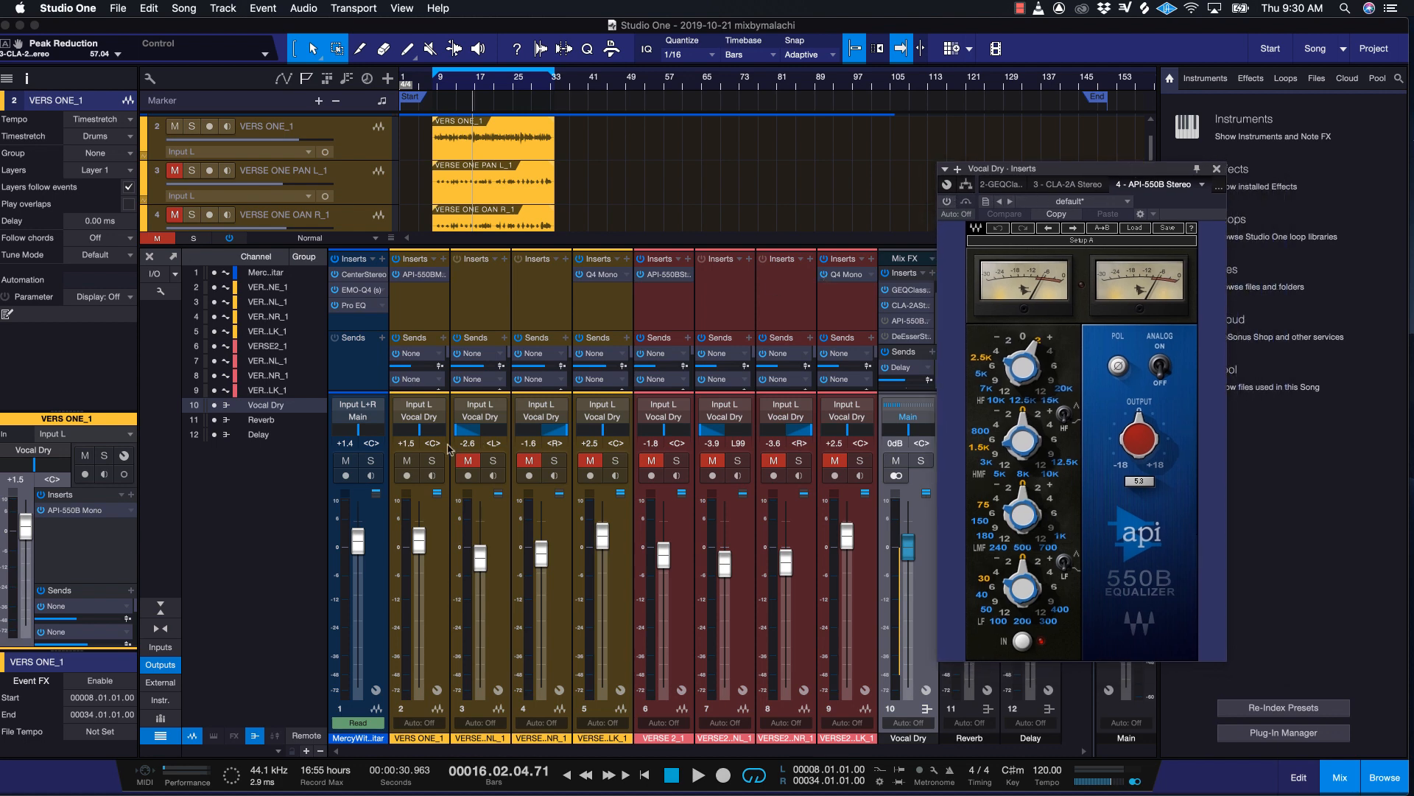
Play the mix with the API-550B Stereo bypassed, activate the equalizer to compare, and stop playback.
key("space")
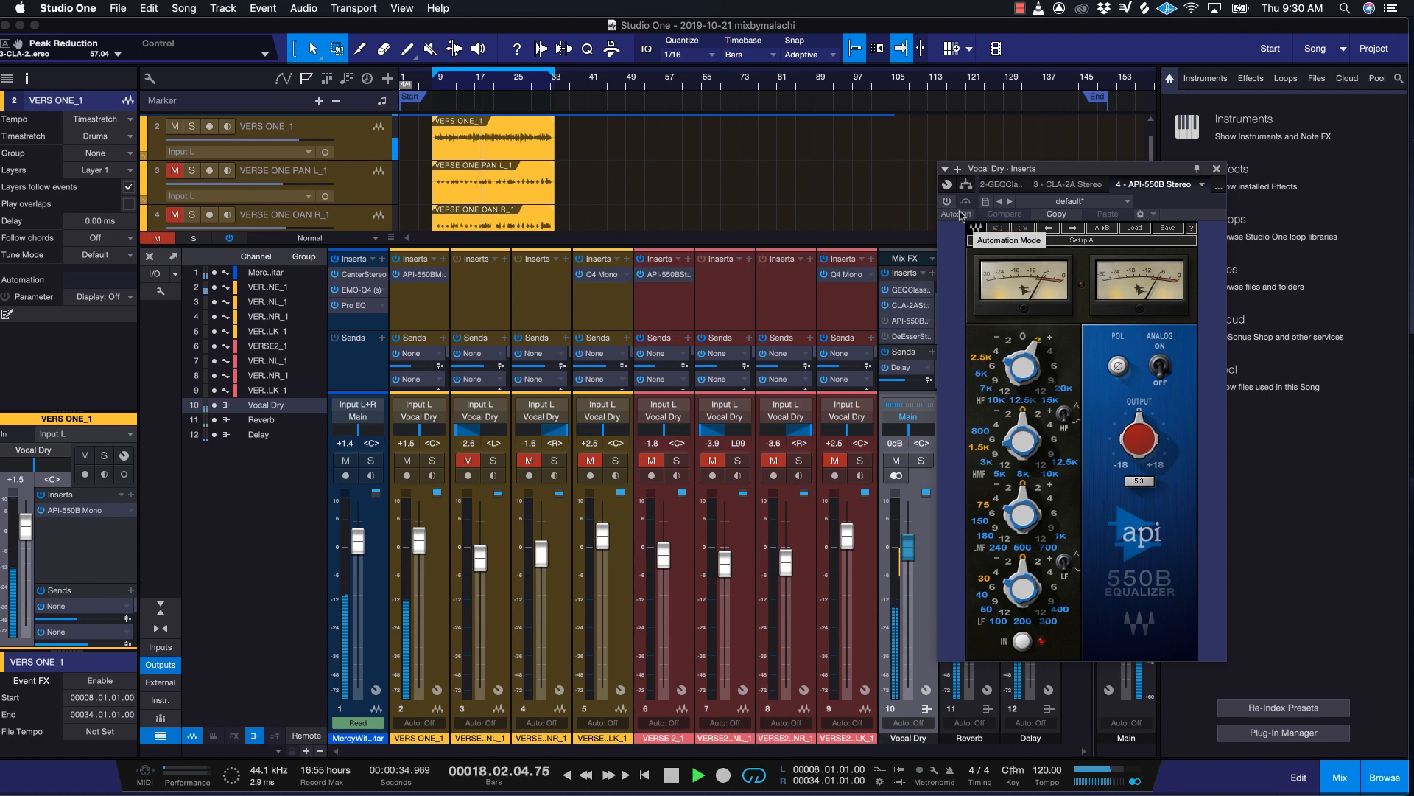
left_click(956, 213)
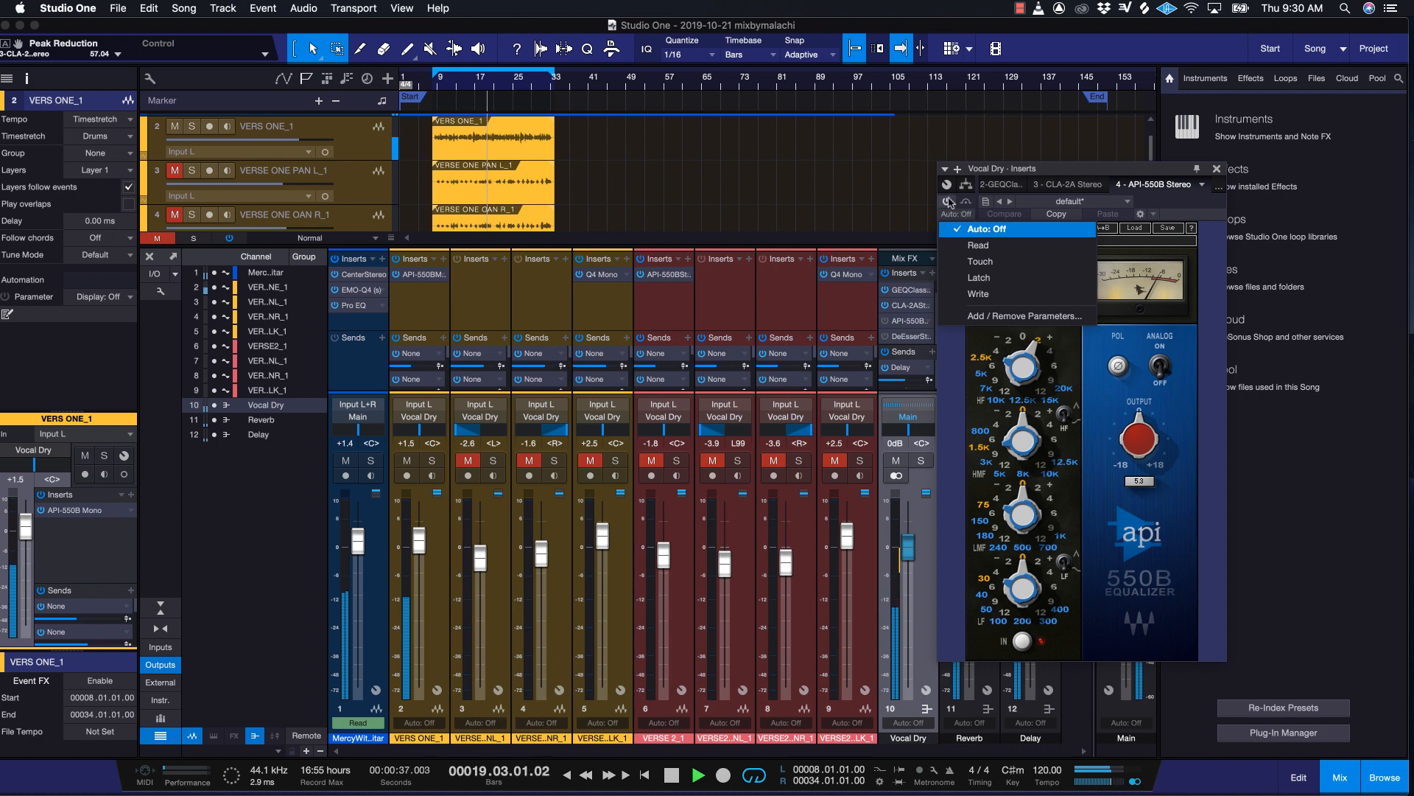
left_click(948, 203)
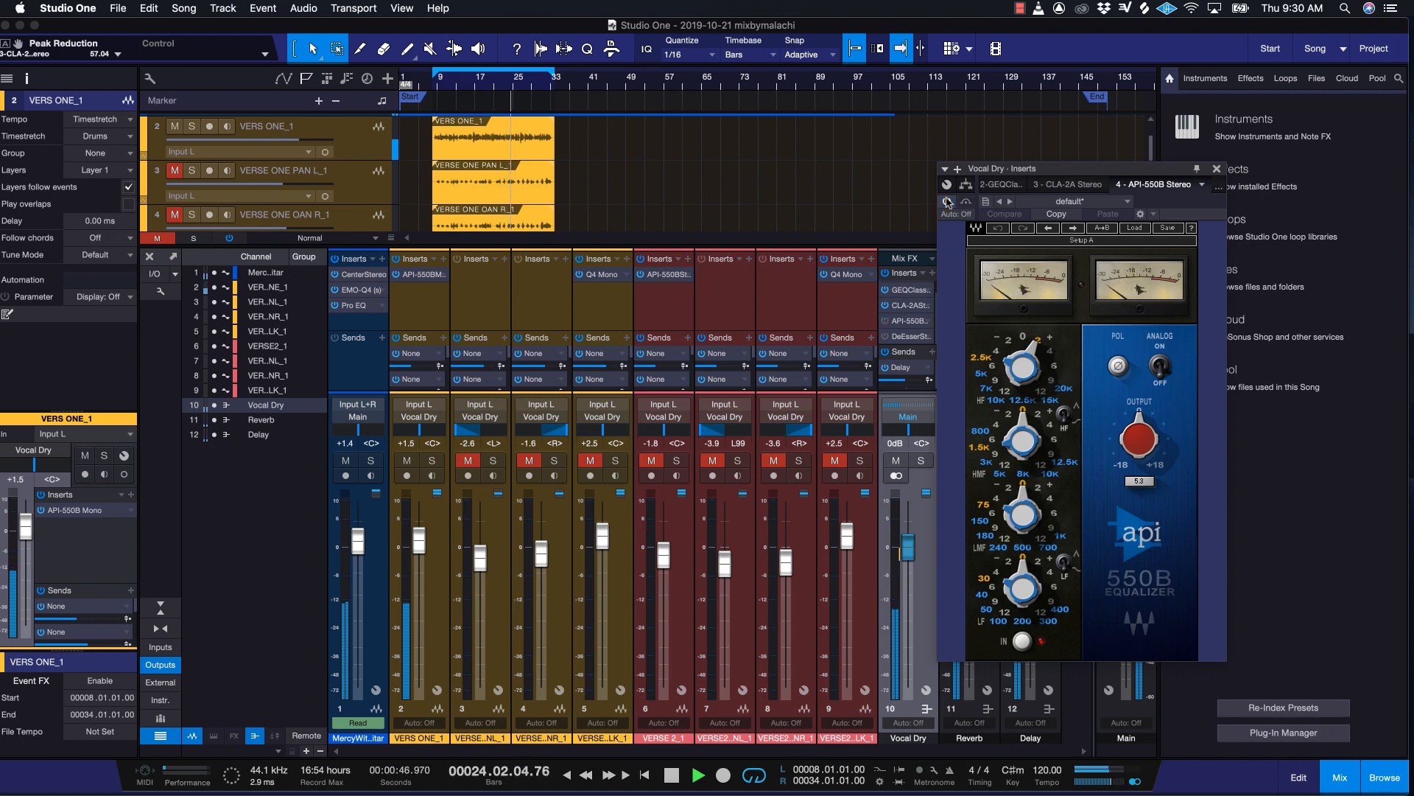
left_click(947, 202)
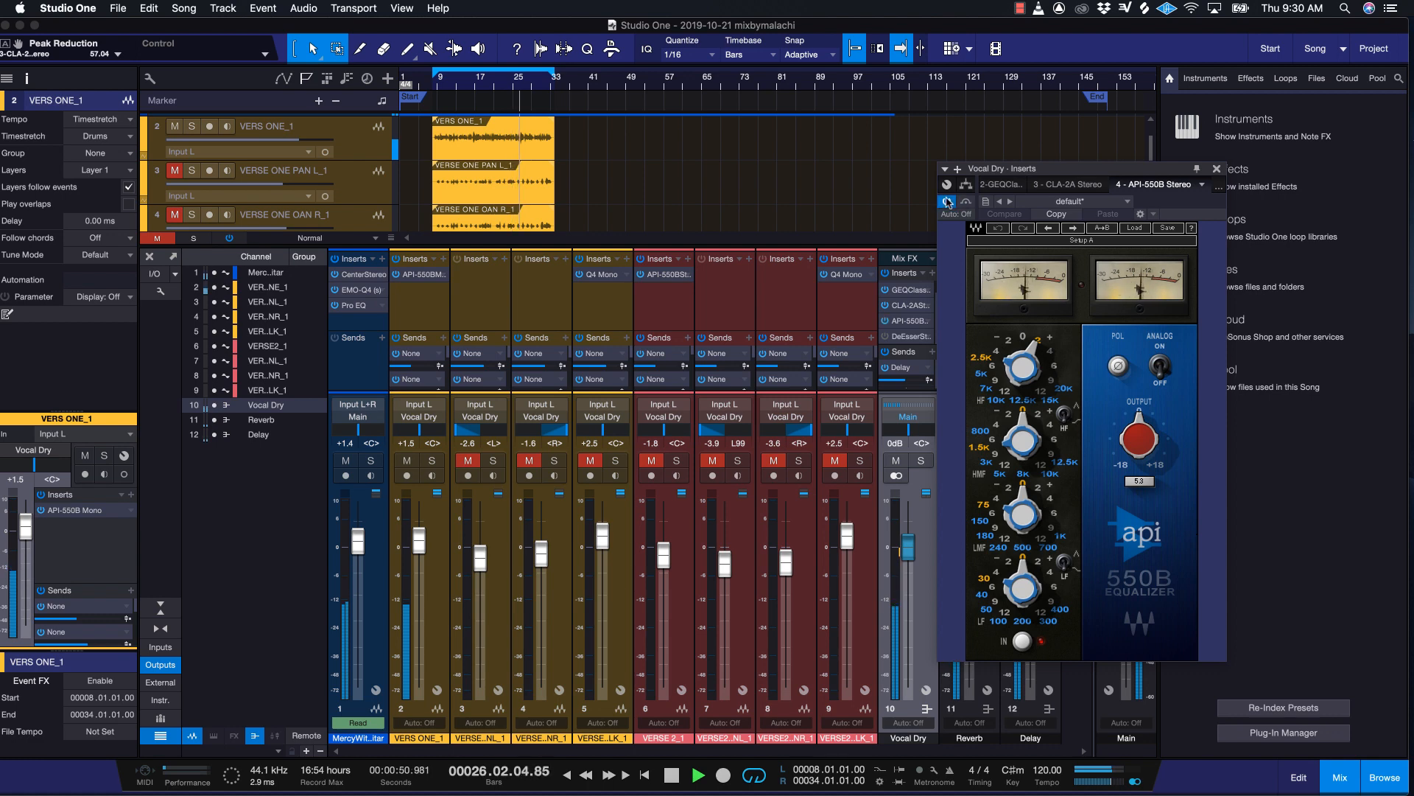
key("space")
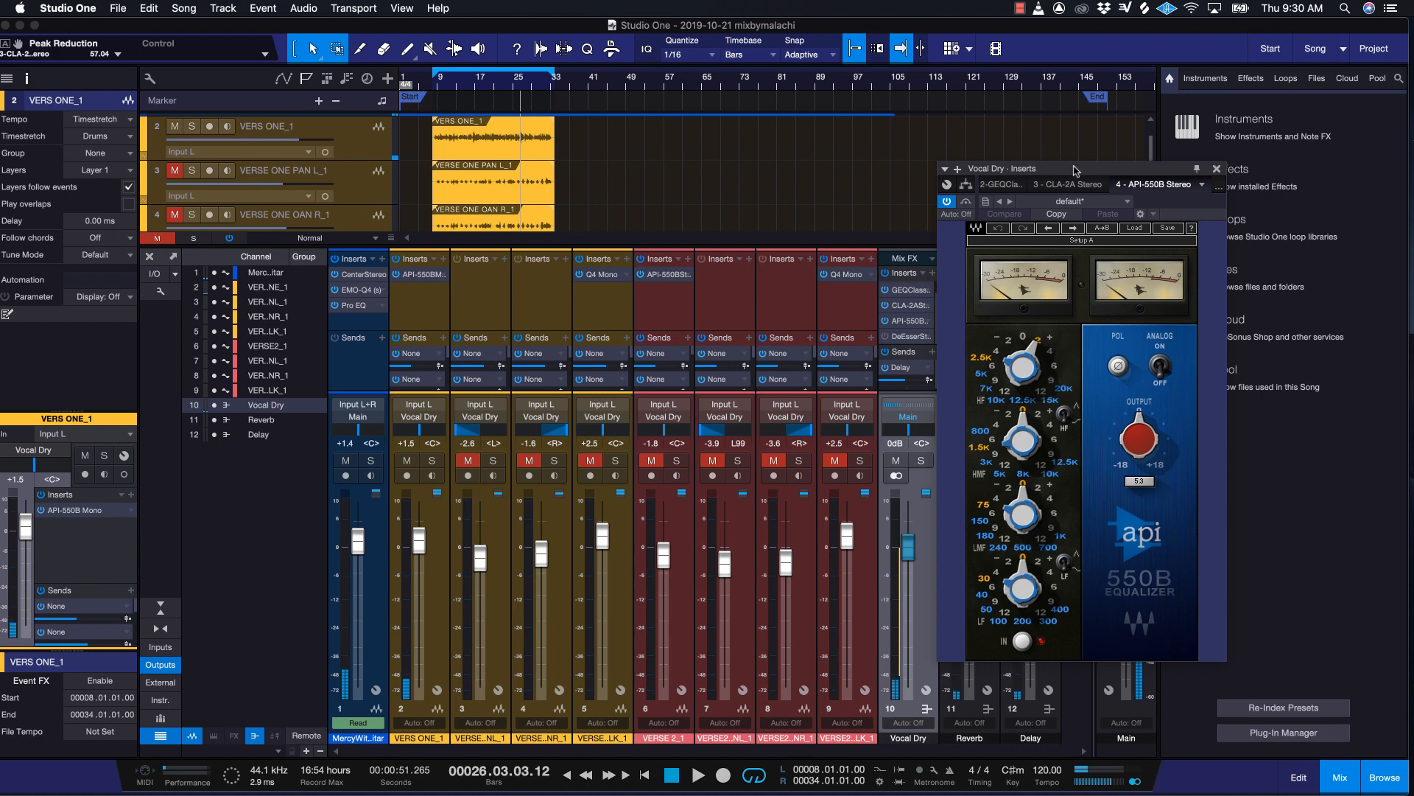
Move the API-550B window down and unmute the verse one left and right panned vocal channels.
left_click_drag(1075, 169, 1095, 246)
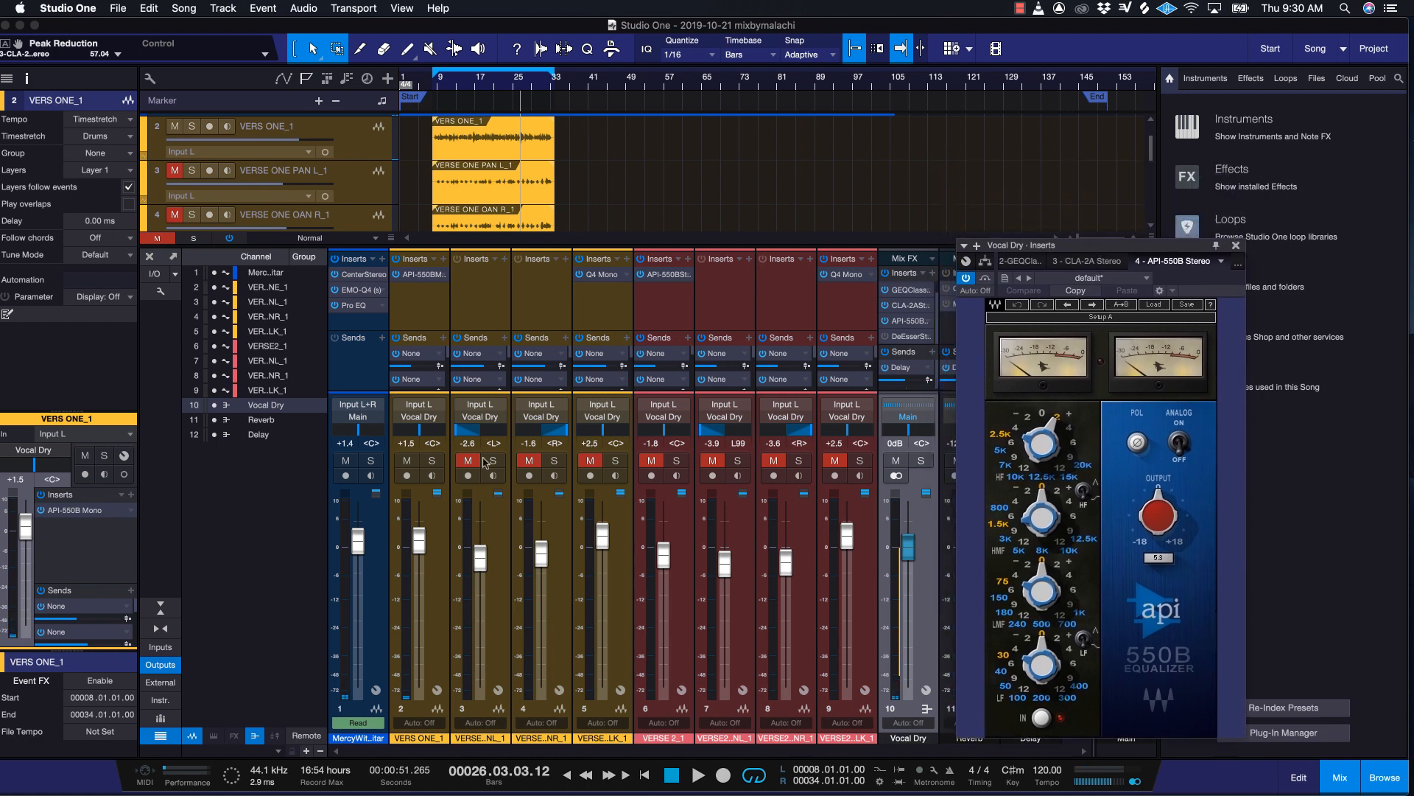
left_click(469, 461)
left_click(524, 460)
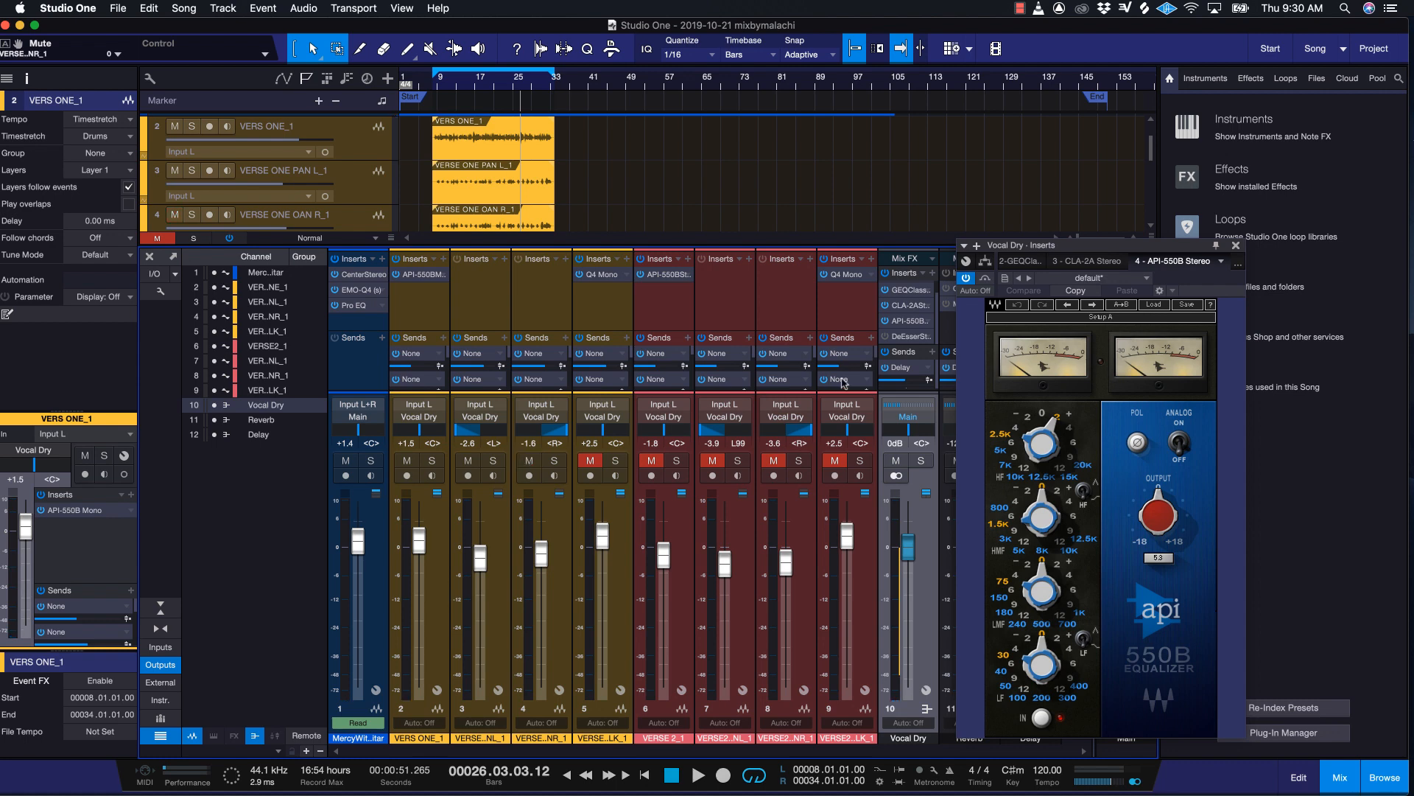
Compare the API-550B settings on the VERS ONE_1 channel with those on the Vocal Dry bus, and close both plug-in windows.
left_click_drag(1123, 247, 1151, 195)
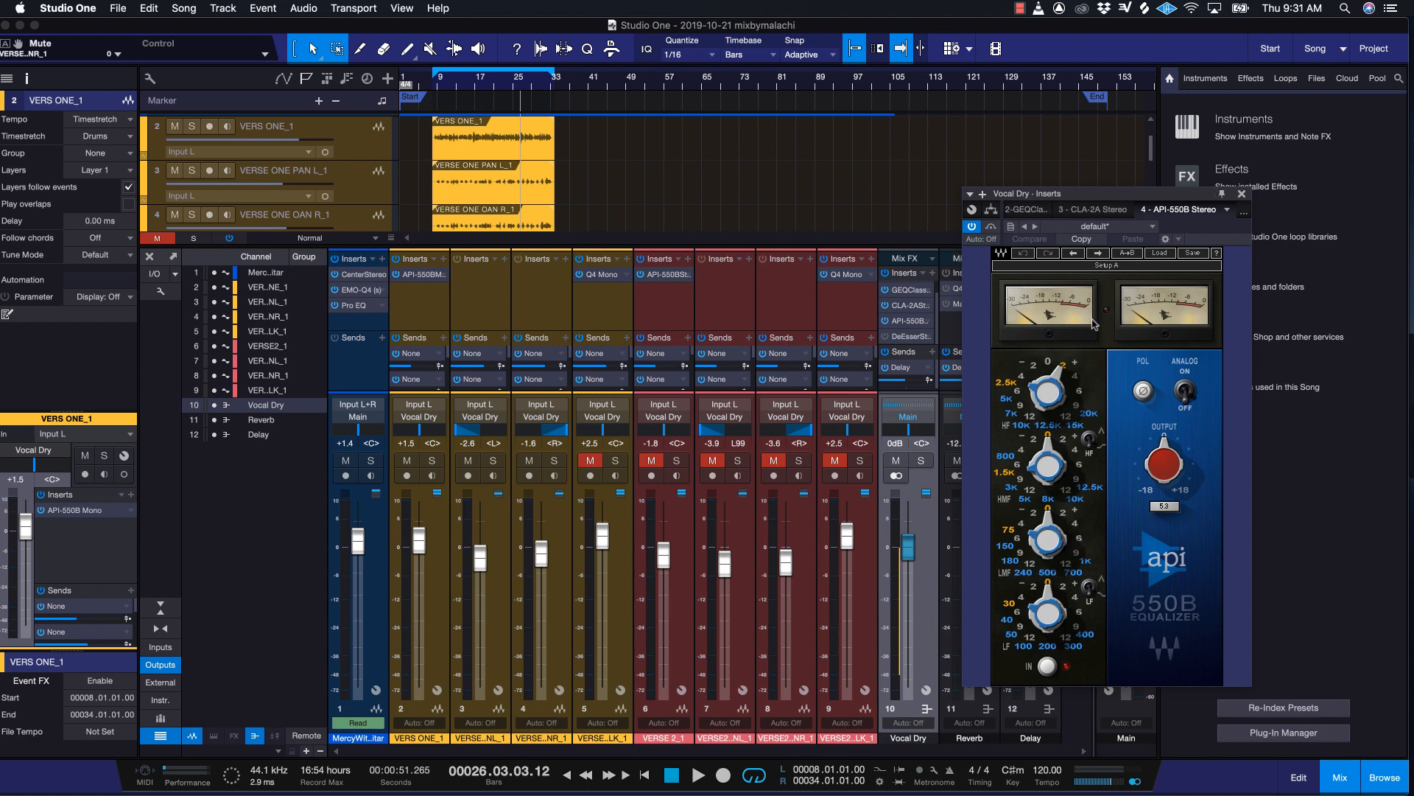
left_click(419, 276)
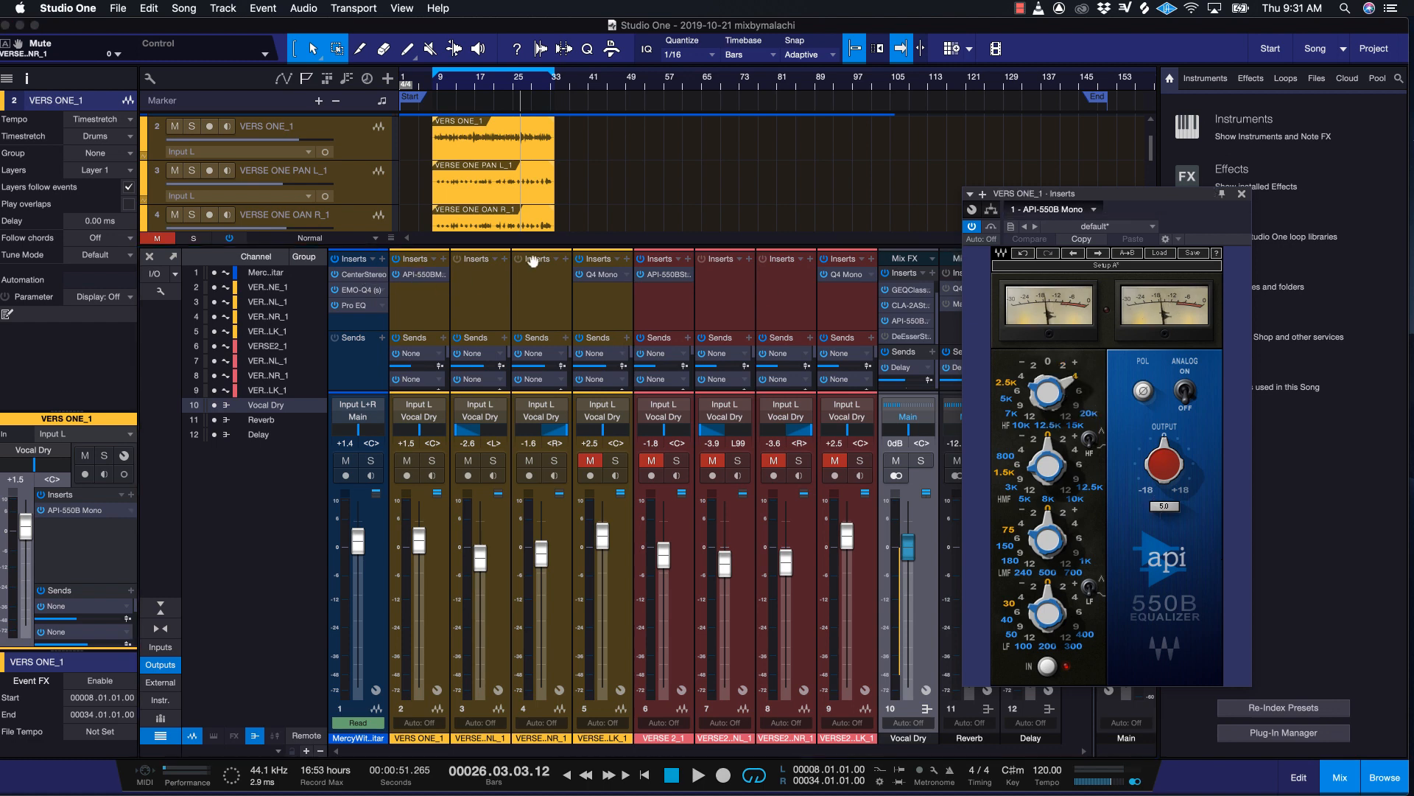
left_click(426, 277)
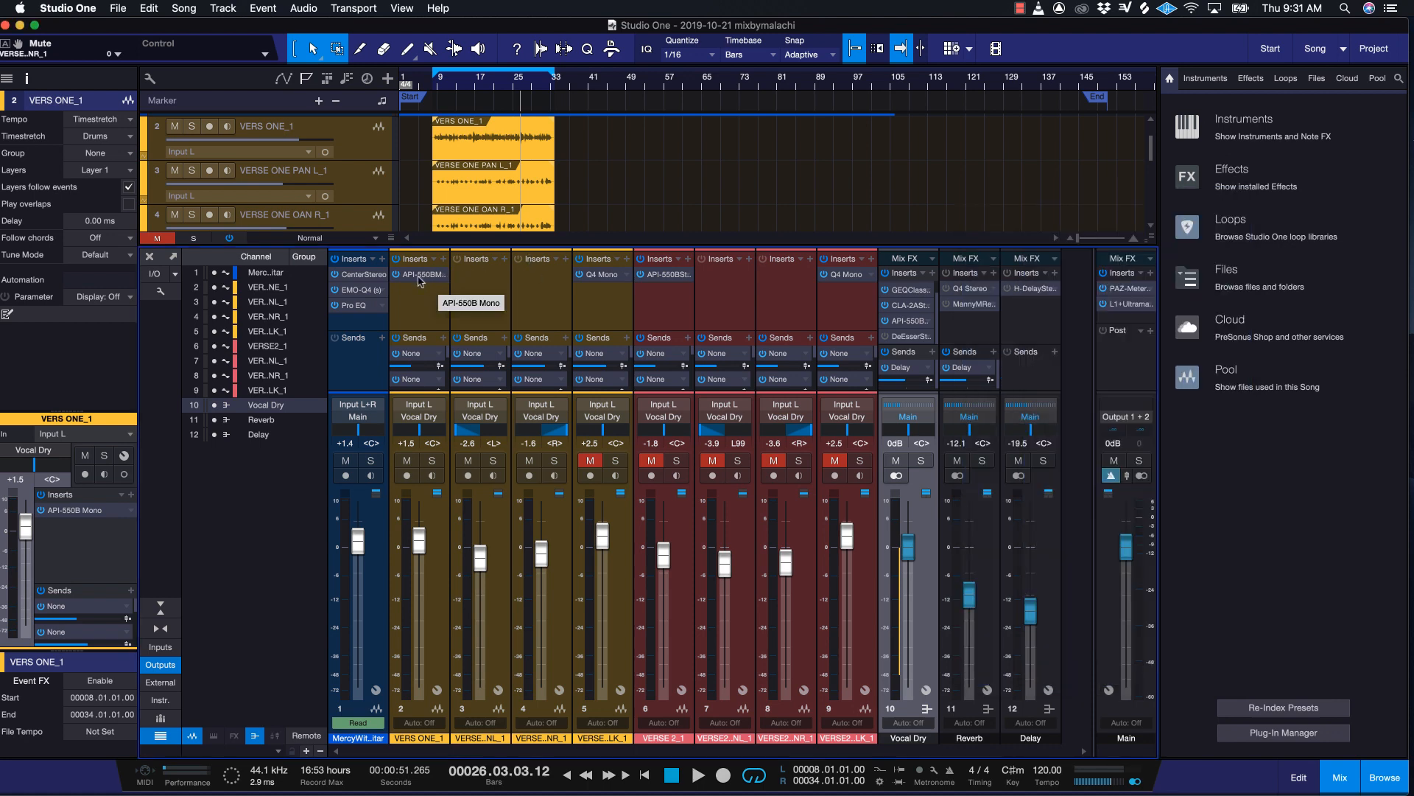
left_click(420, 280)
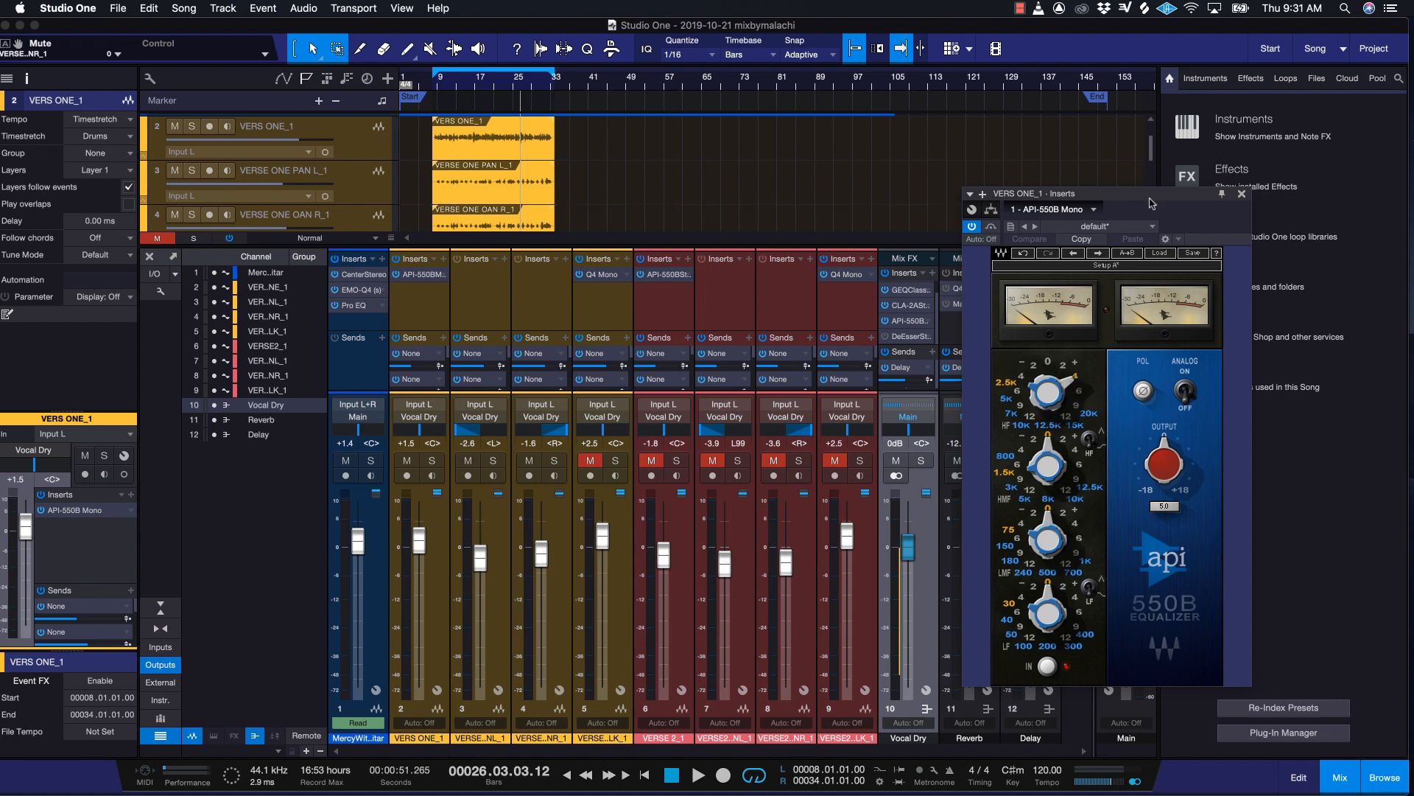
left_click_drag(1141, 200, 473, 200)
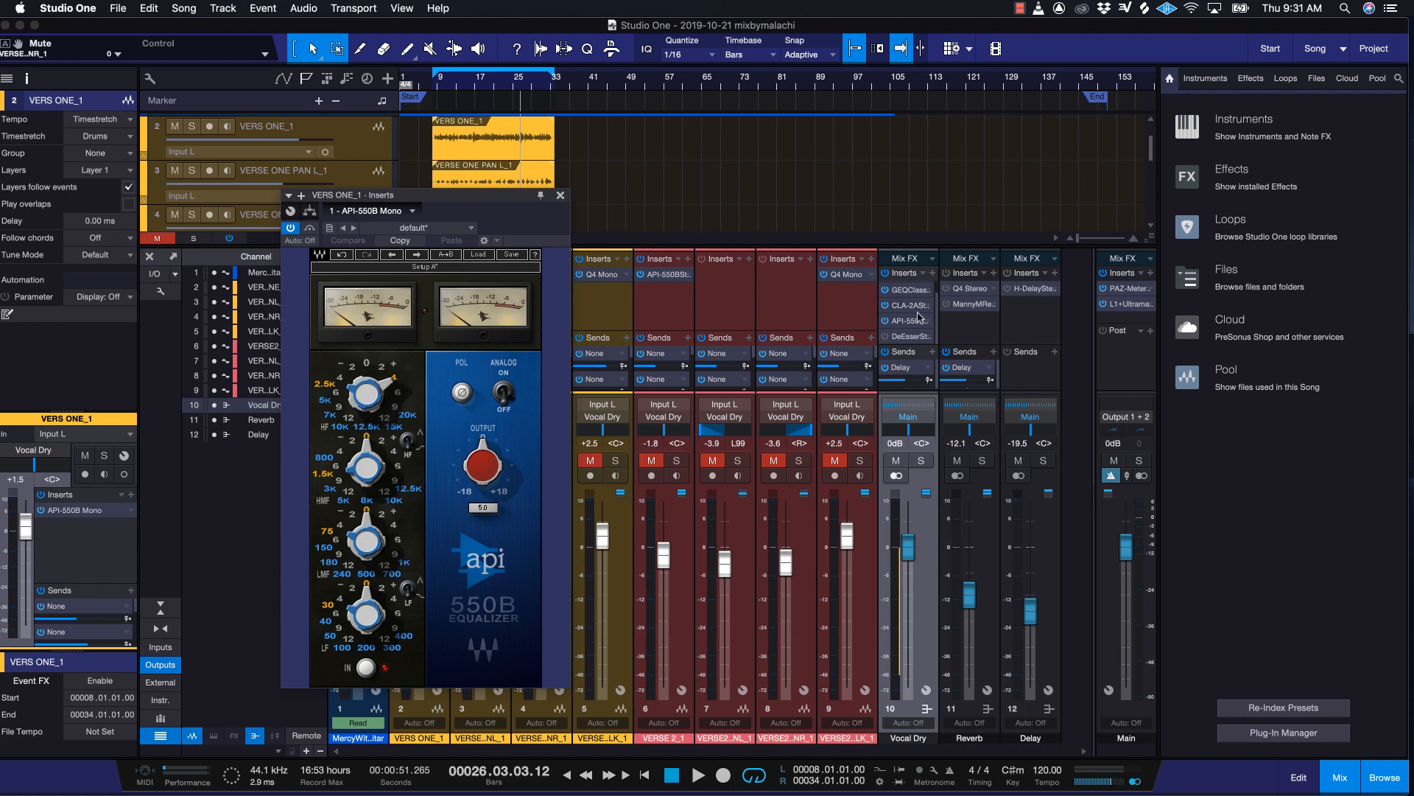
left_click(561, 196)
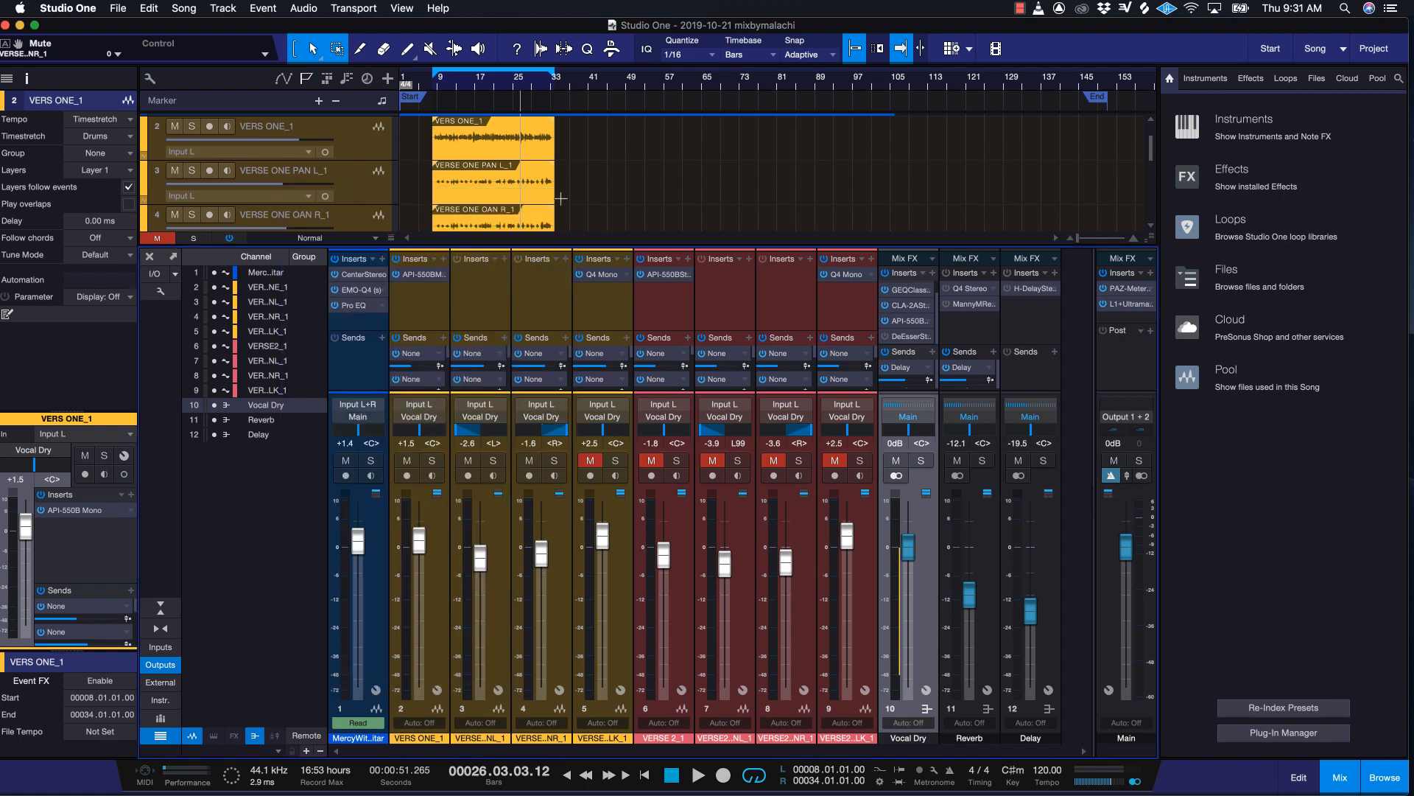
left_click(908, 322)
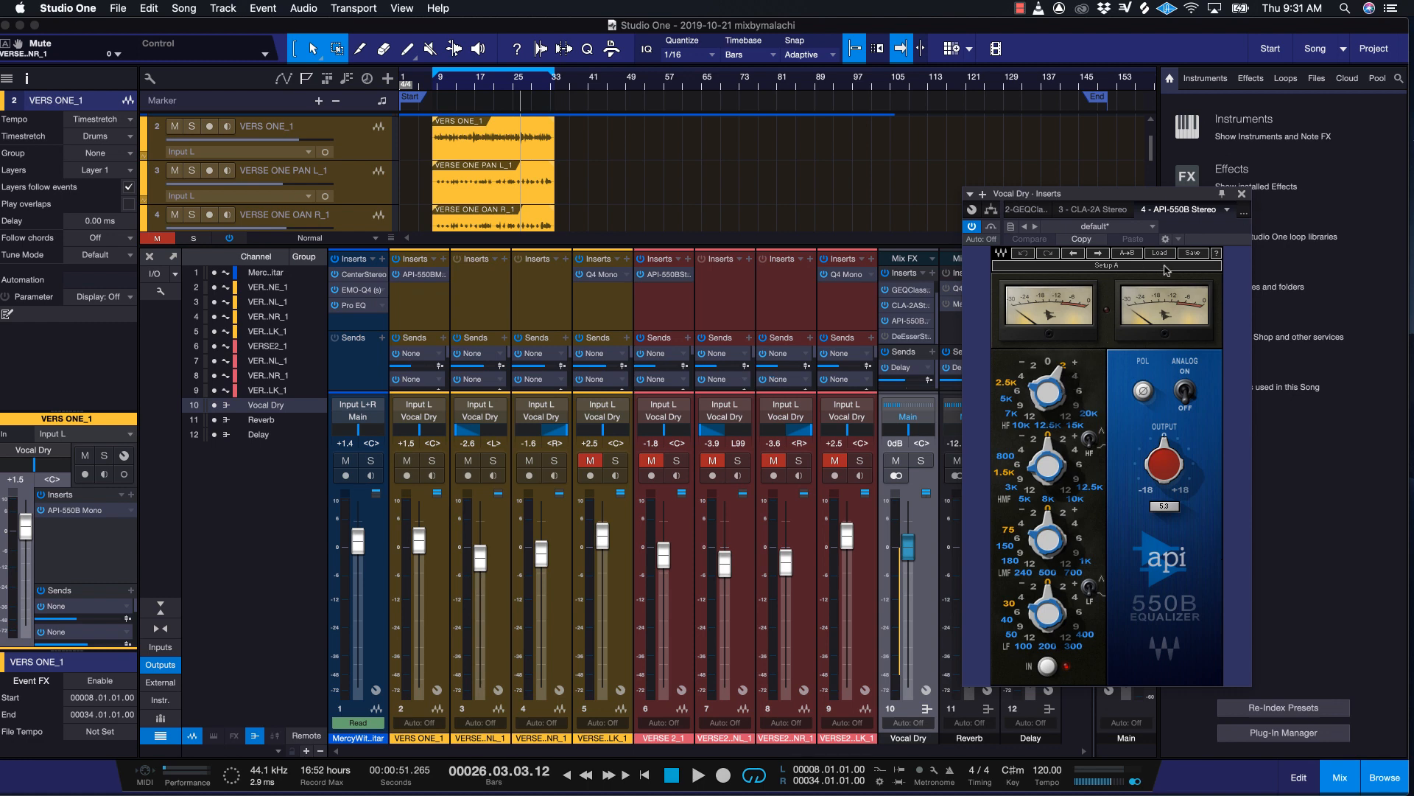
left_click(1243, 194)
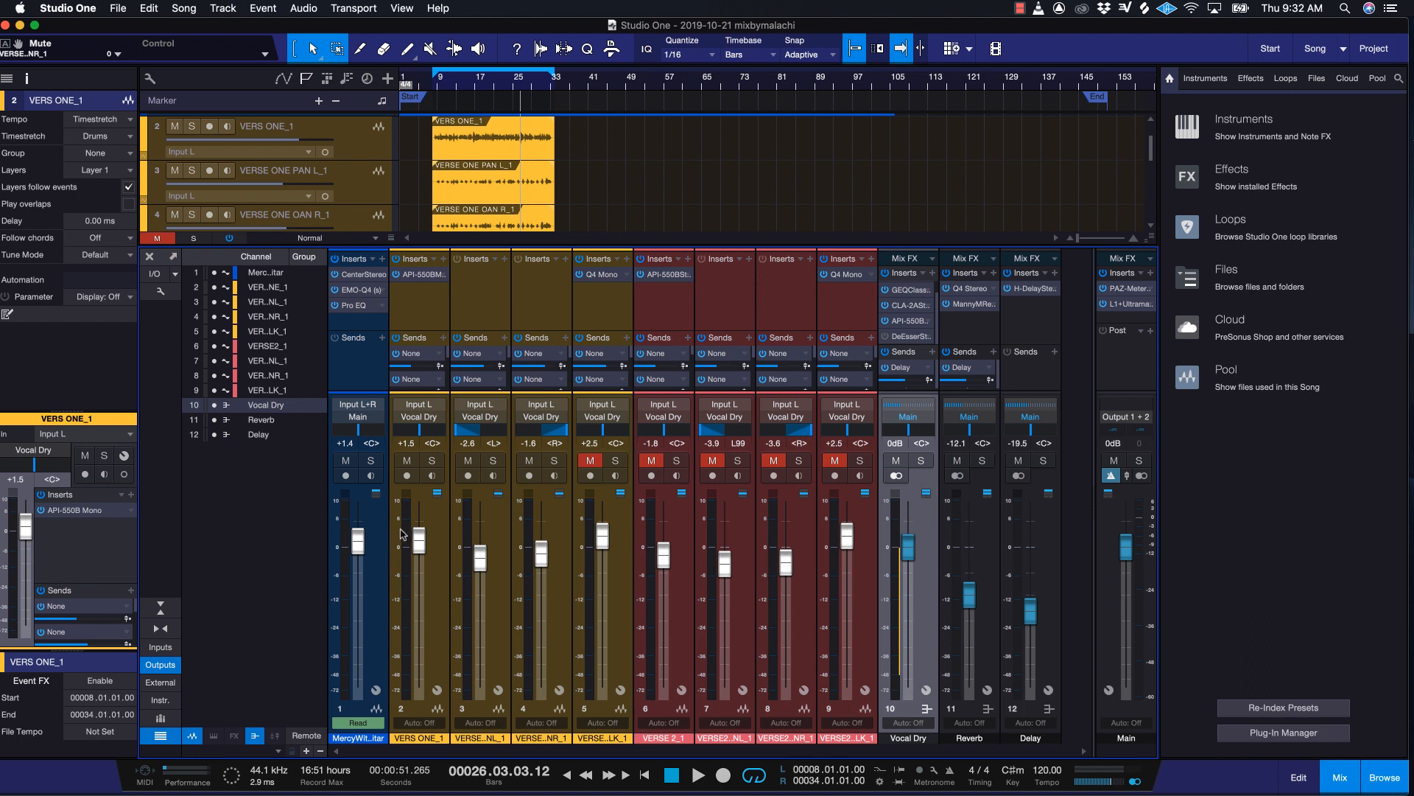
Select vocal channels 2 to 9, view the Add Bus for Selected Channels option, and dismiss it without adding a bus.
left_click(430, 514)
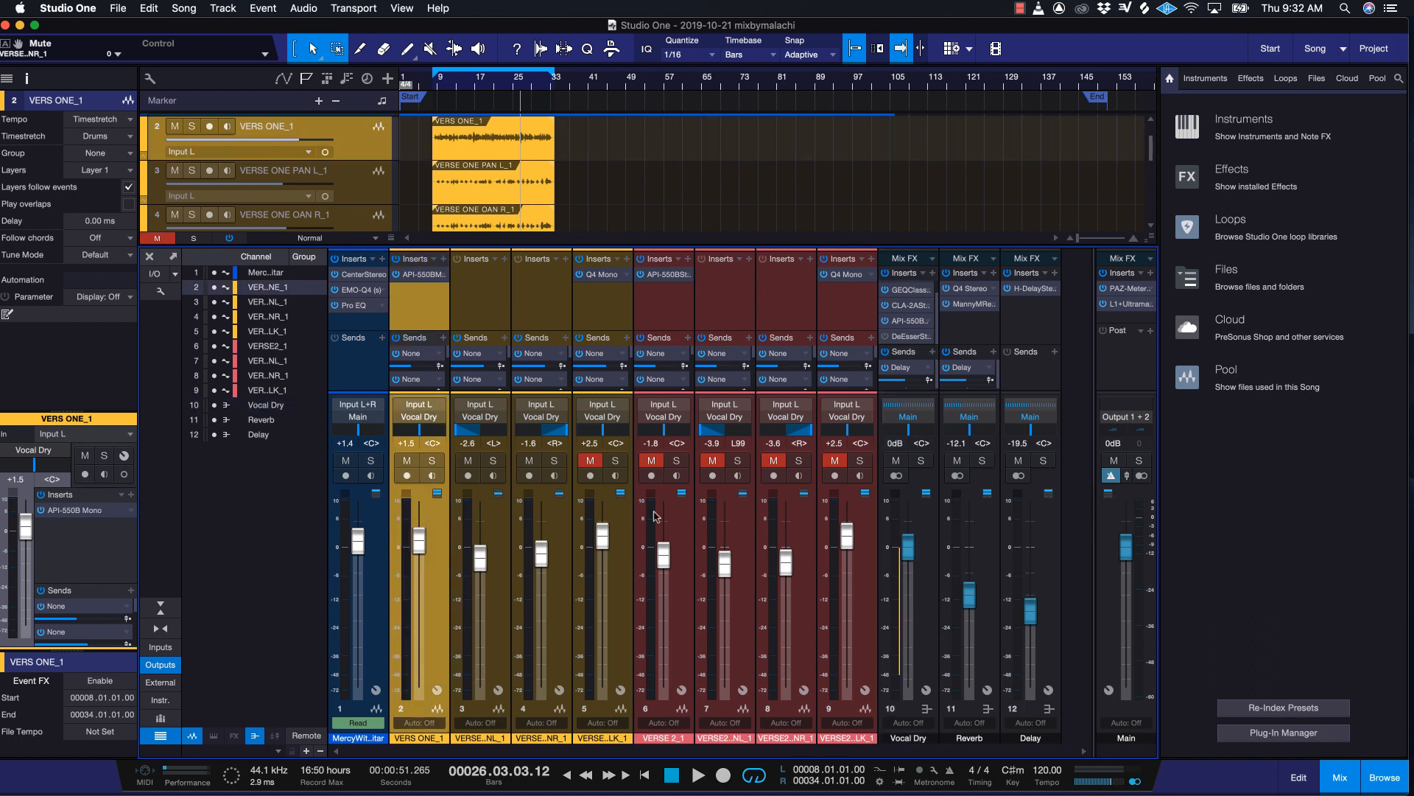
left_click(866, 519)
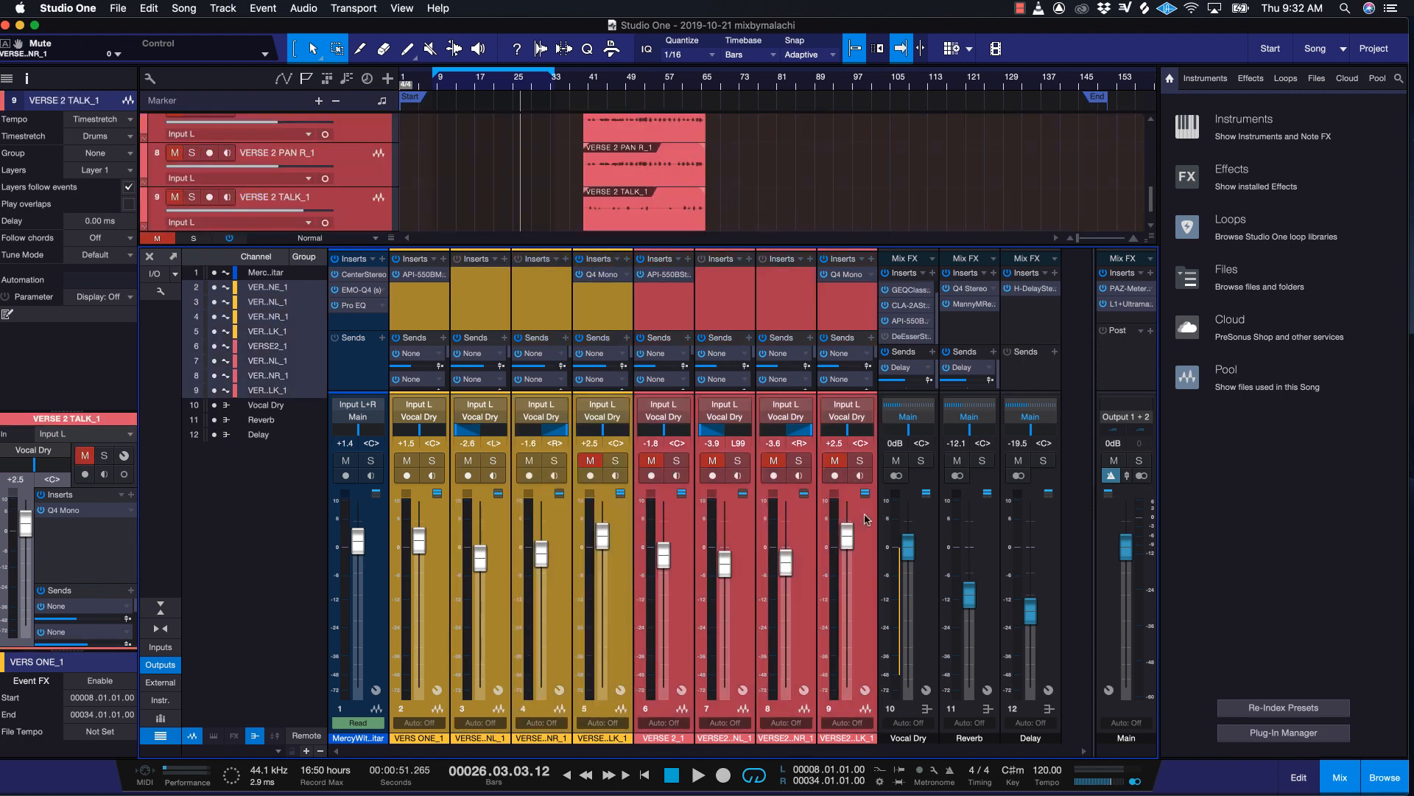
right_click(867, 515)
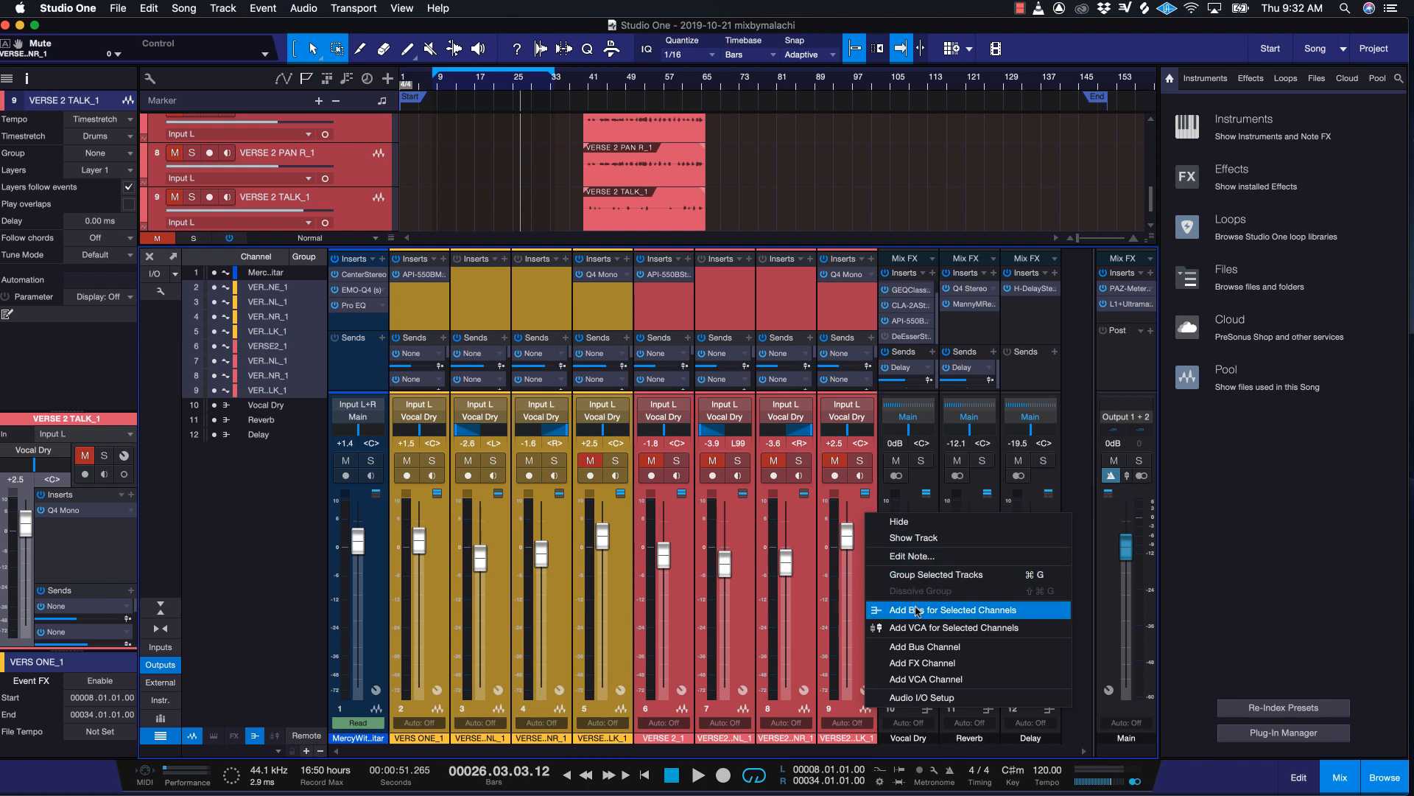
left_click(1074, 408)
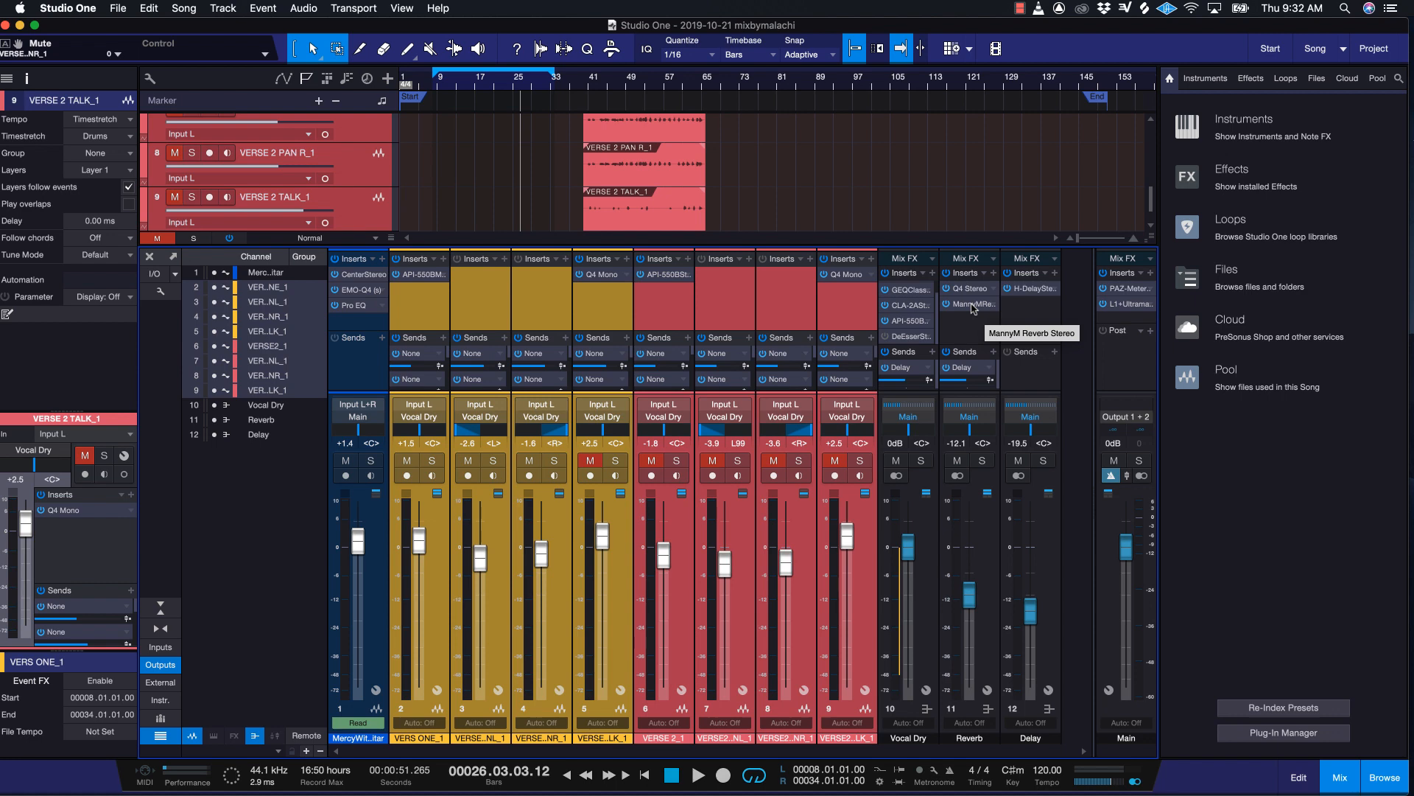
Open the MannyM Reverb Stereo on the Reverb bus, reposition its window, and examine the Predelay setting.
left_click(973, 304)
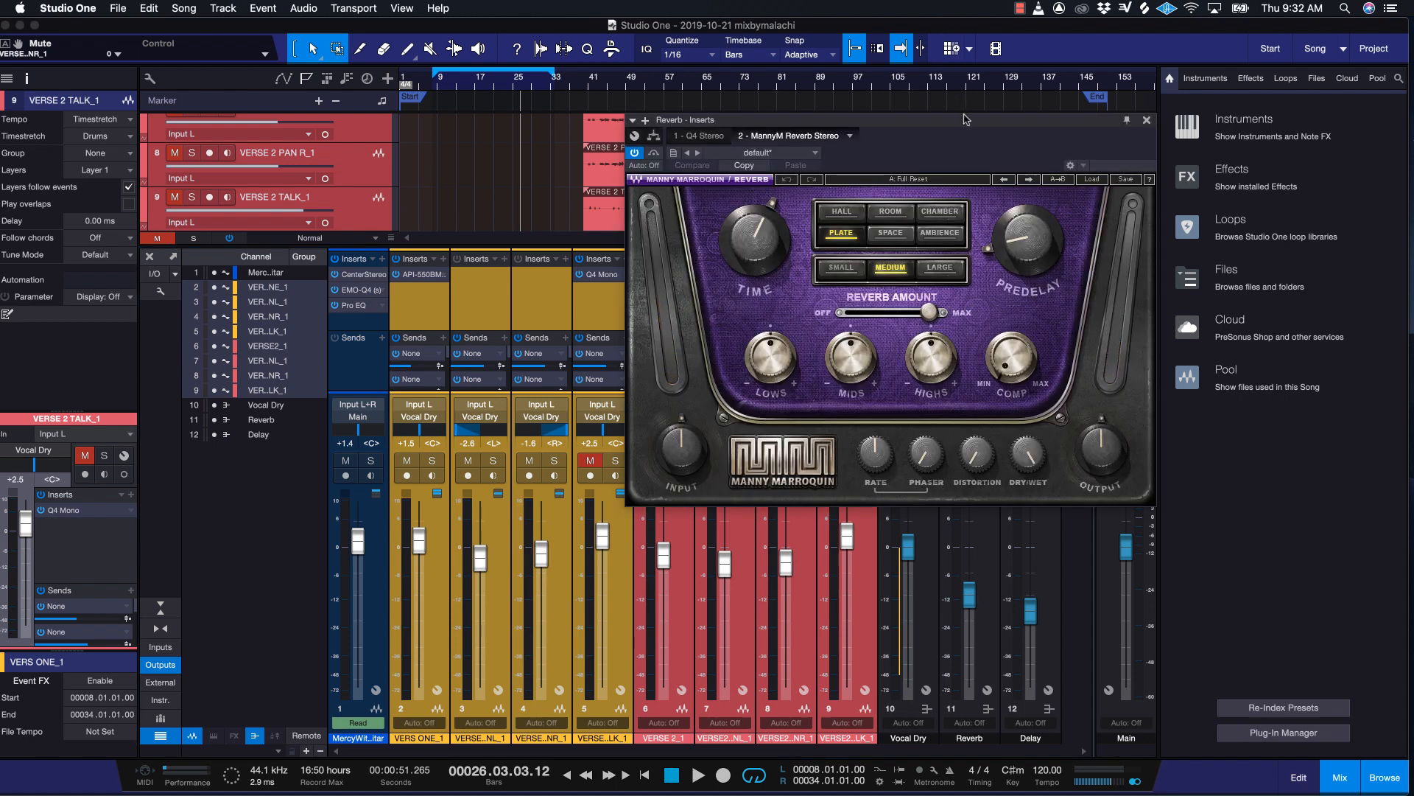
left_click_drag(966, 120, 911, 155)
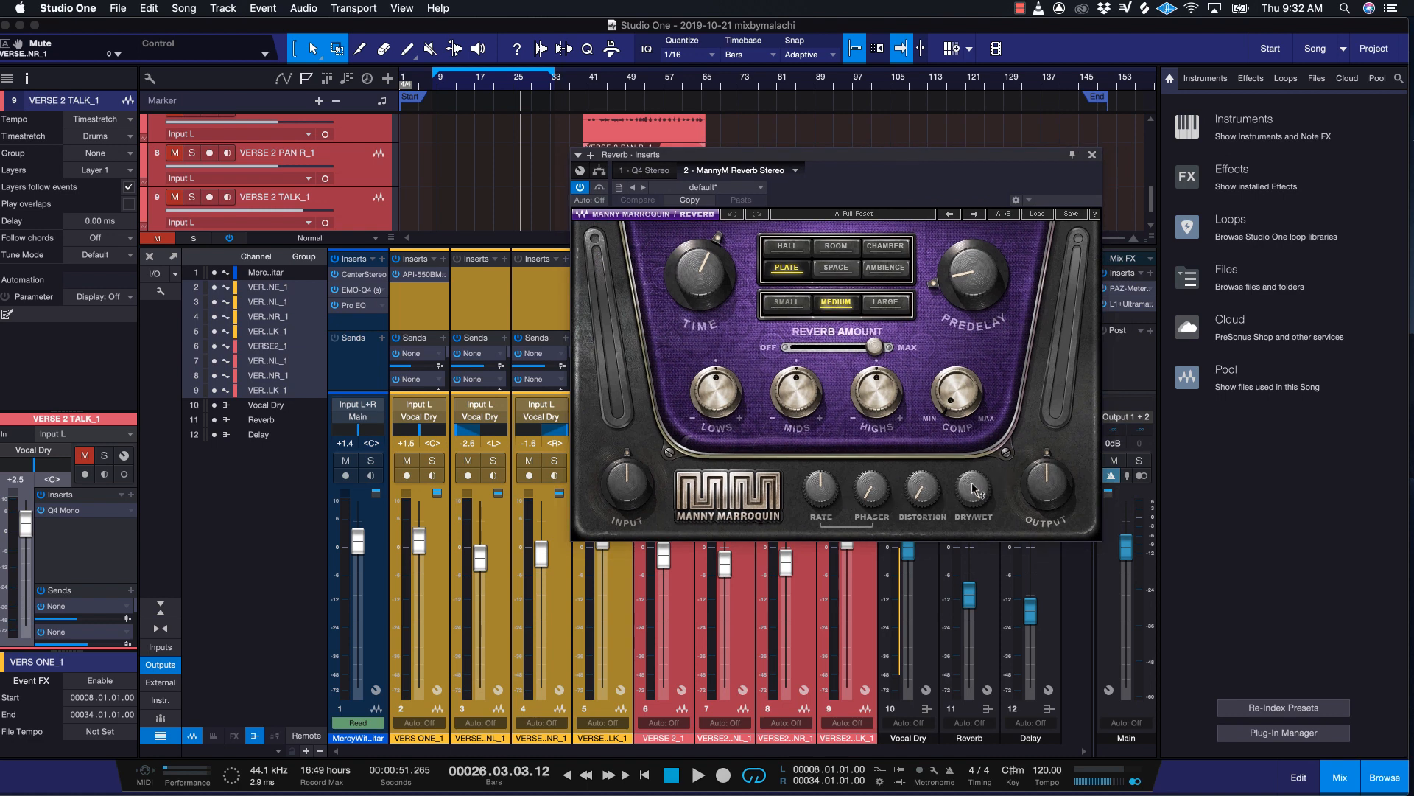
left_click_drag(974, 161, 797, 189)
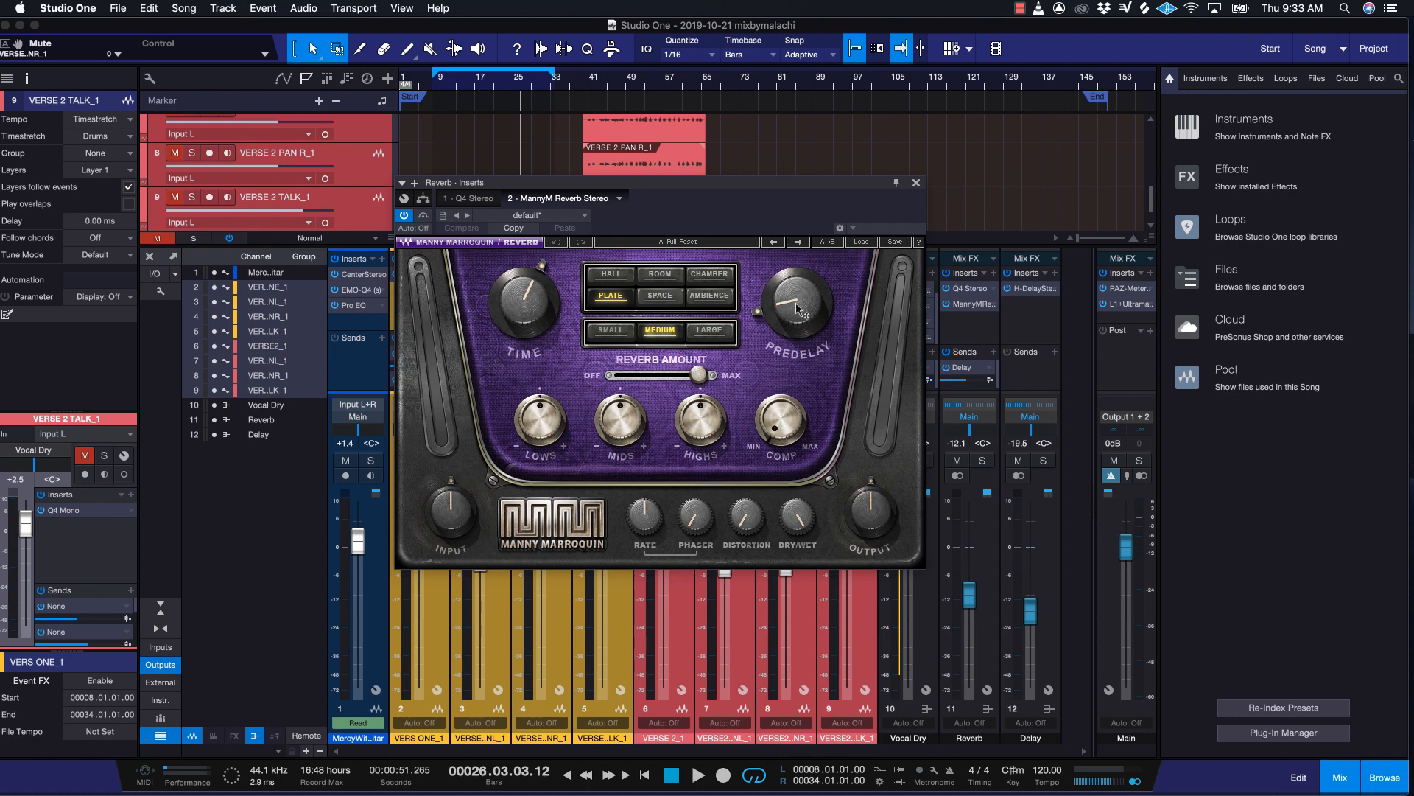
mouse_move(806, 310)
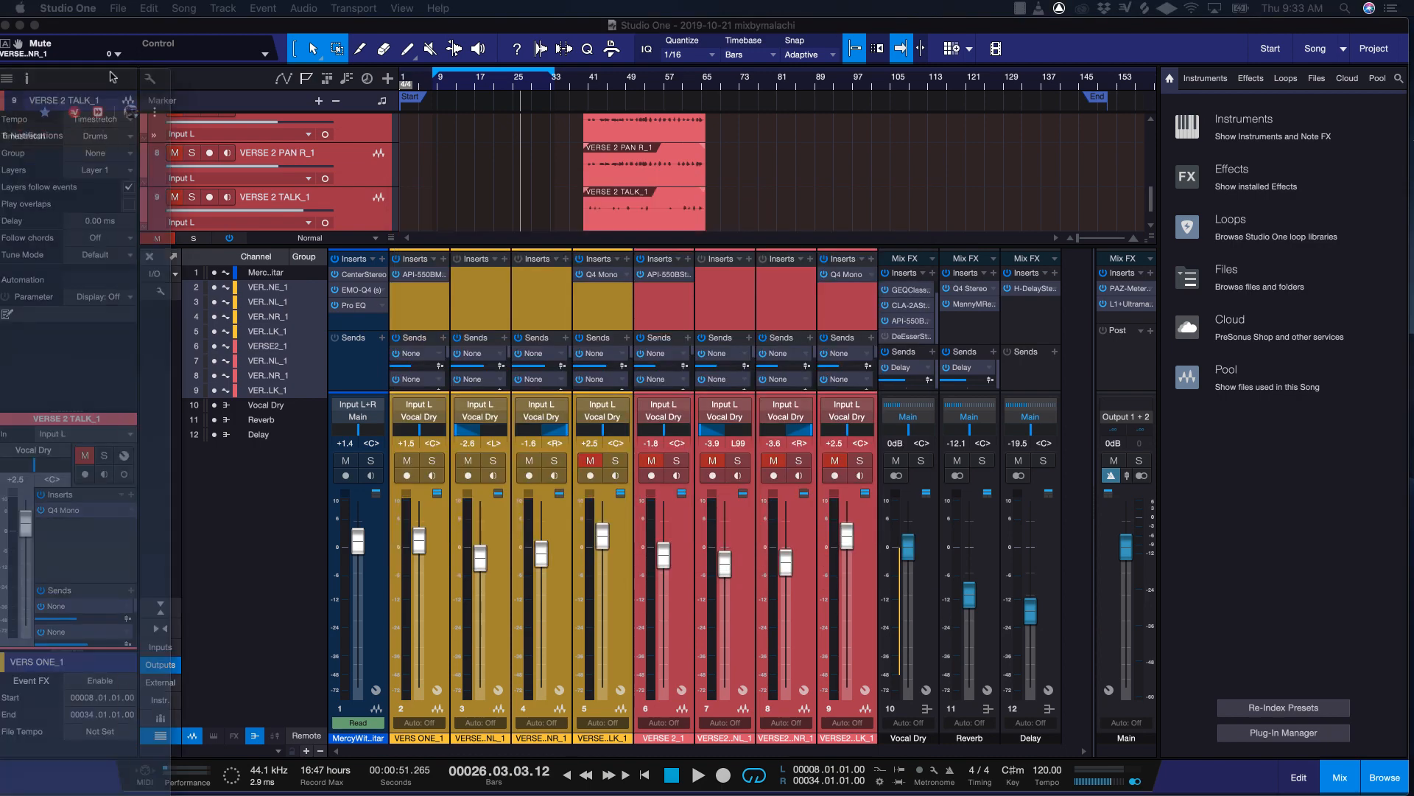
Switch to the MilliCalcs page in Chrome, convert 1/4, 1/8, 1/16 and 1/32 notes at 120 BPM to milliseconds, and minimize the browser.
left_click_drag(0, 103, 1107, 65)
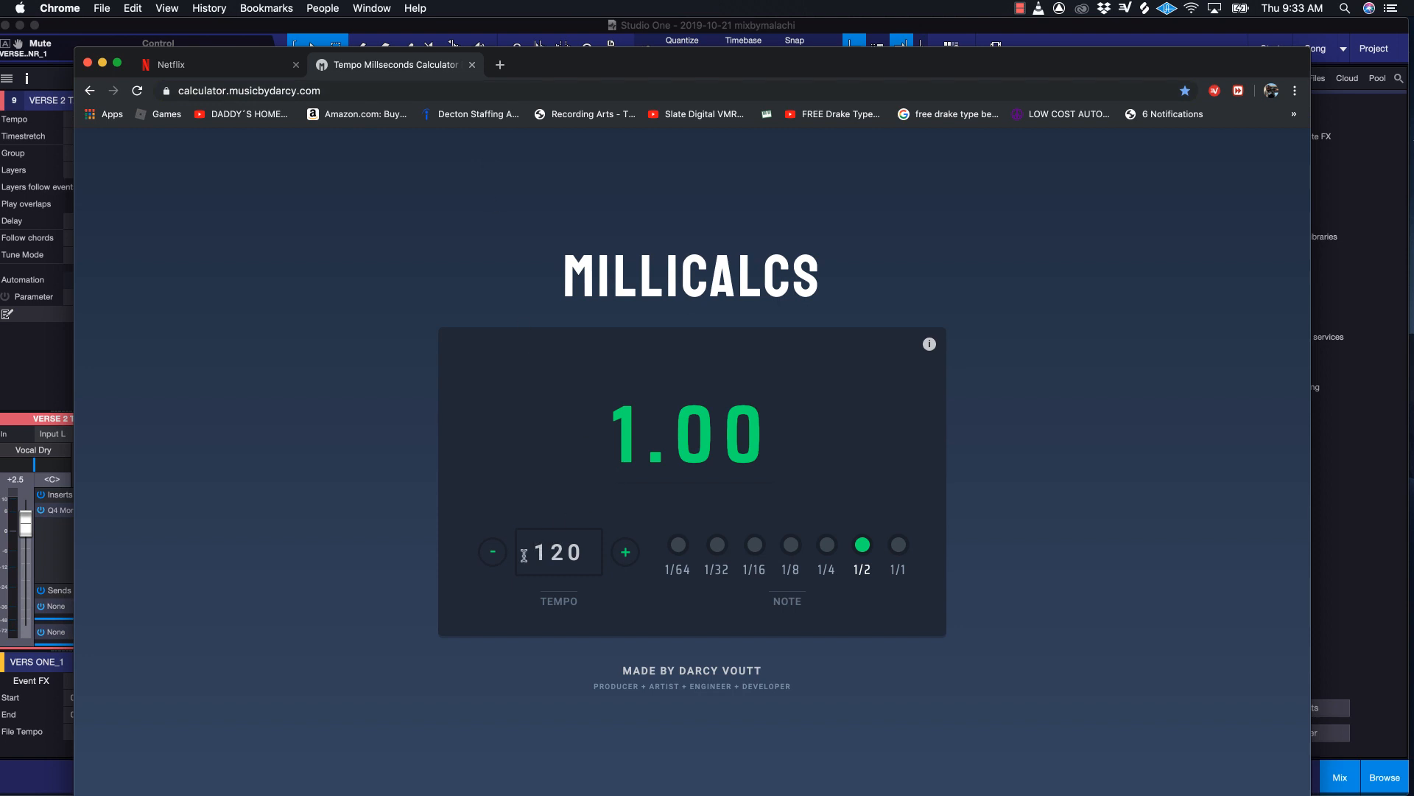
left_click(827, 546)
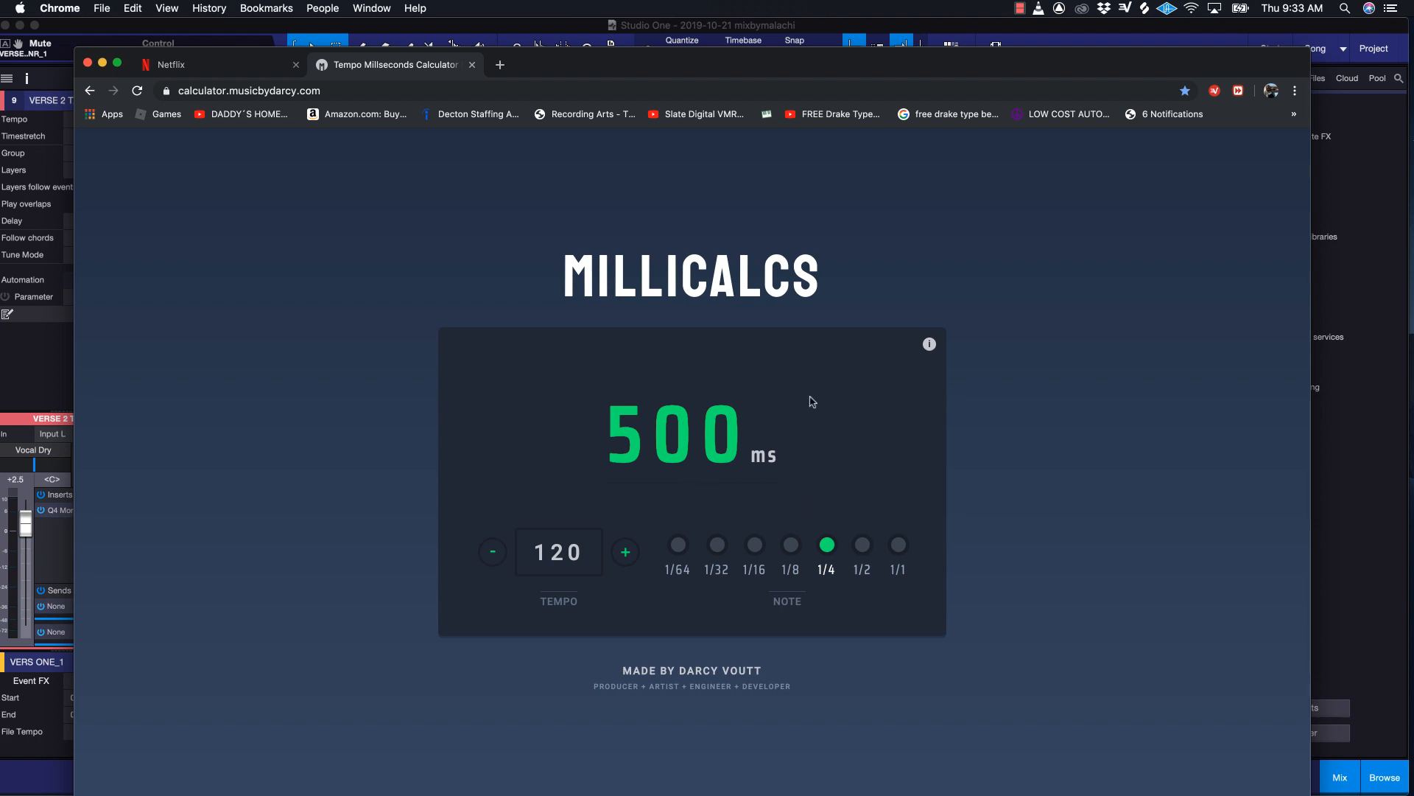
left_click(791, 545)
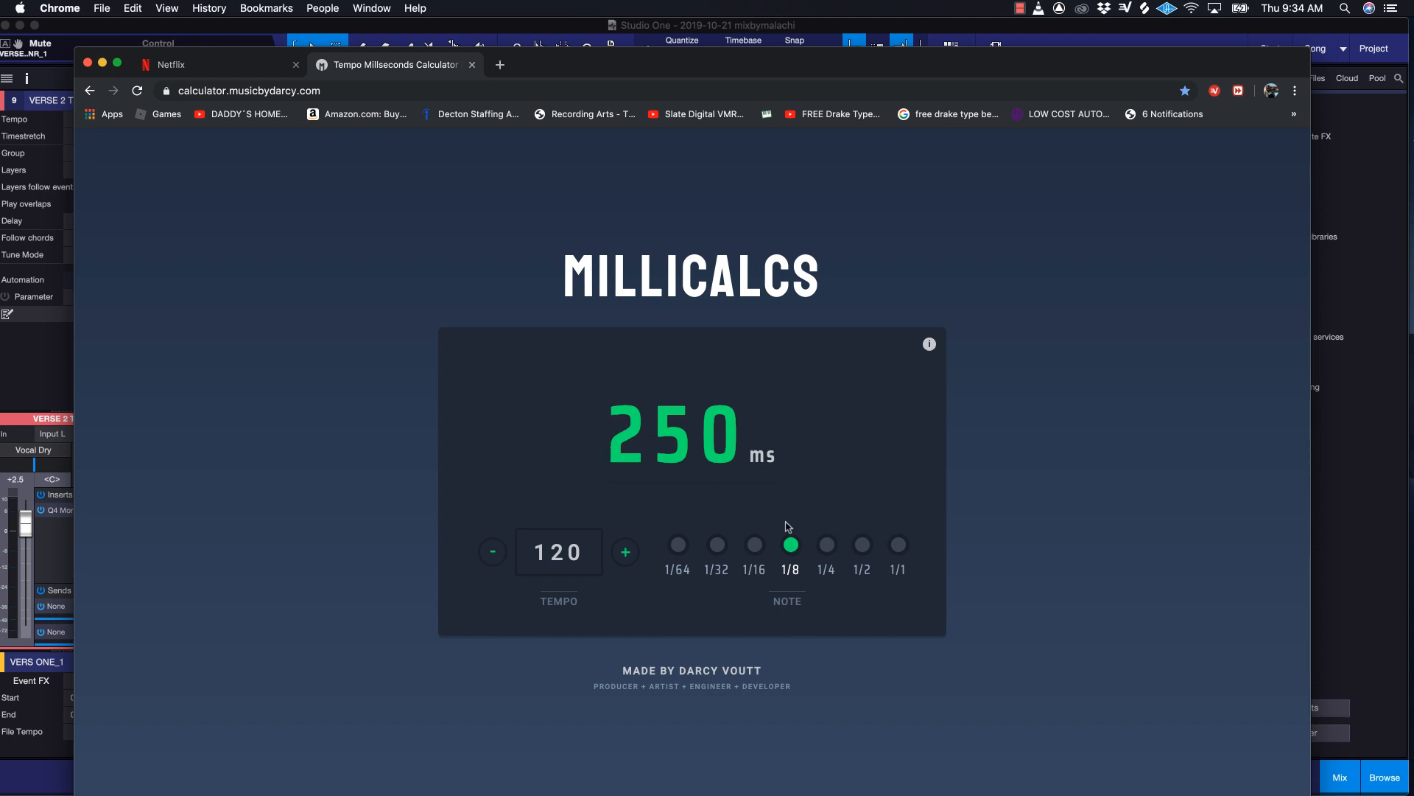
left_click(754, 545)
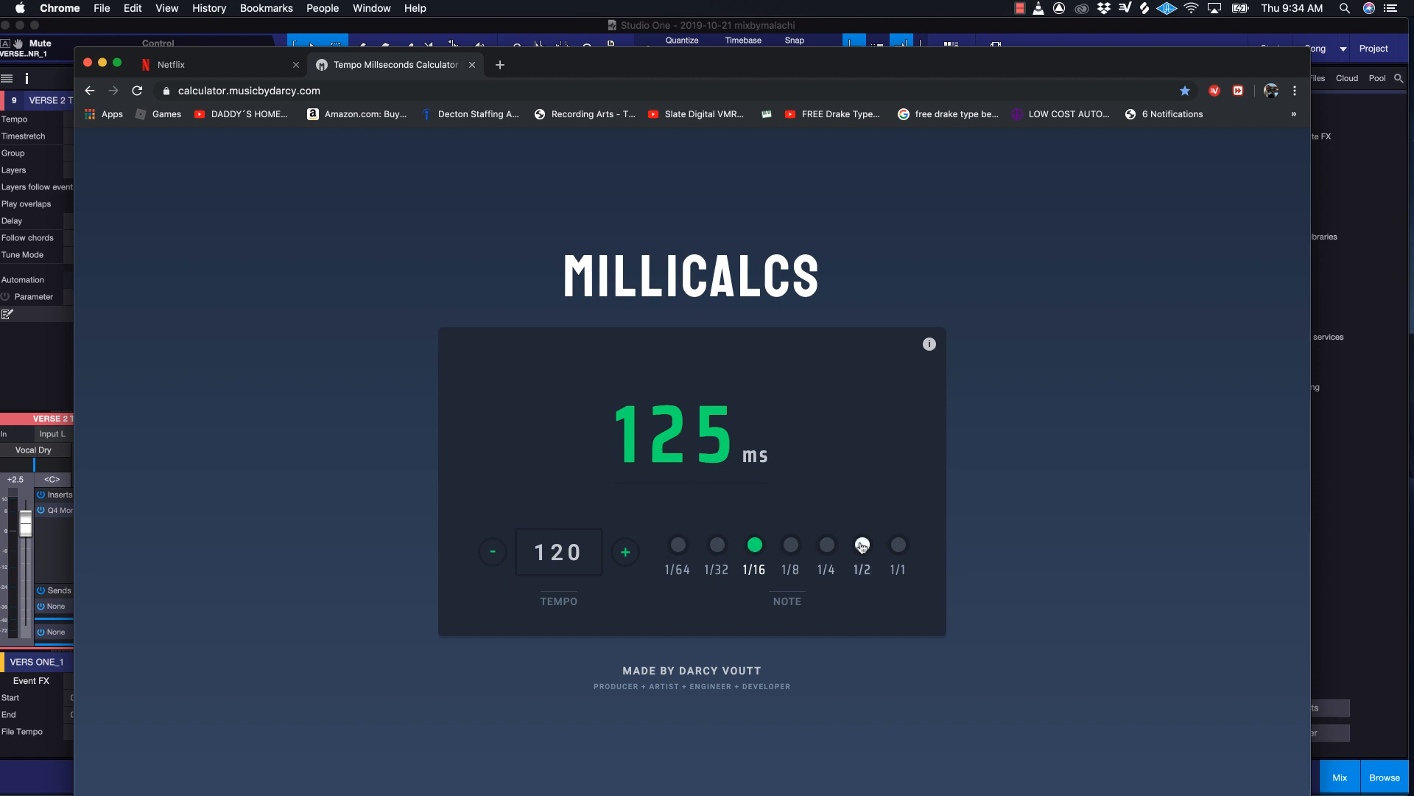
left_click(828, 546)
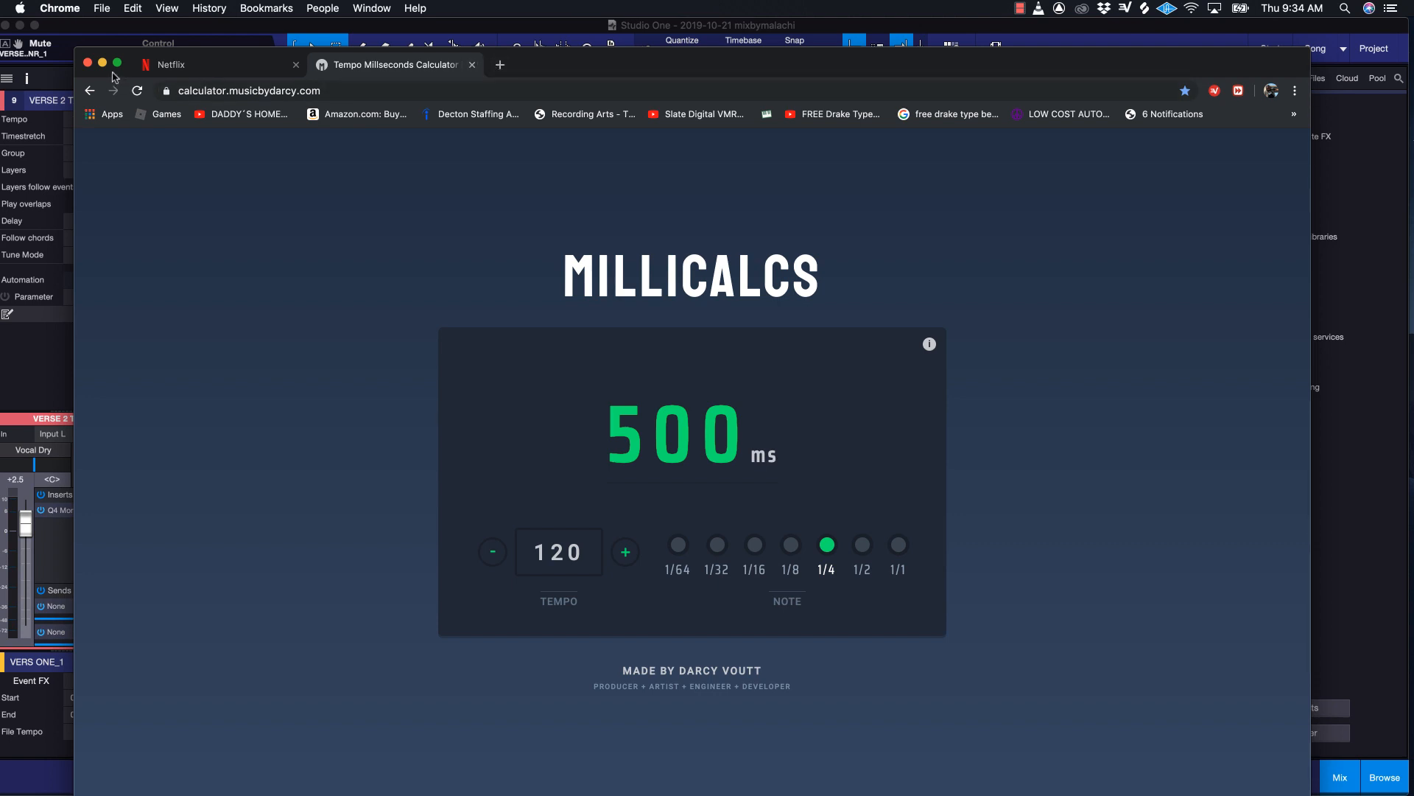
left_click(717, 546)
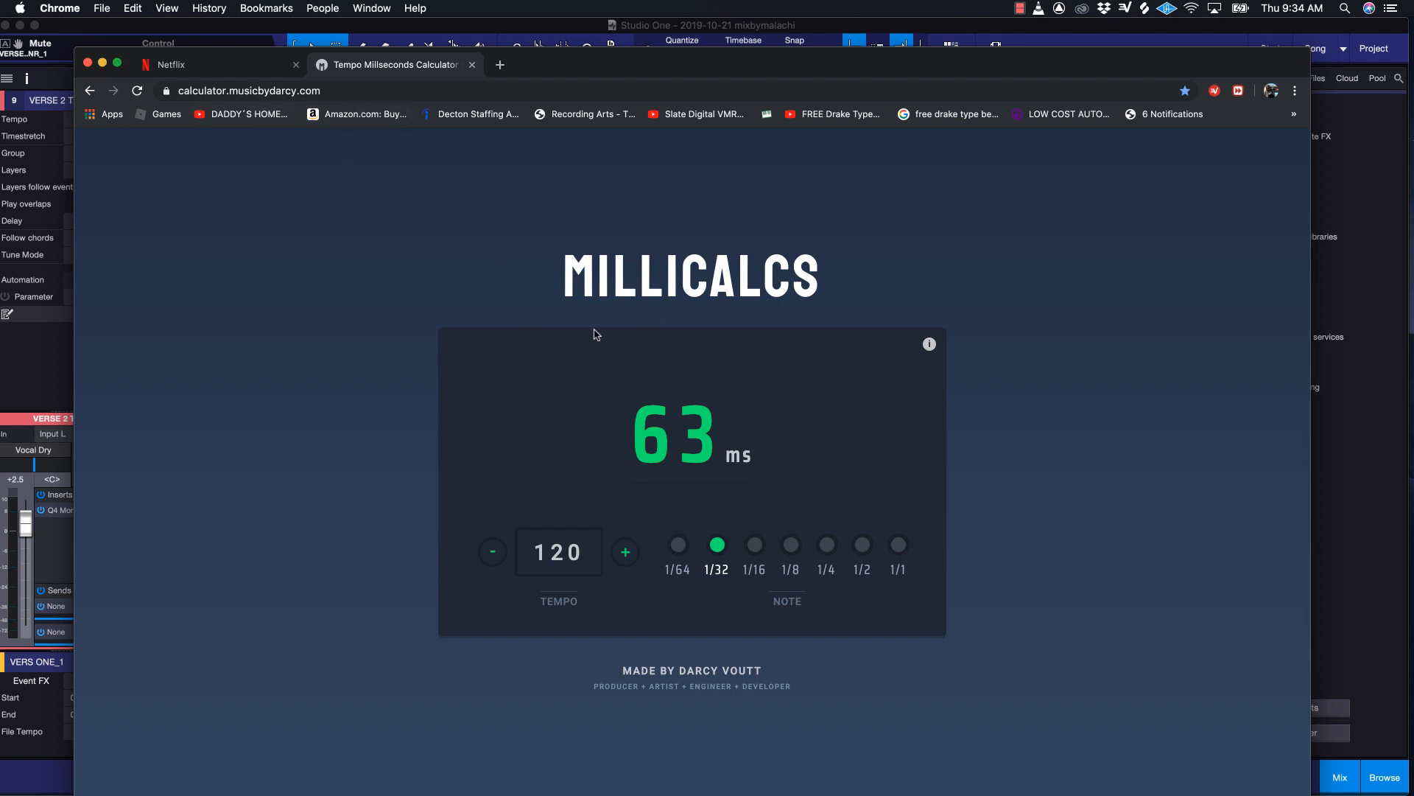
left_click(103, 65)
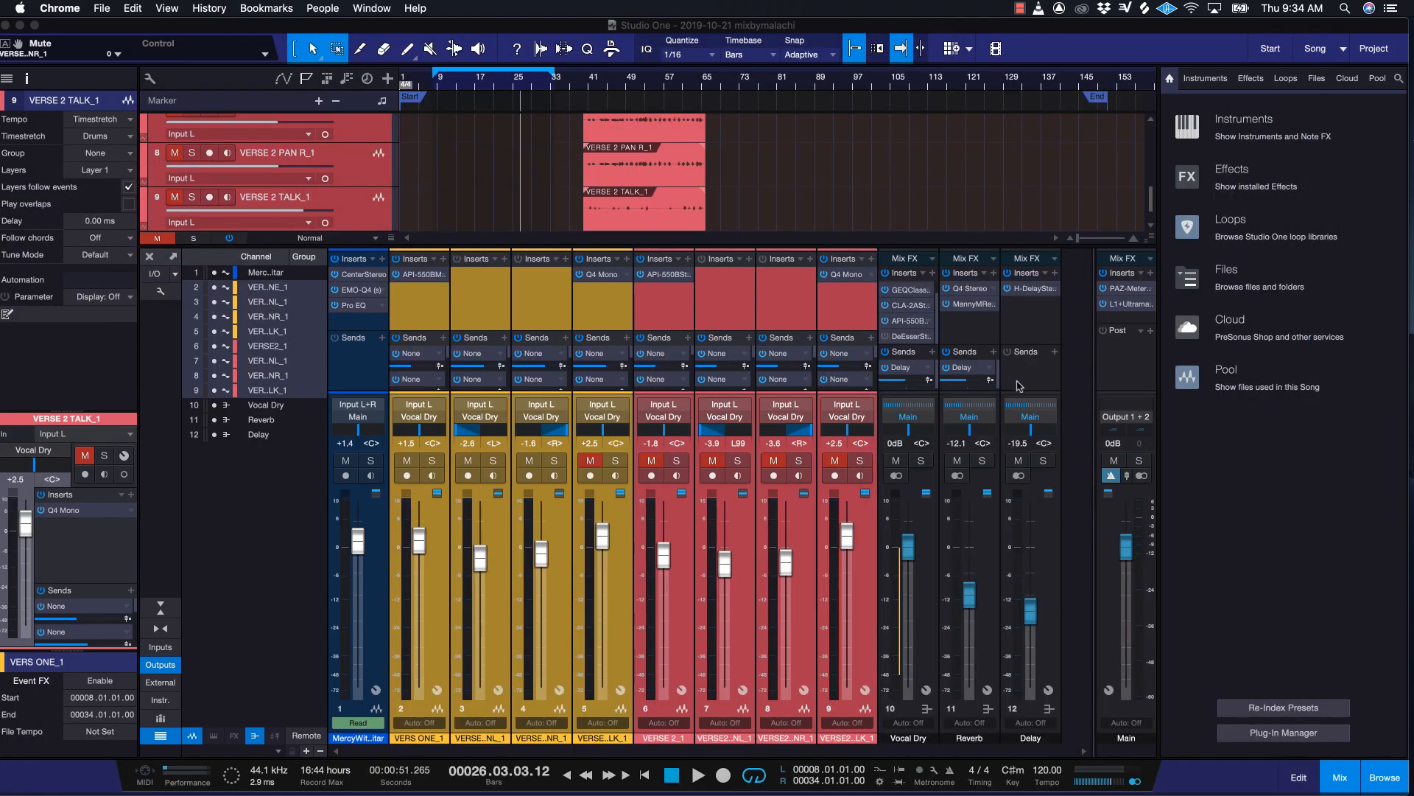
Reopen the Reverb bus's MannyM Reverb Stereo and check its Predelay and Time settings.
left_click(969, 308)
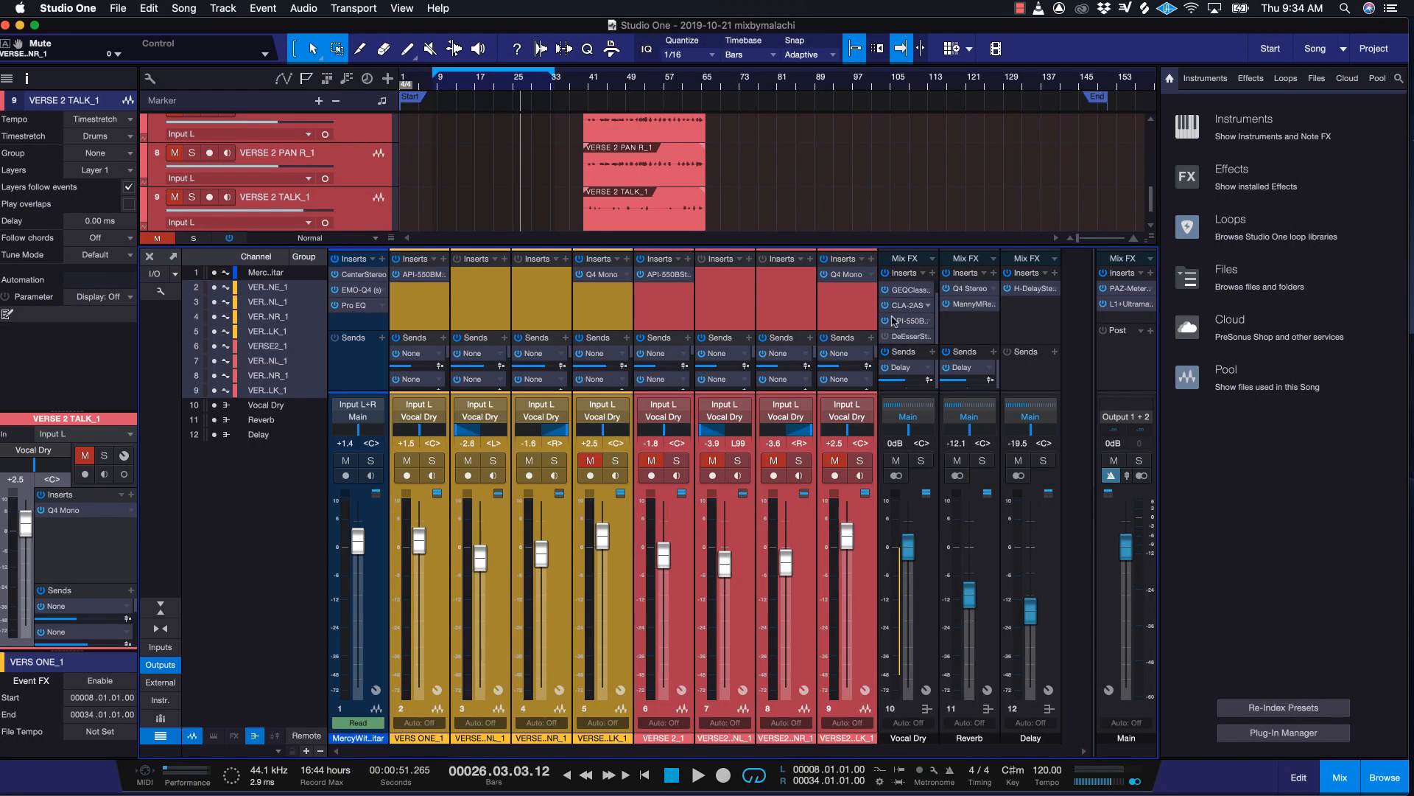
left_click(972, 305)
left_click(794, 309)
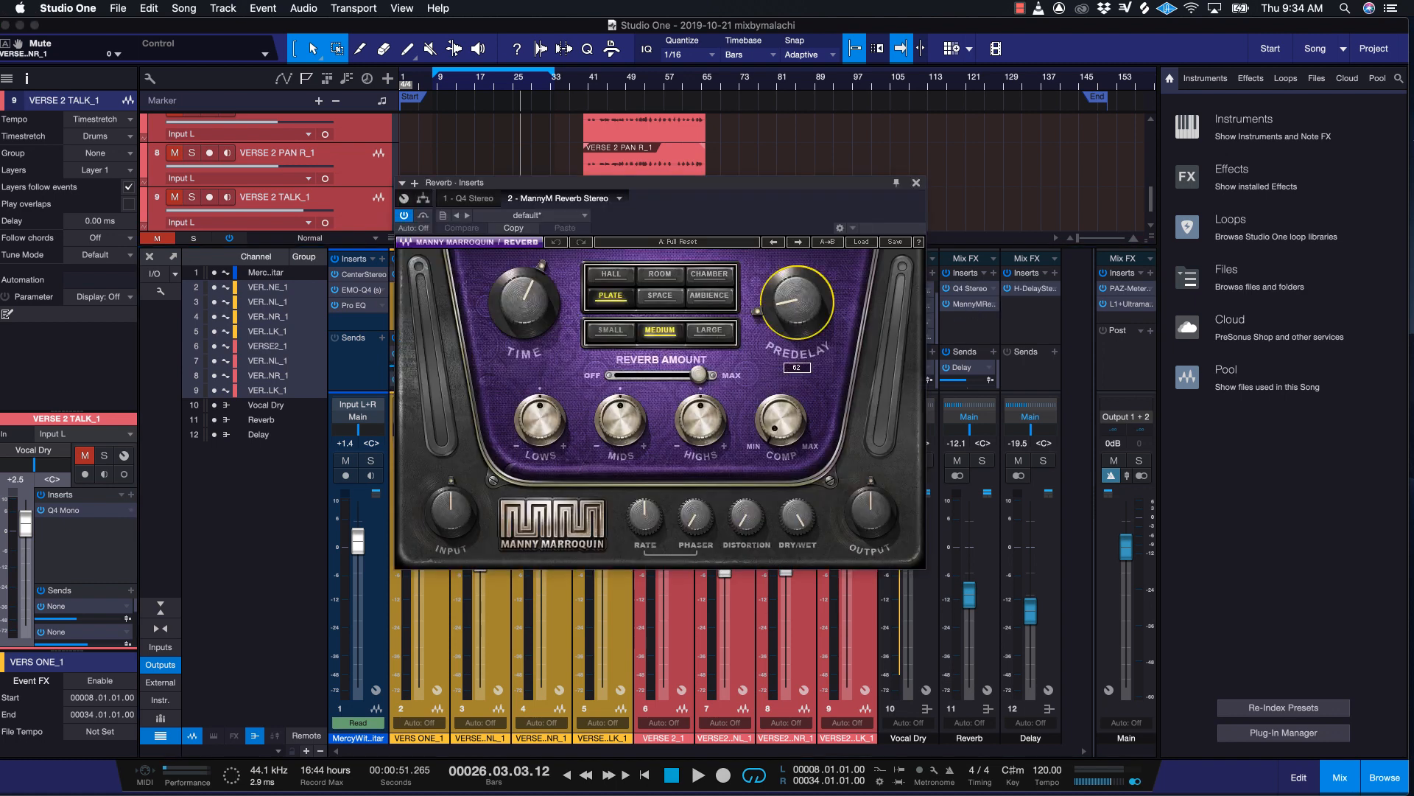
left_click(524, 302)
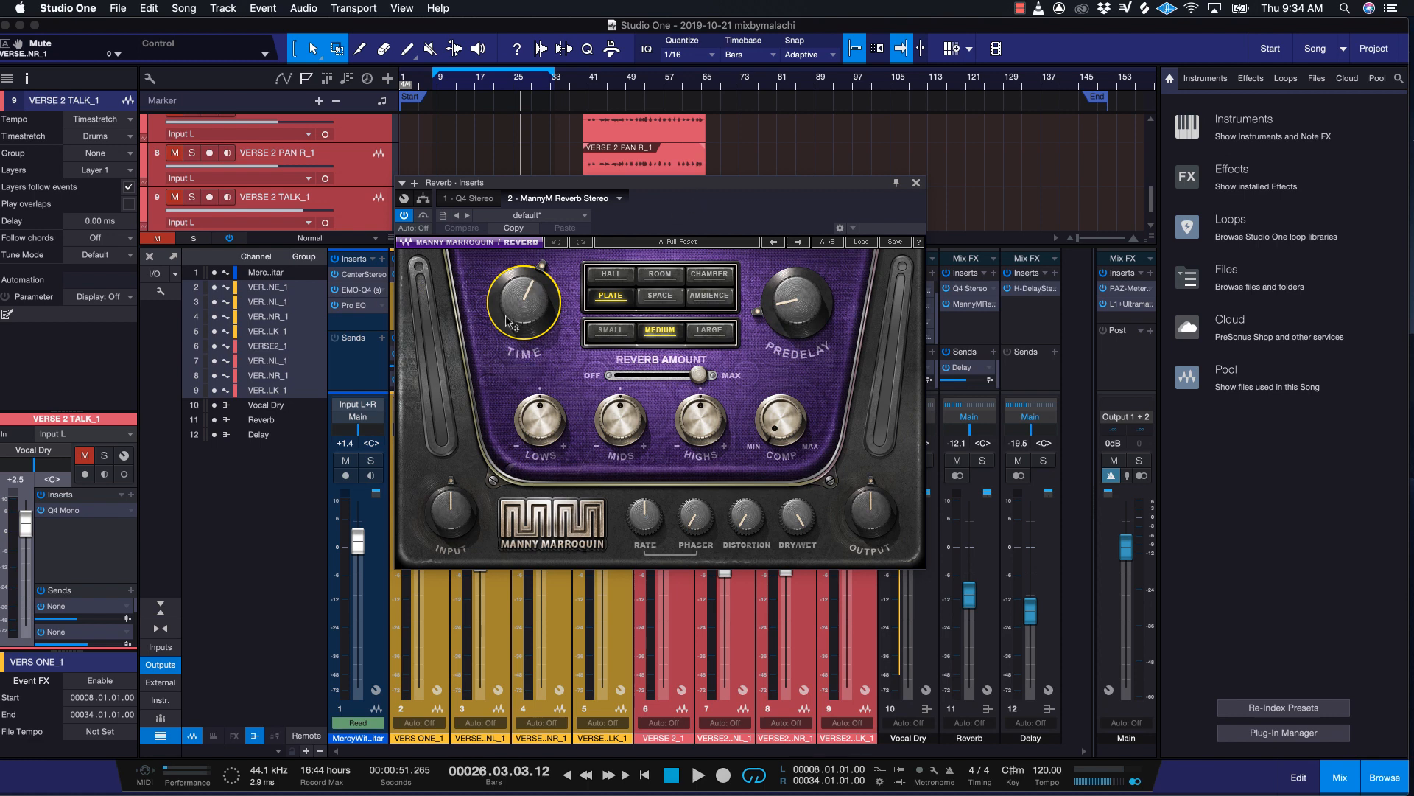
Move the MannyM Reverb window down, play the mix through the reverb, stop playback, and close the plug-in.
left_click_drag(712, 188, 780, 217)
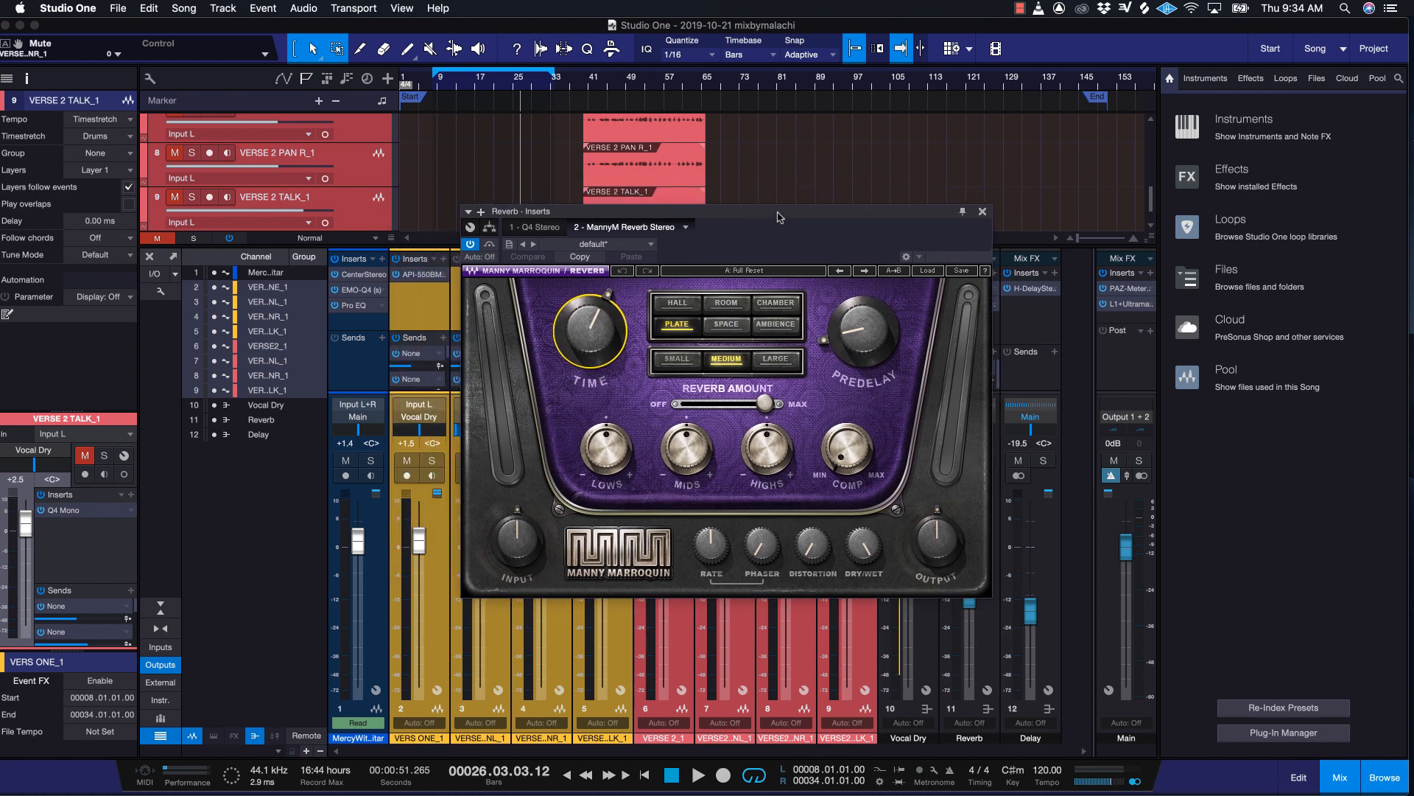
key("space")
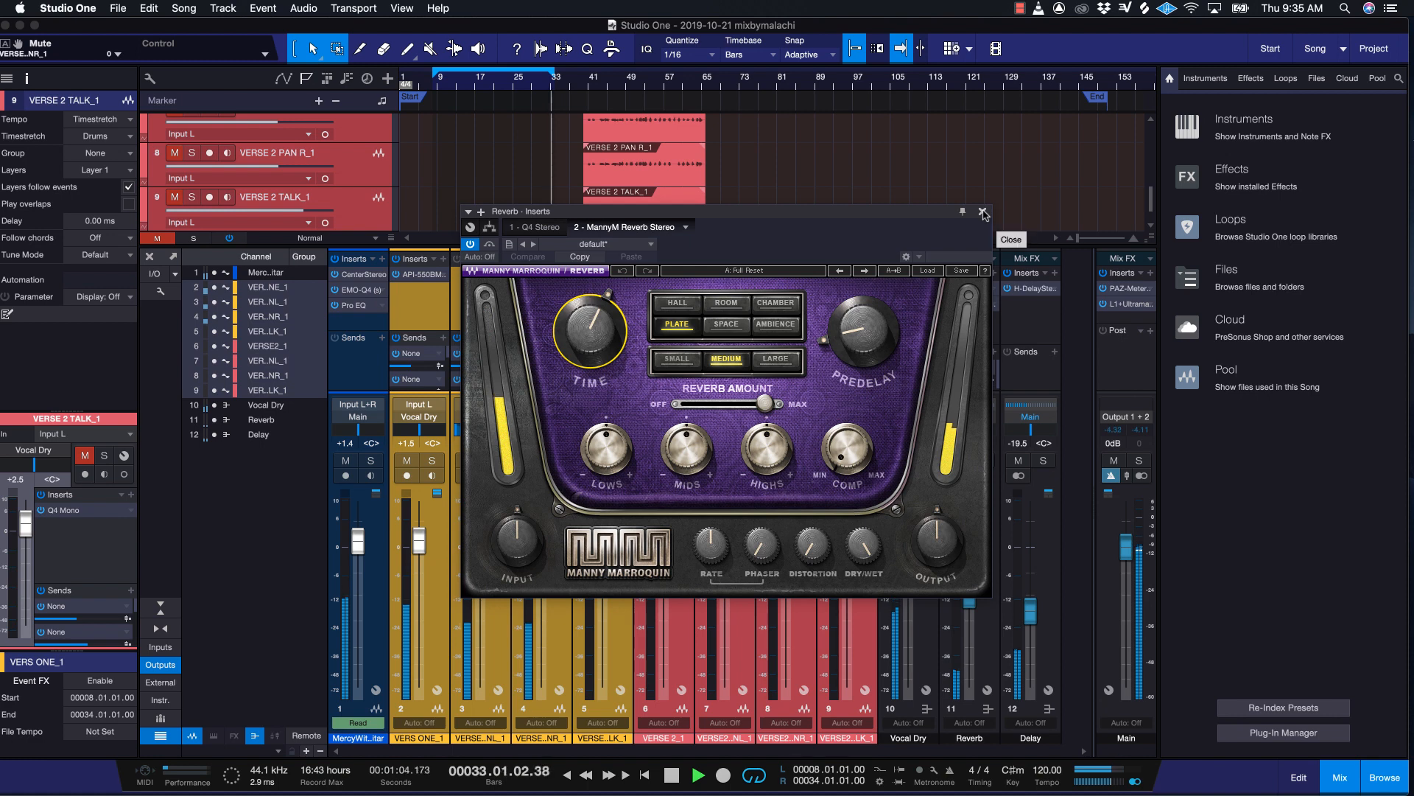
key("space")
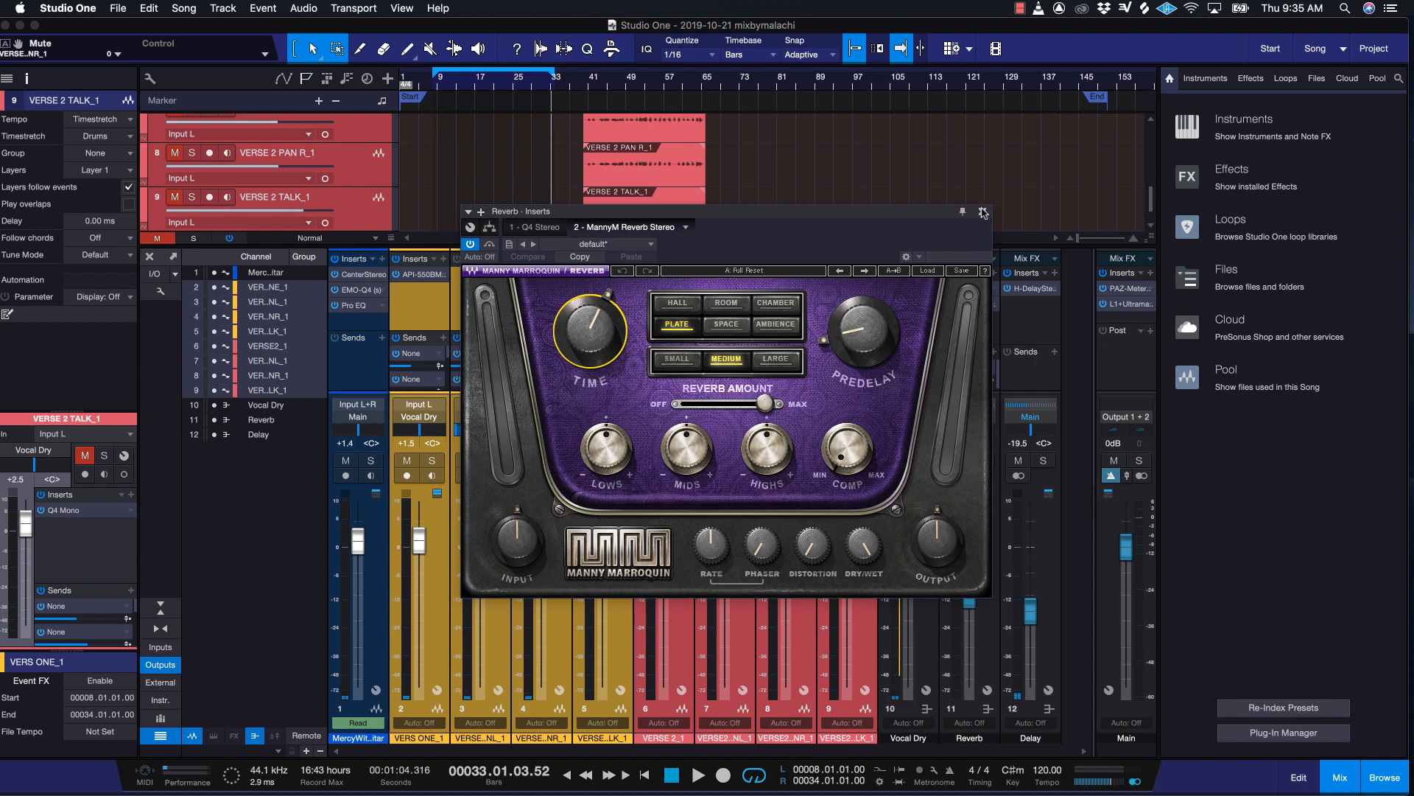
left_click(983, 213)
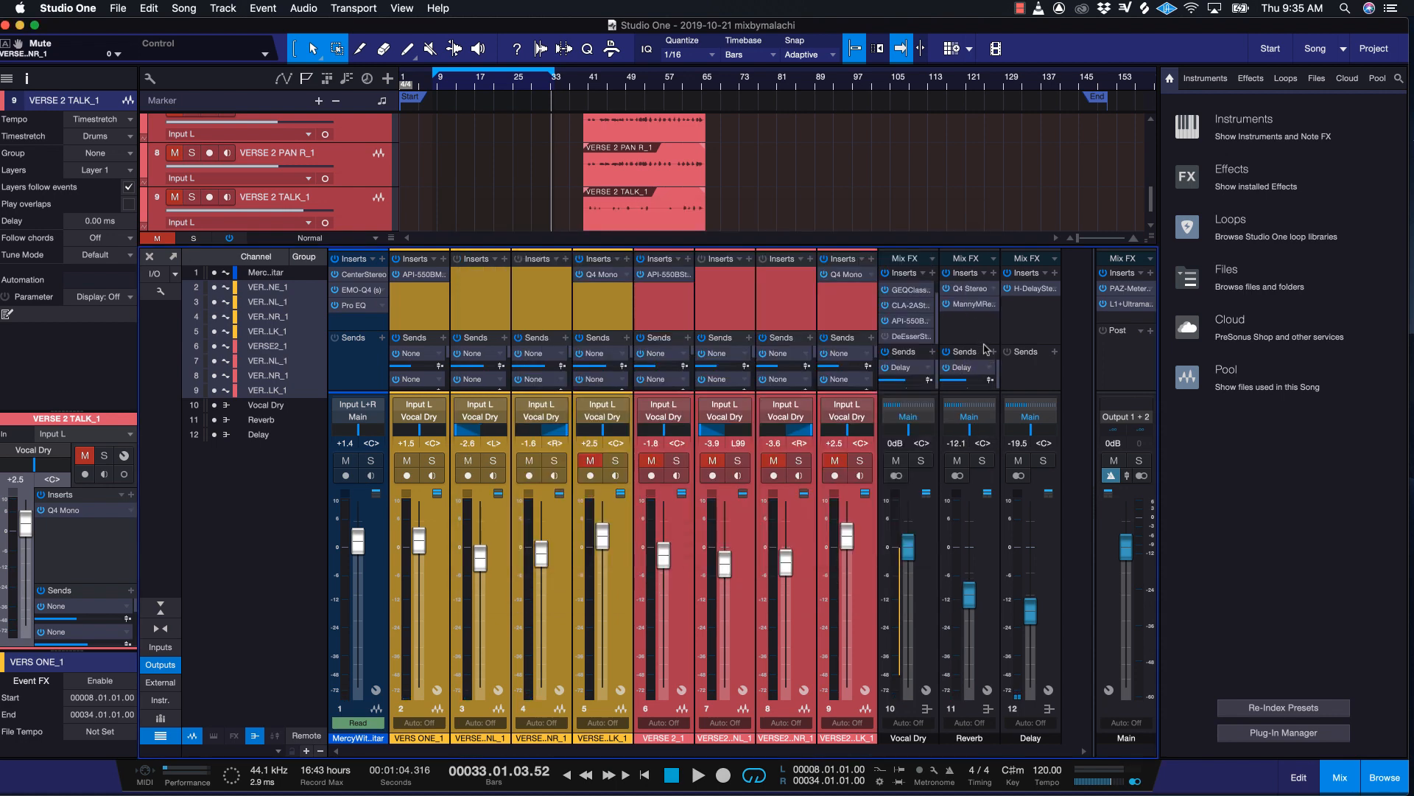
Open the Q4 Stereo equalizer on the Reverb bus, examine its low-cut curve, and close it.
left_click(969, 288)
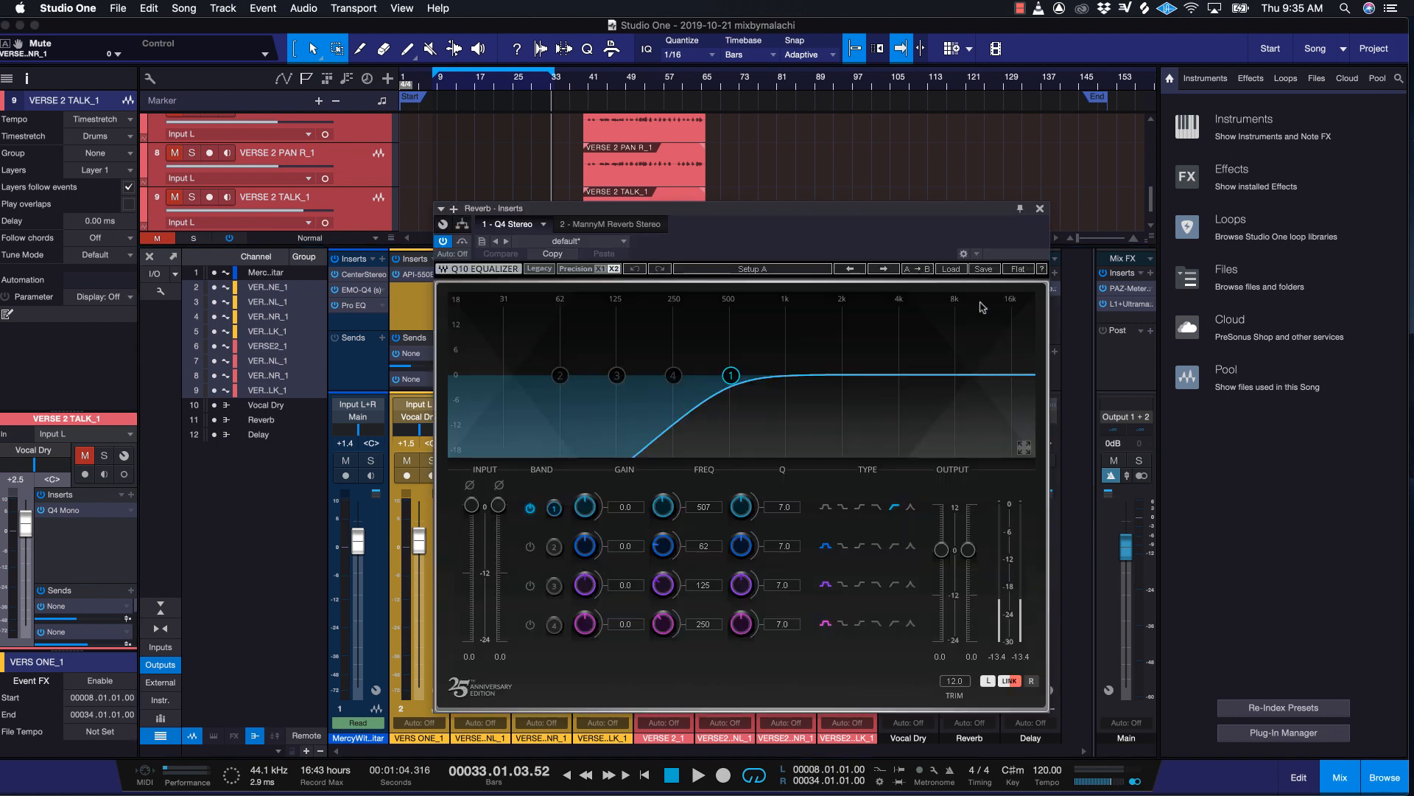
left_click_drag(748, 215, 793, 228)
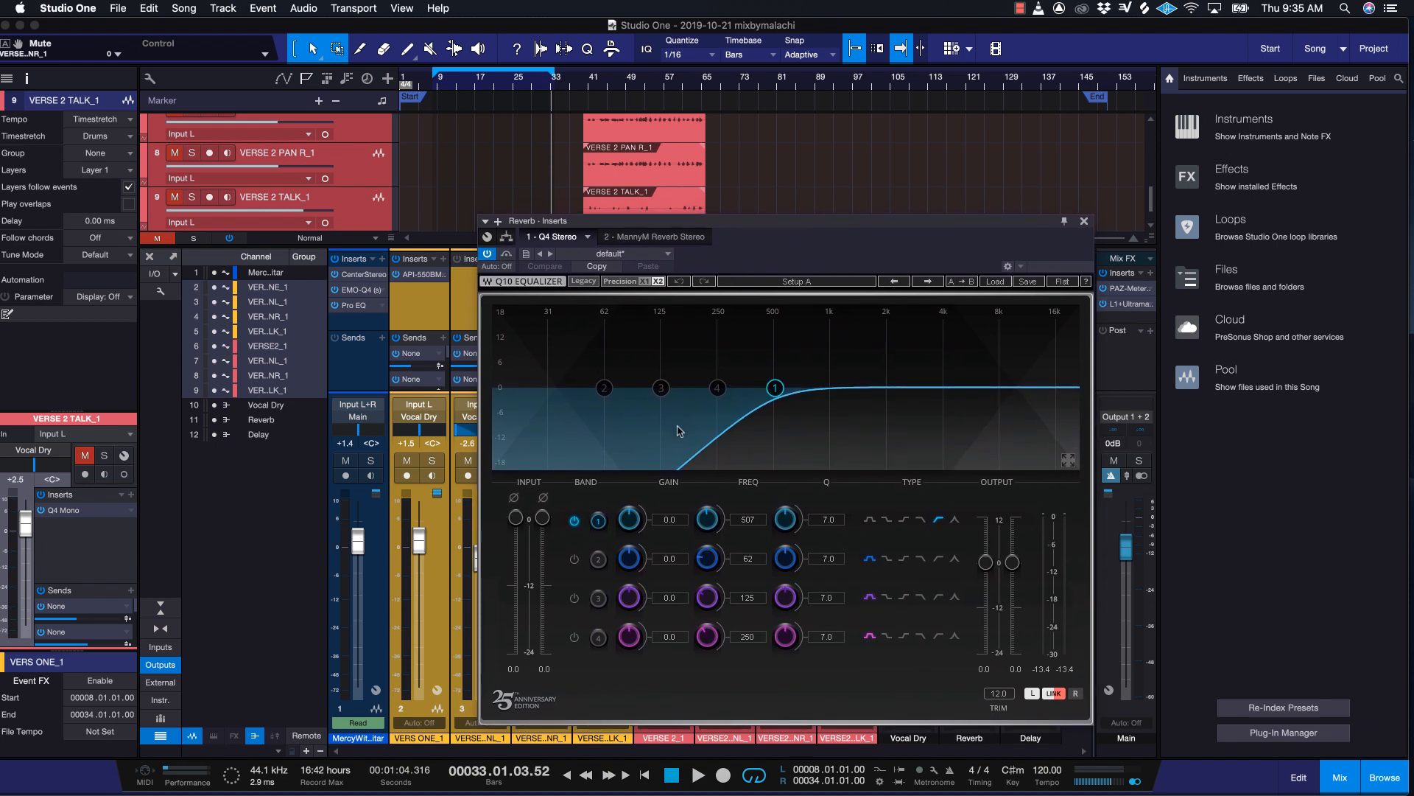
left_click(1084, 222)
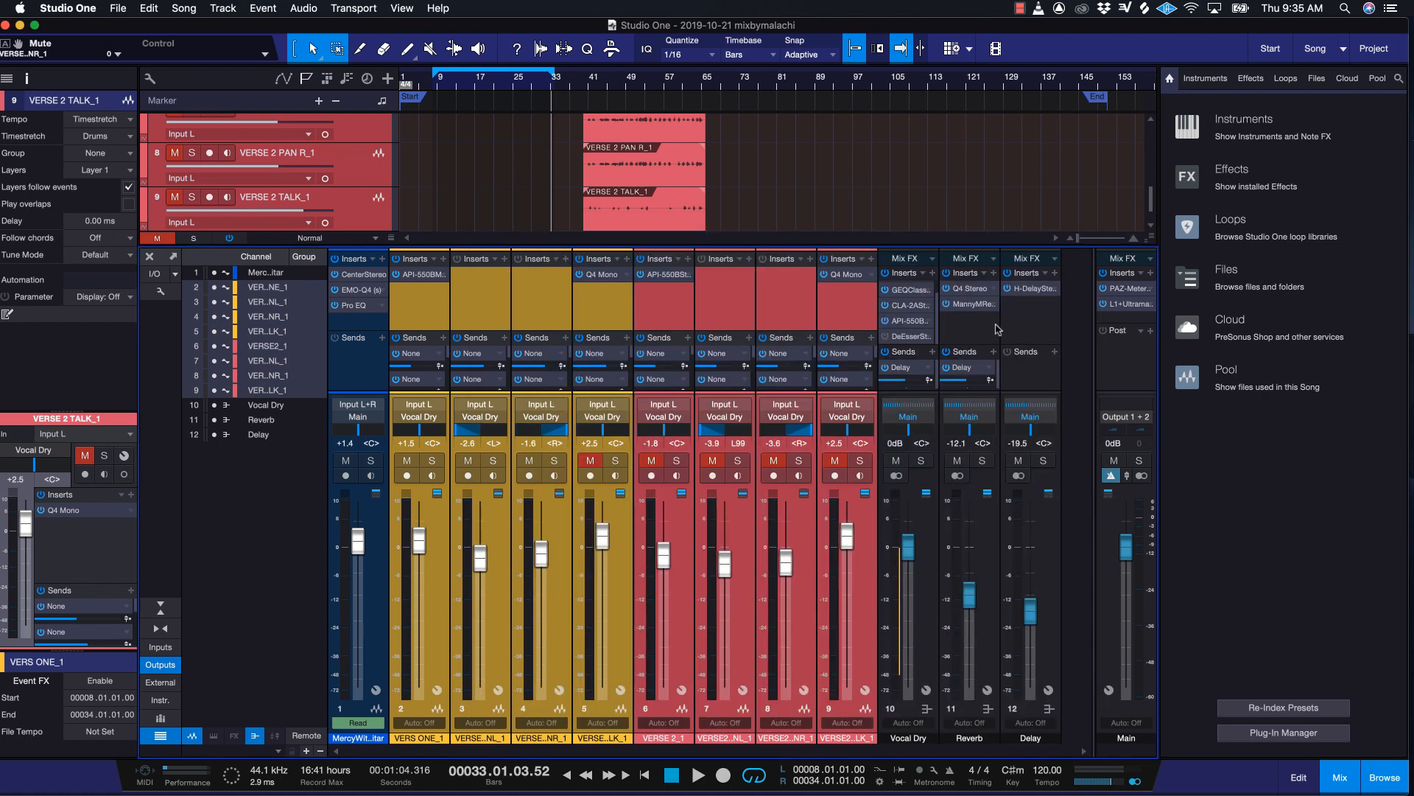
Open the H-Delay Stereo on the Delay bus, move its window down, and compare the delay time in MS and BPM modes.
left_click(1034, 289)
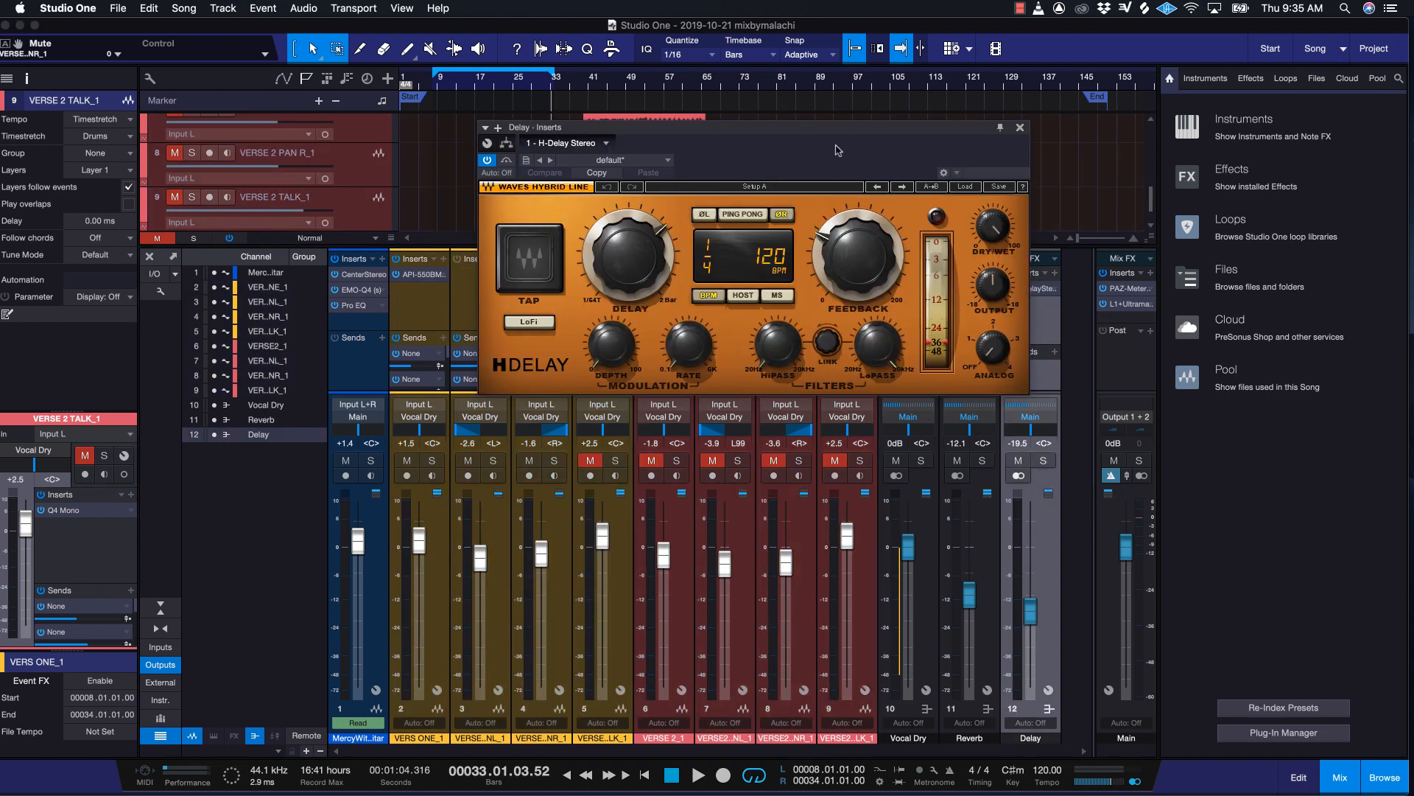
left_click_drag(836, 126, 899, 302)
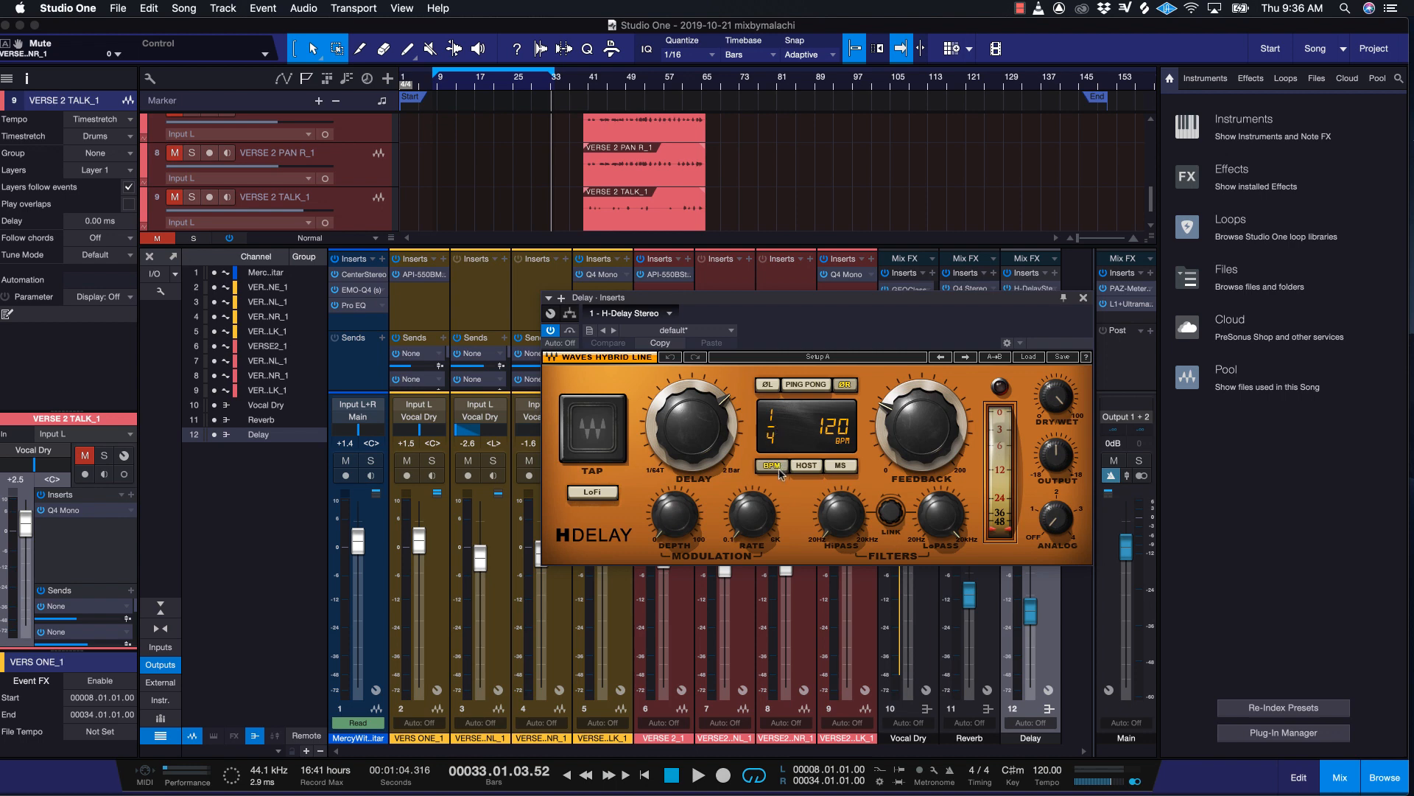
left_click(850, 467)
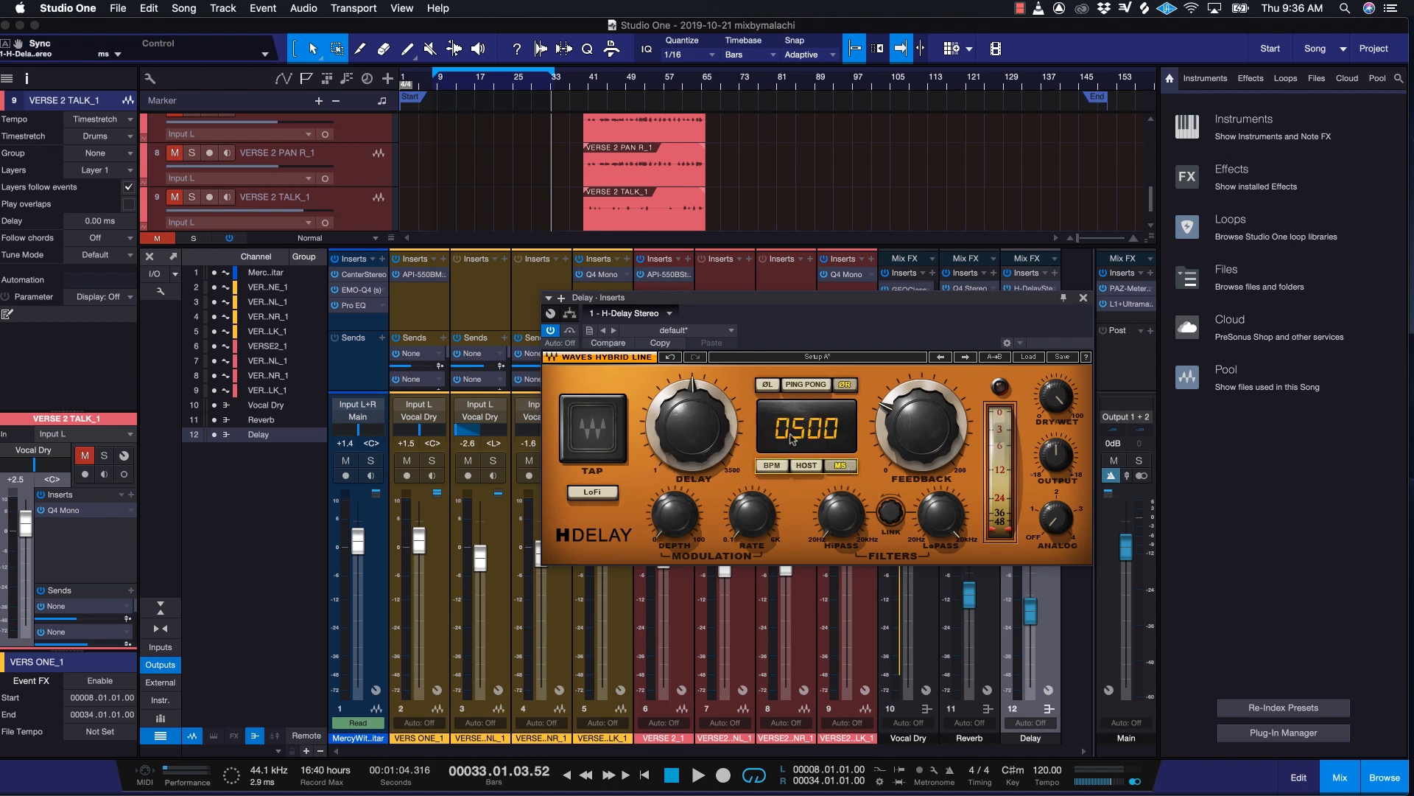
left_click(776, 468)
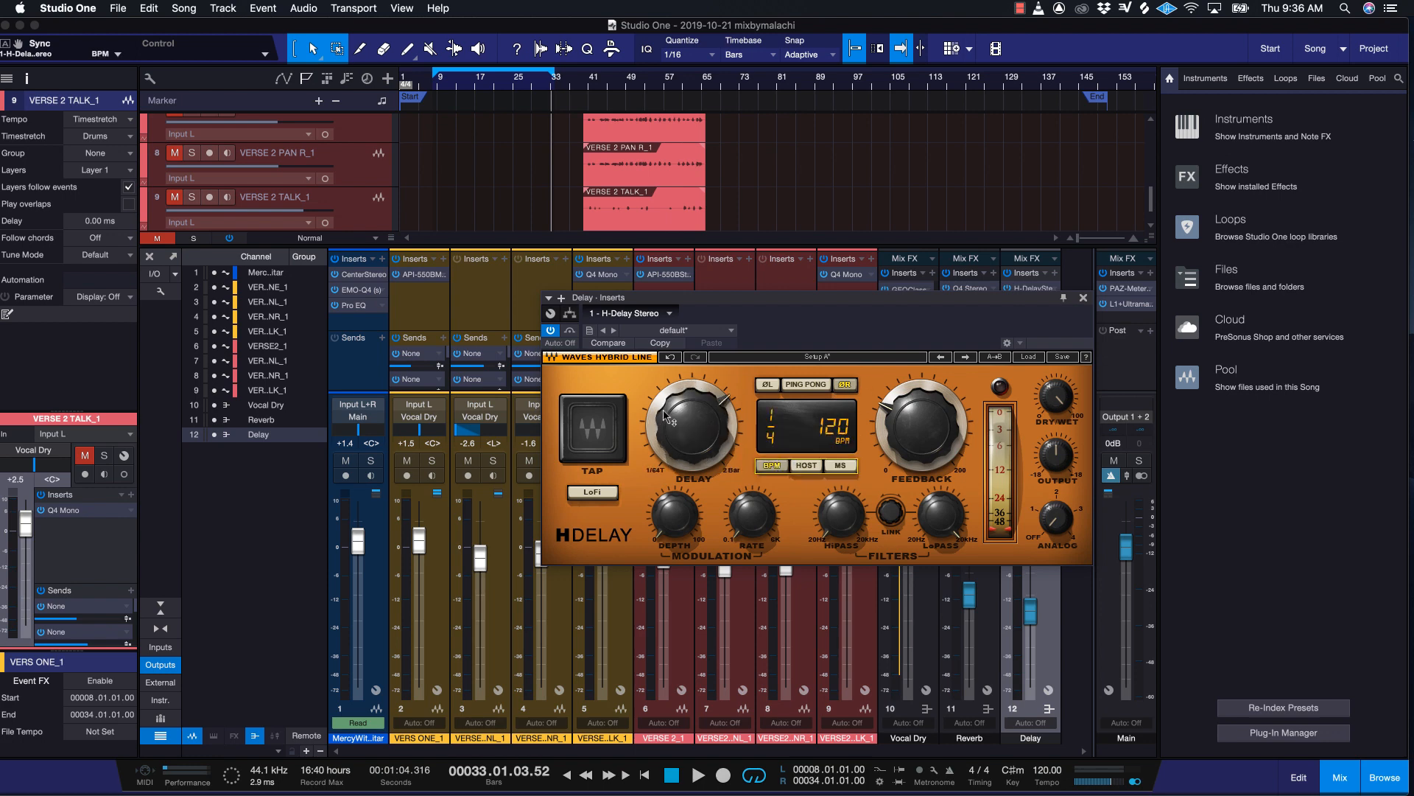
Set the H-Delay to a 1/32 note, switch it to MS mode, and lower the delay time to 60 ms.
left_click_drag(670, 418, 670, 482)
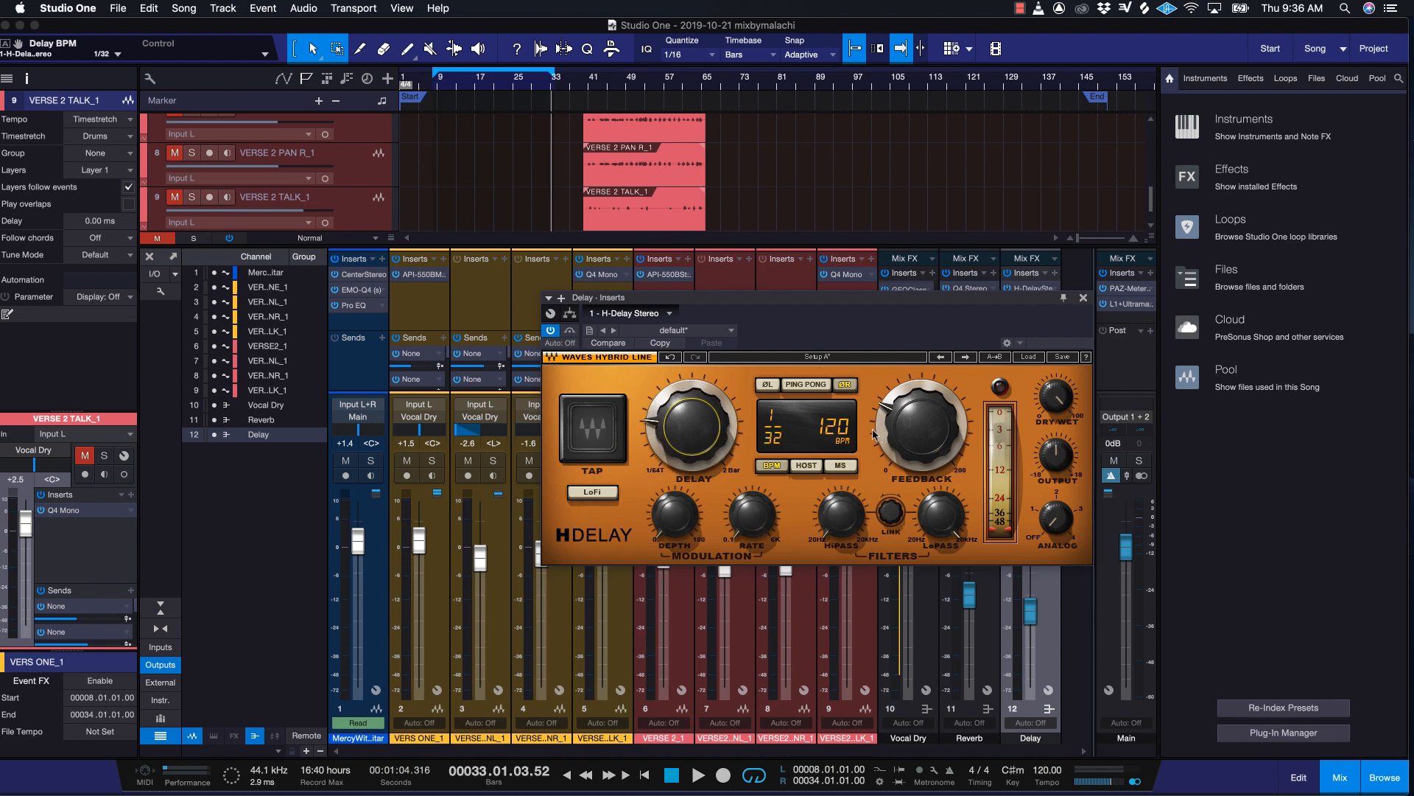
left_click(840, 466)
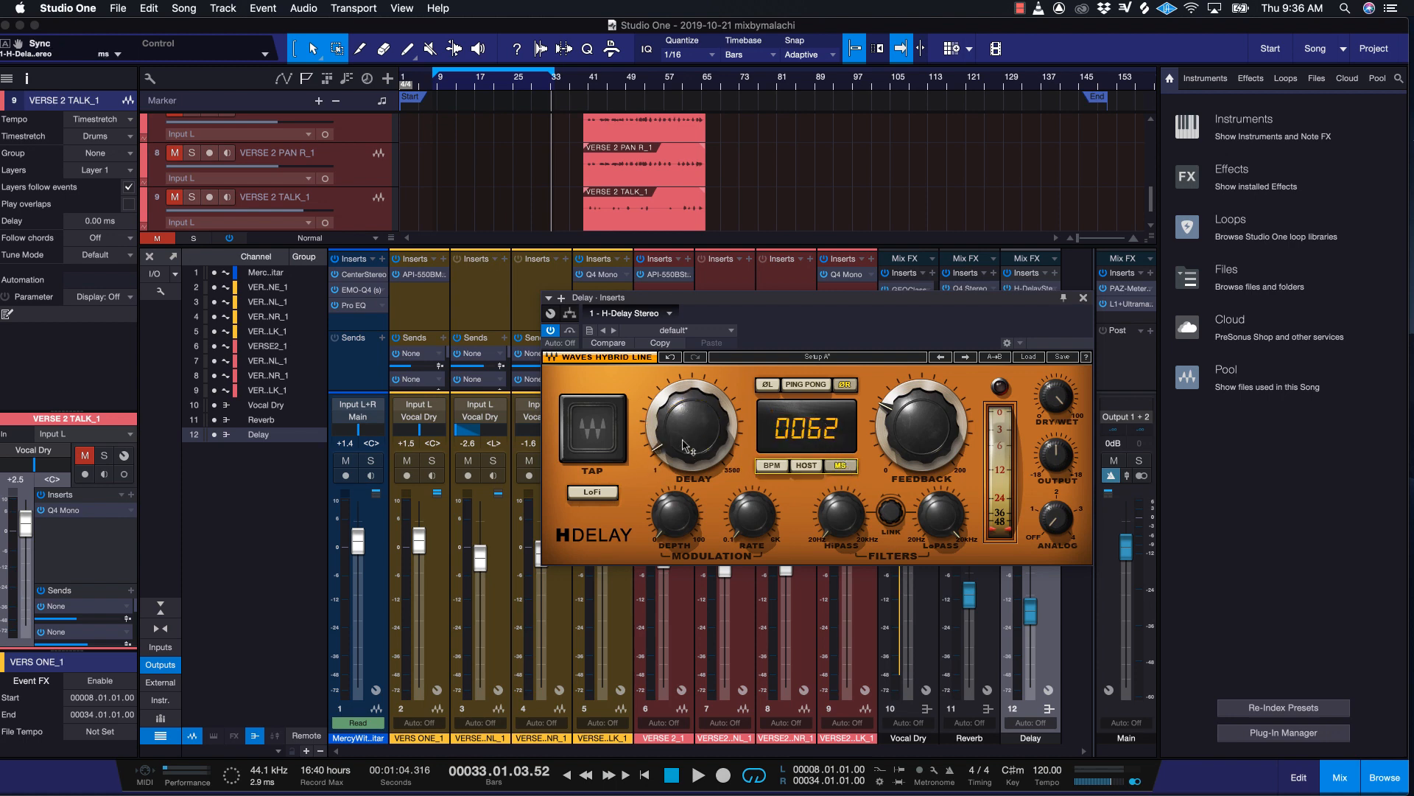
mouse_move(691, 426)
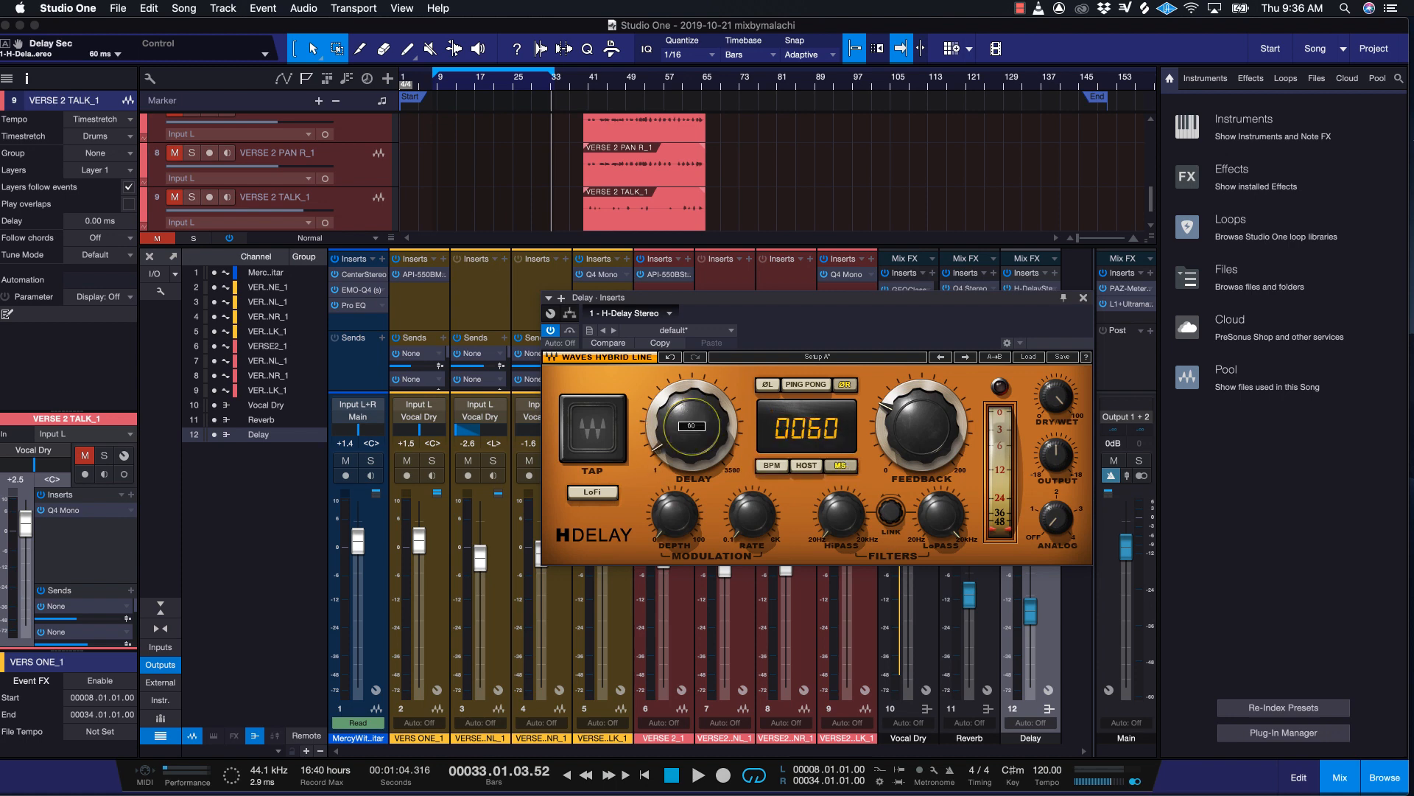
left_click_drag(691, 426, 691, 424)
Compare the H-Delay's BPM and MS modes, leave it in BPM mode at a 1/4 note, and close the plug-in.
left_click(772, 465)
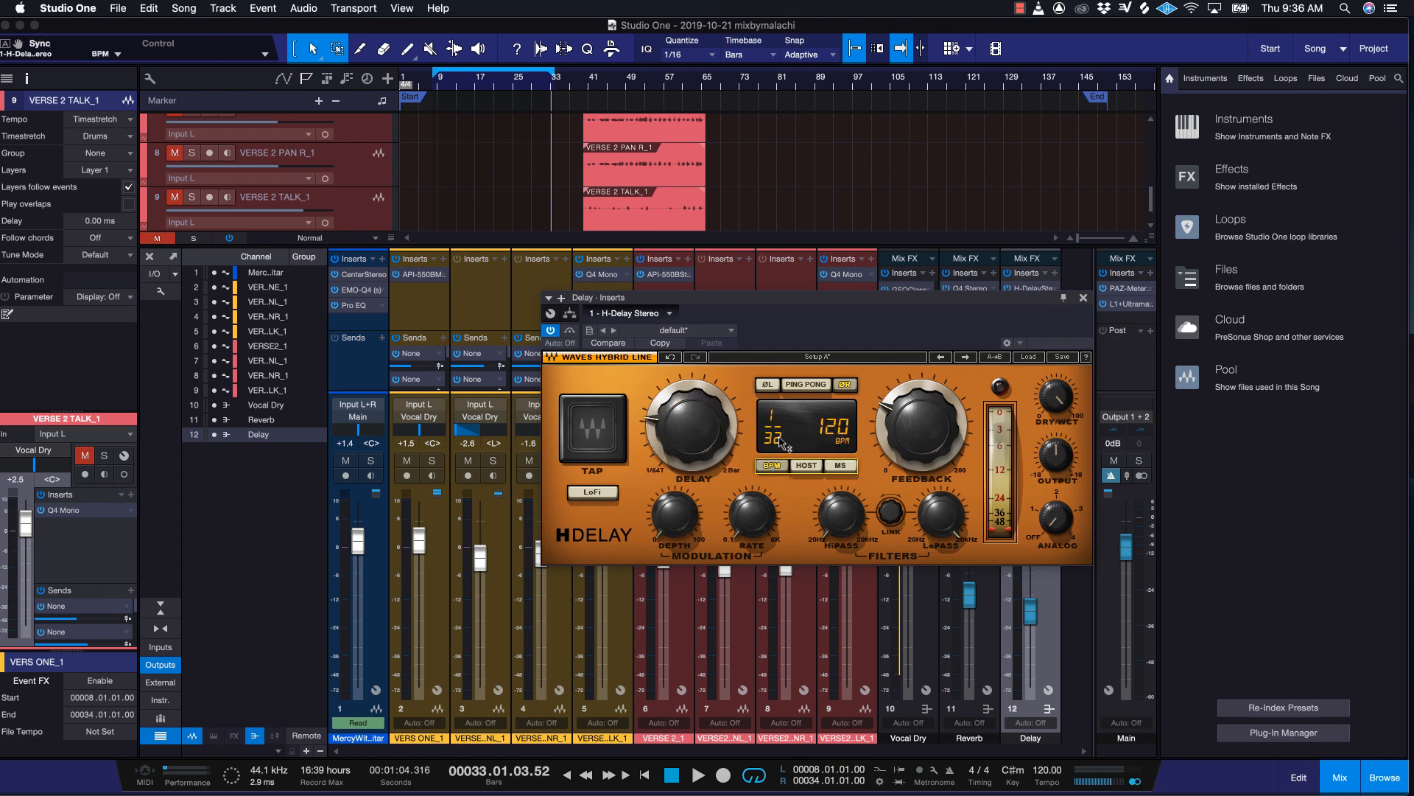
left_click(847, 467)
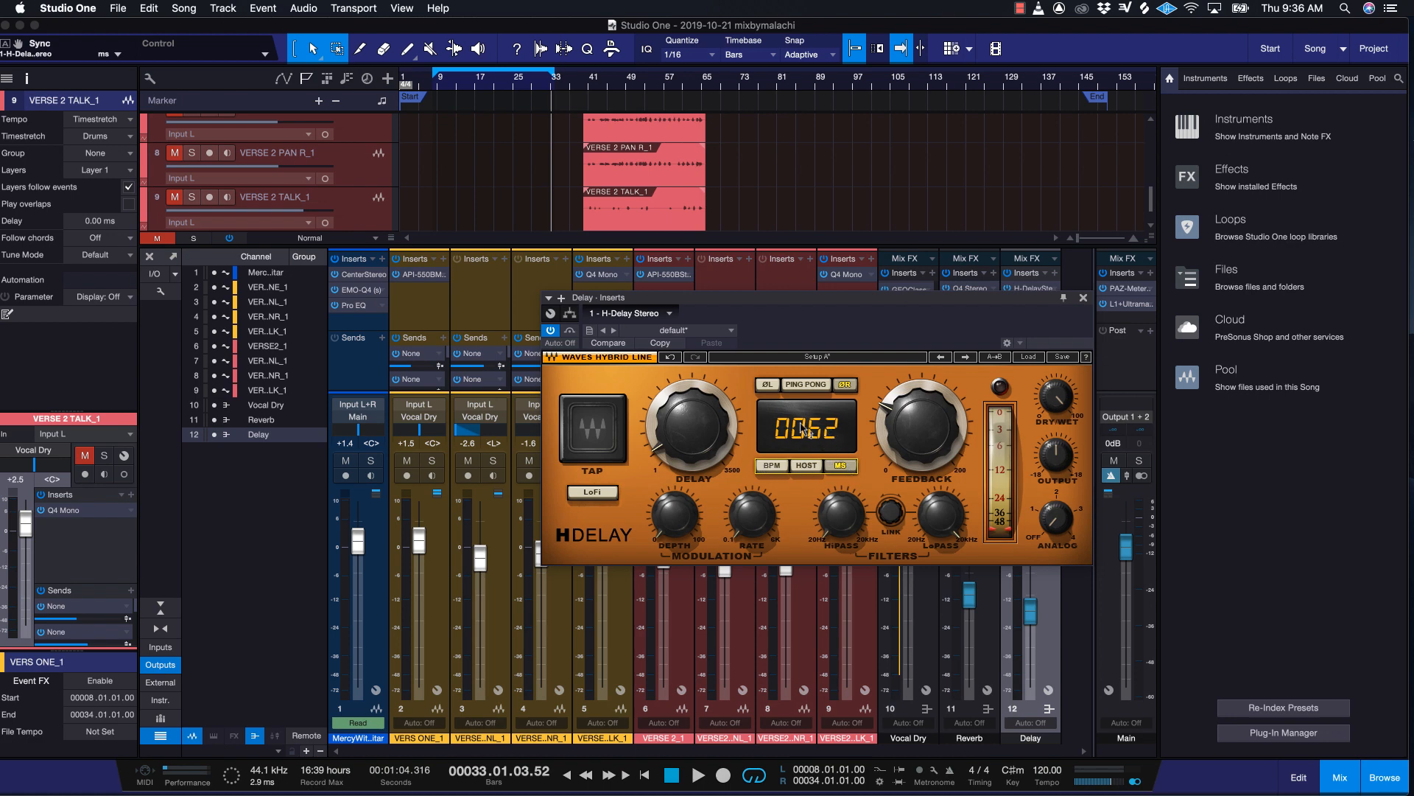
left_click(772, 466)
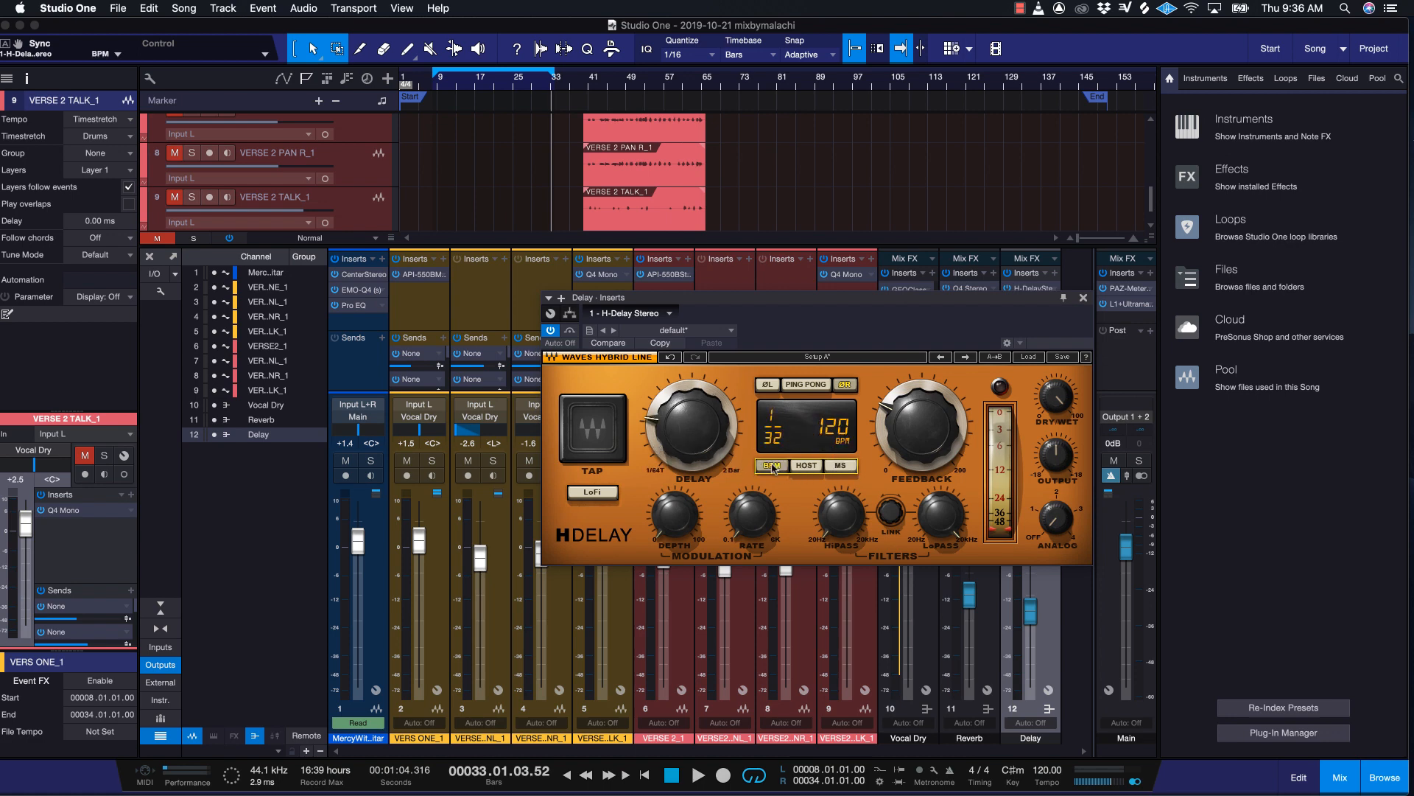
mouse_move(692, 426)
left_mouse_down()
mouse_move(692, 393)
mouse_move(673, 435)
left_mouse_up()
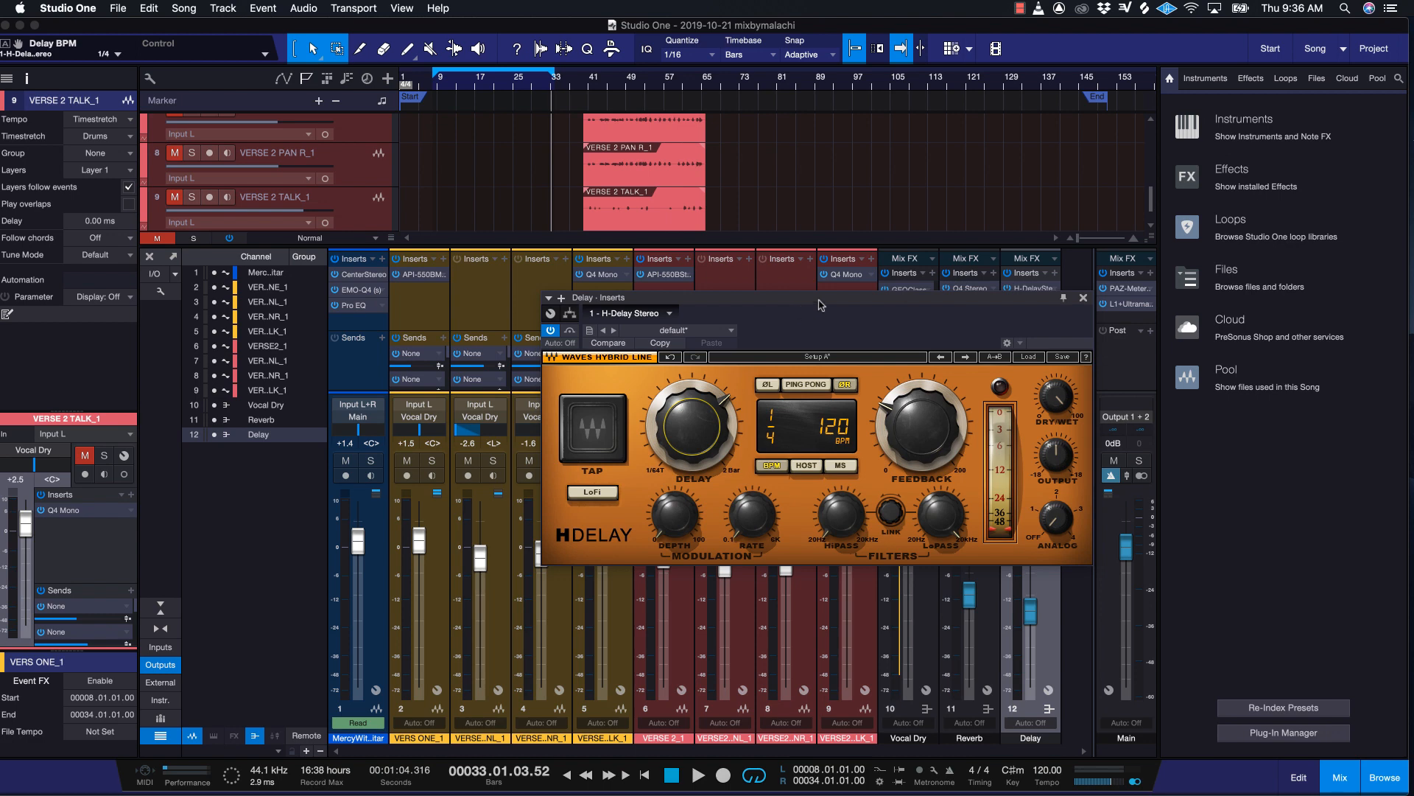
left_click_drag(820, 302, 802, 328)
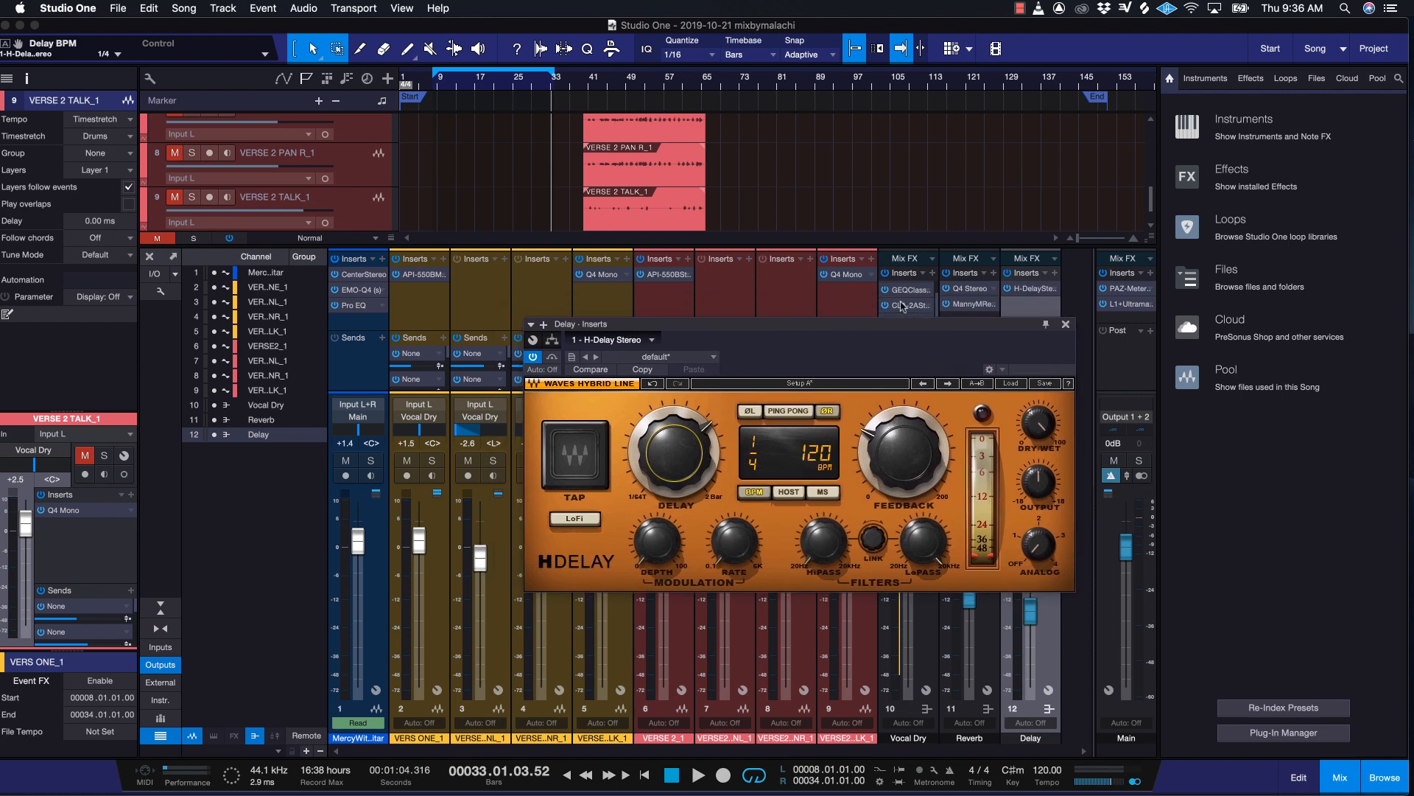
left_click(1066, 325)
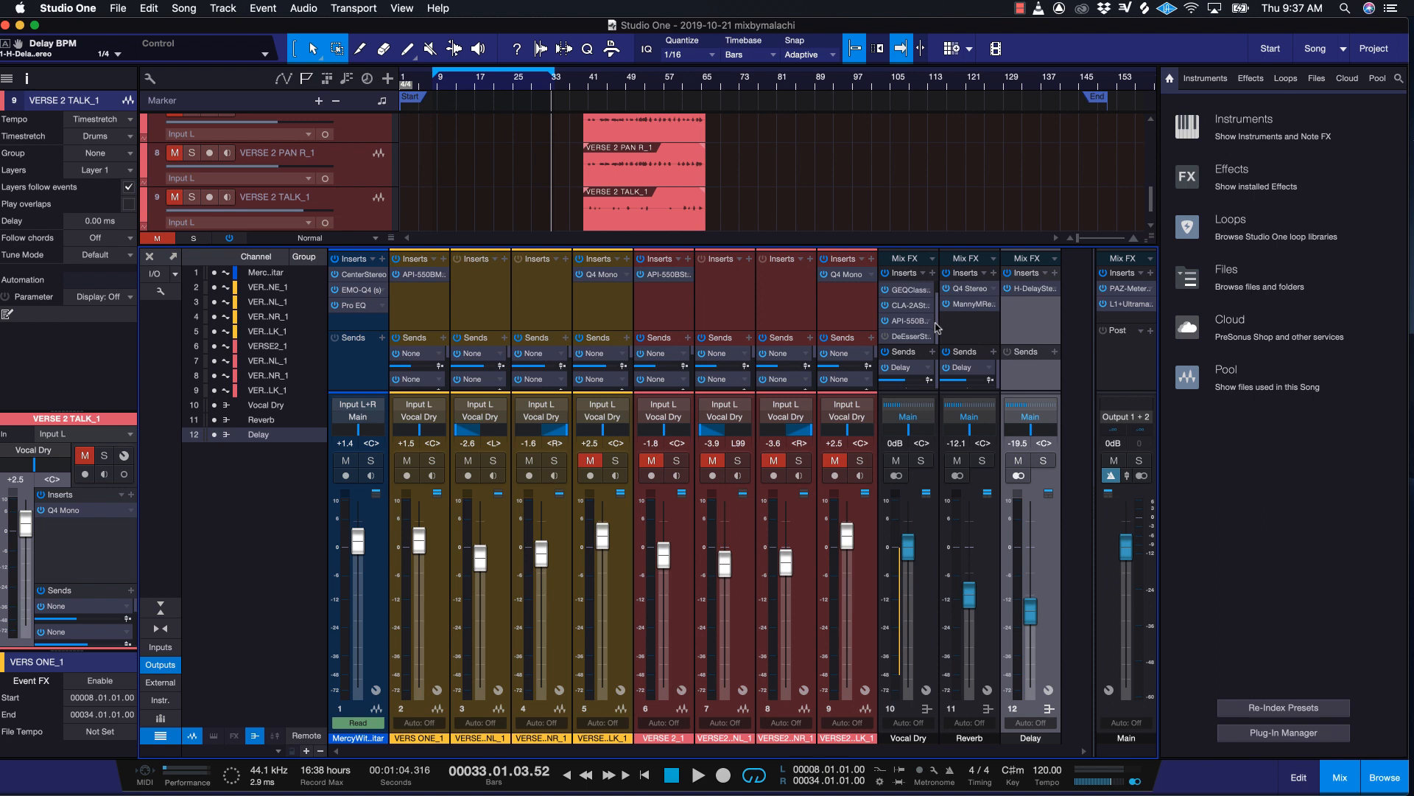
Open the DeEsser Stereo on the Vocal Dry bus to examine its settings.
scroll(937, 323, "up", 1)
scroll(937, 321, "down", 1)
left_click(908, 338)
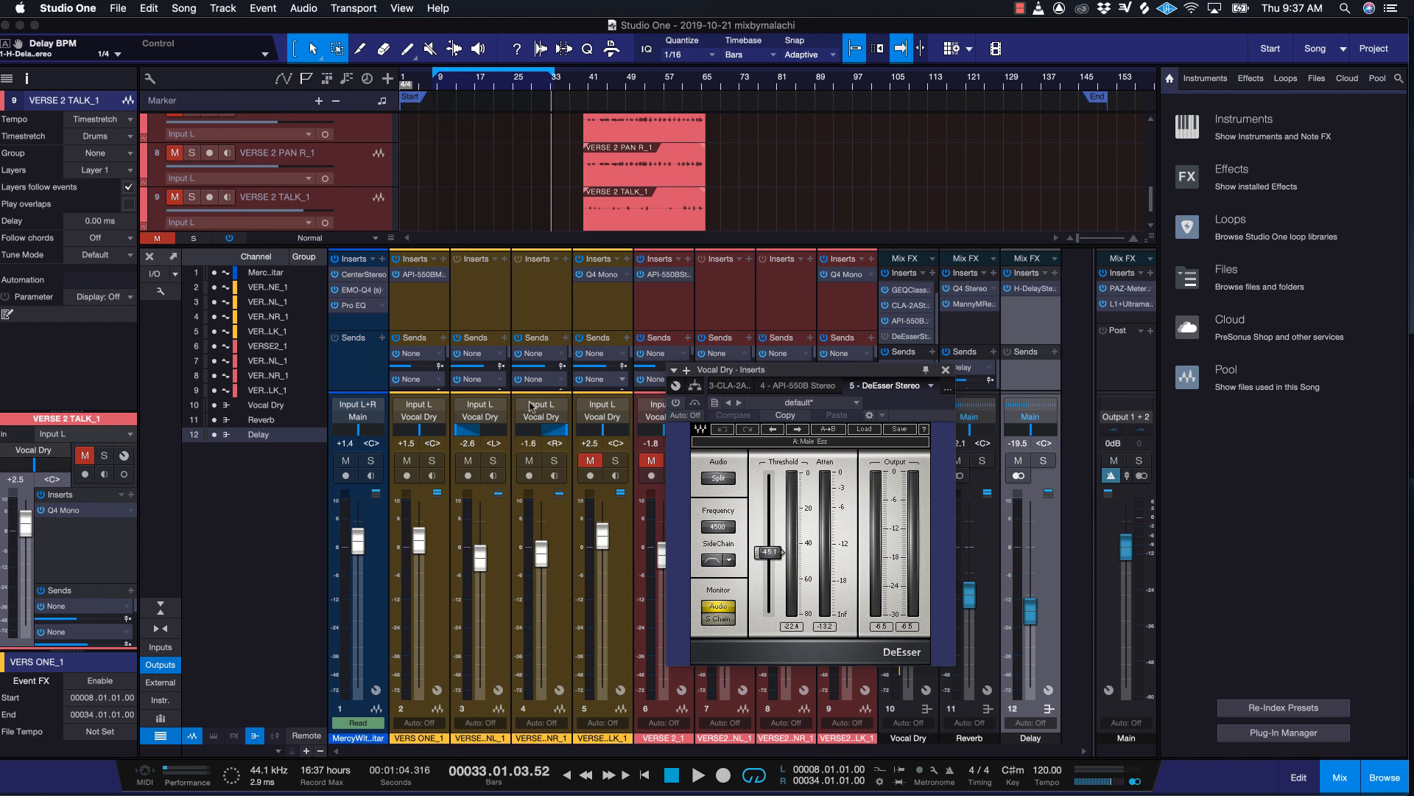
Switch on the DeEsser on the Vocal Dry bus and set its threshold to -44.1 dB while the mix plays.
key("space")
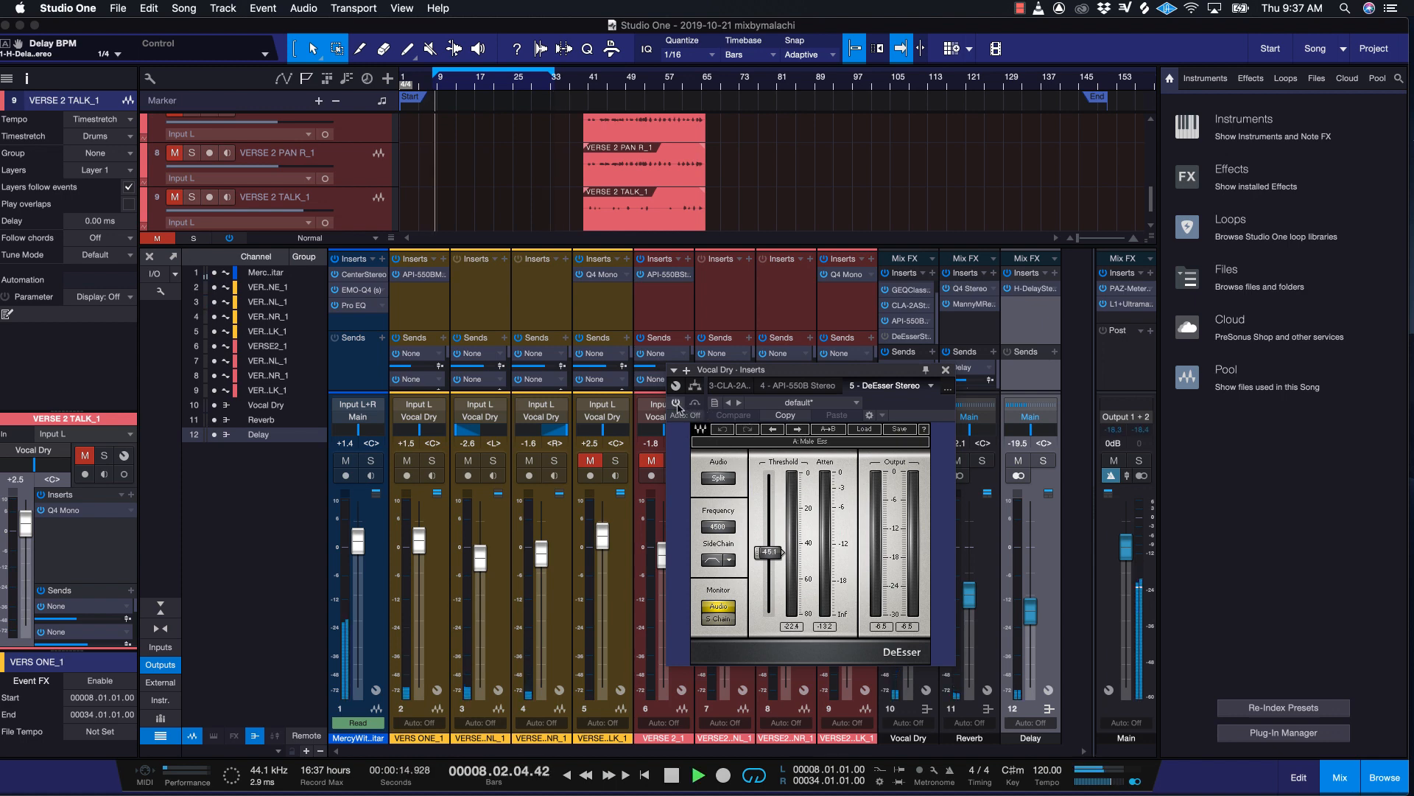
left_click(676, 403)
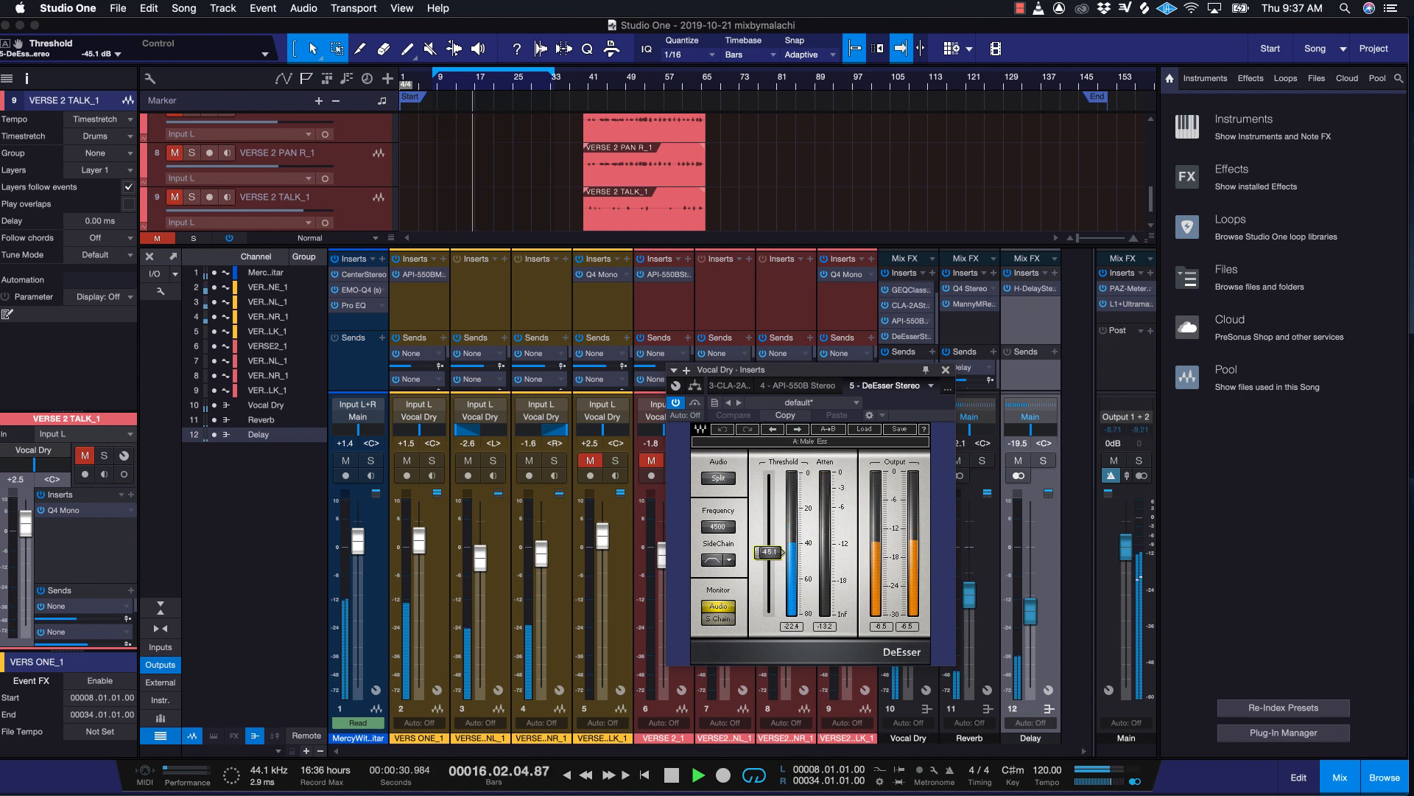
left_click_drag(772, 558, 782, 549)
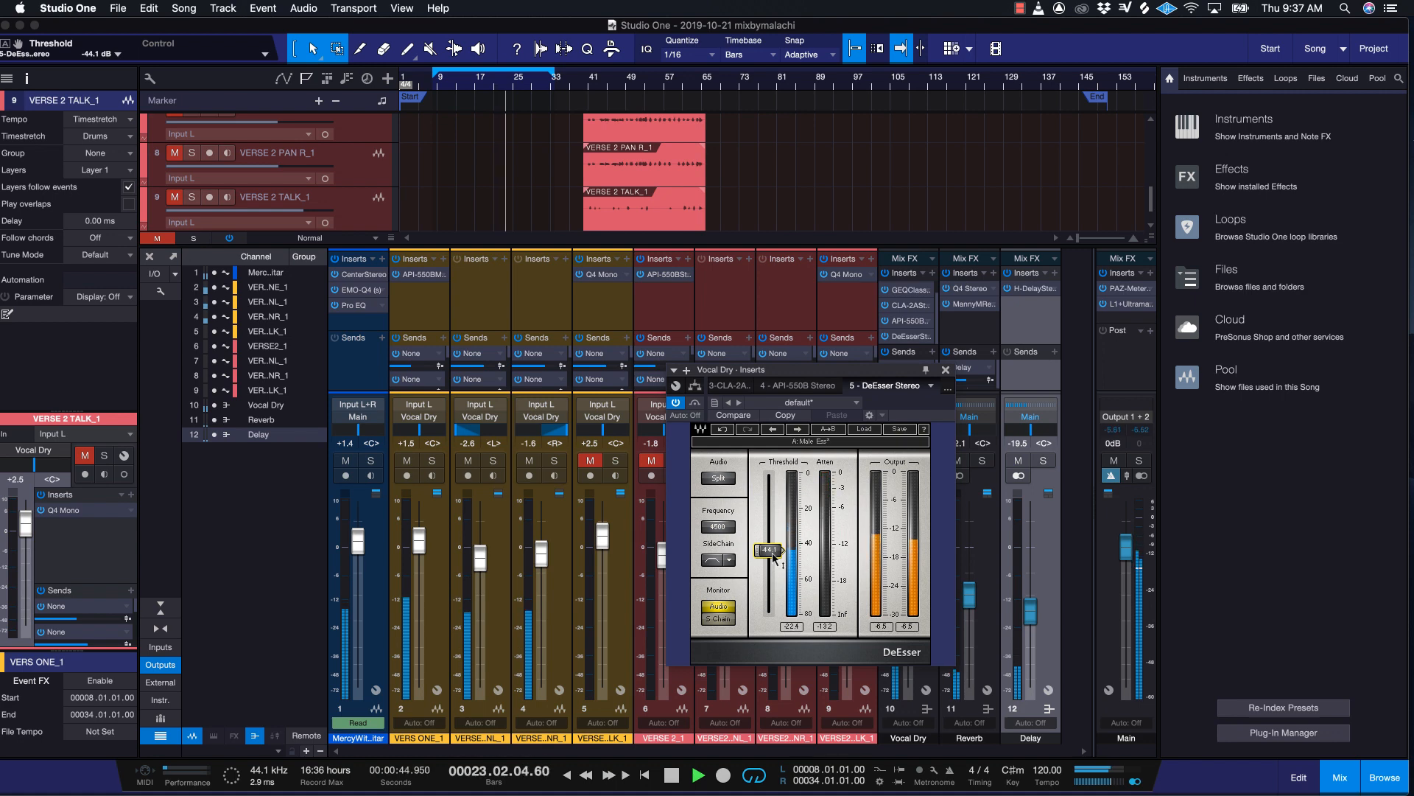
key("space")
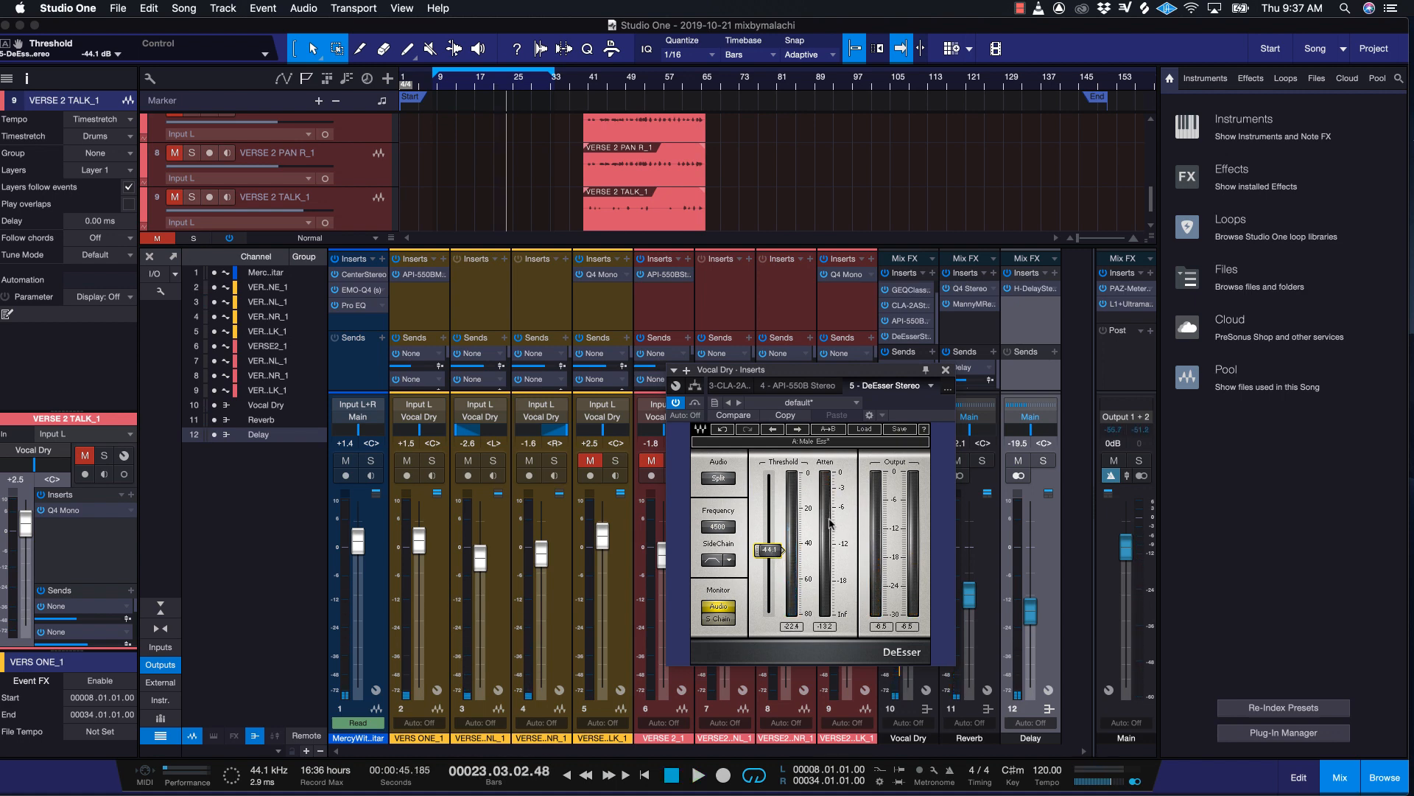
Look through the DeEsser's factory presets, then move the plug-in window down and close it.
left_click(865, 430)
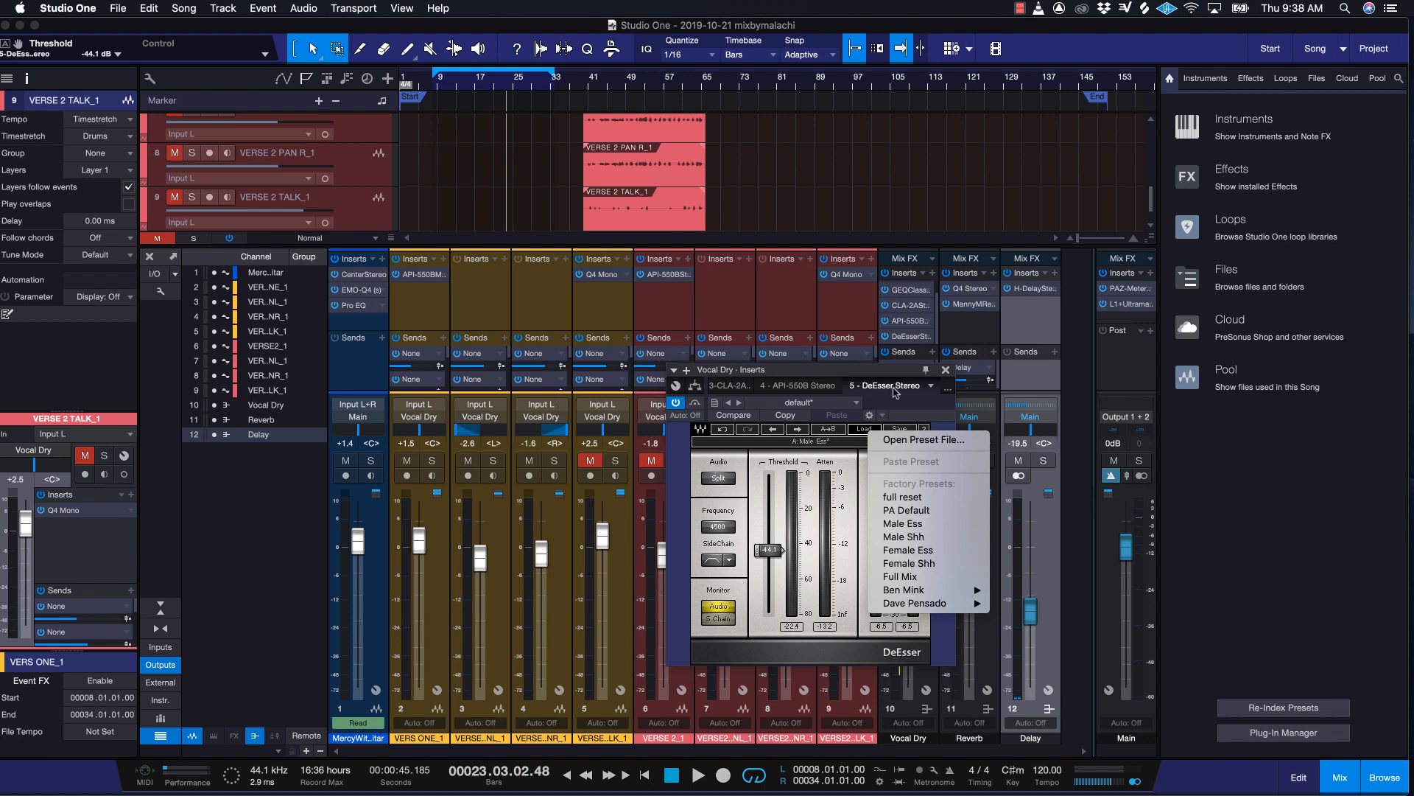
left_click(926, 525)
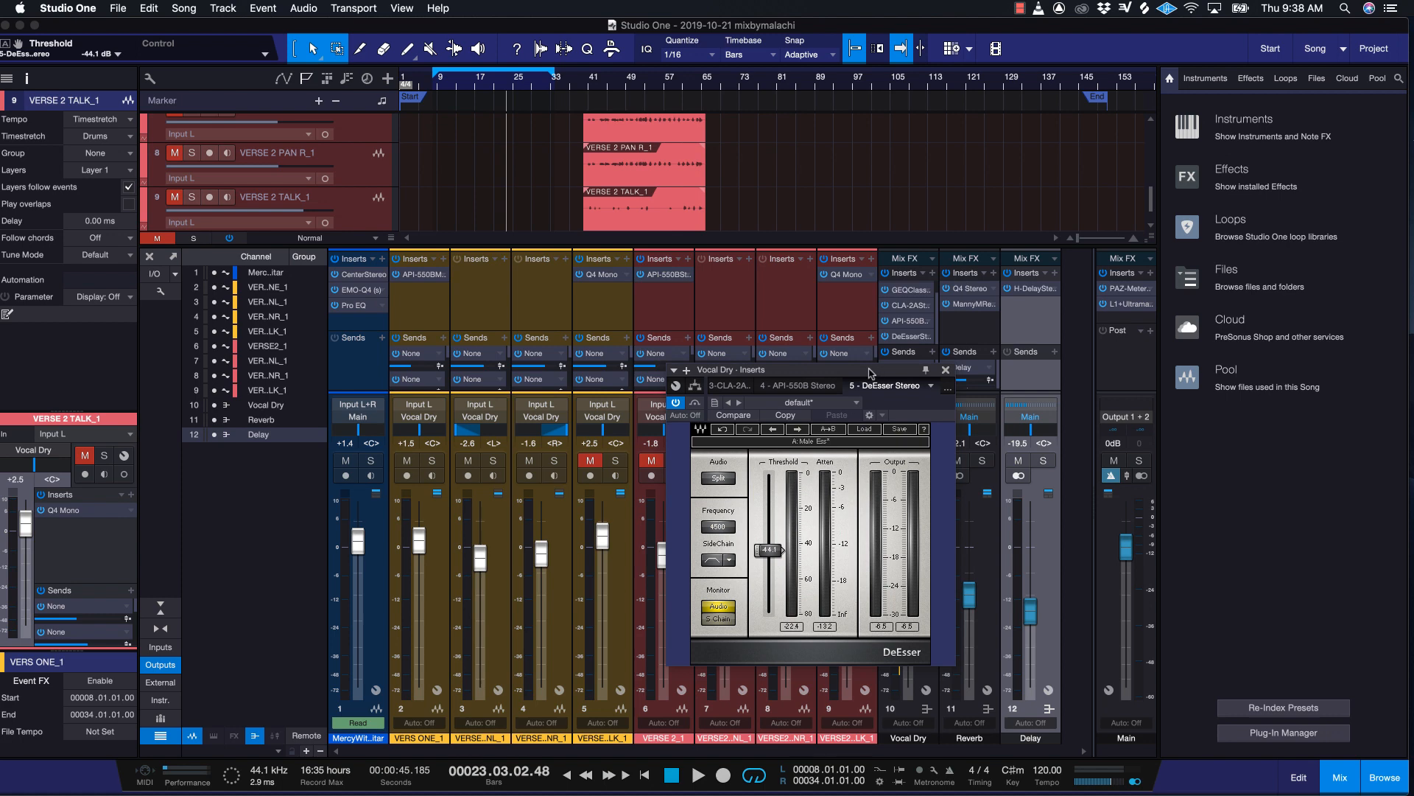
left_click_drag(870, 372, 903, 420)
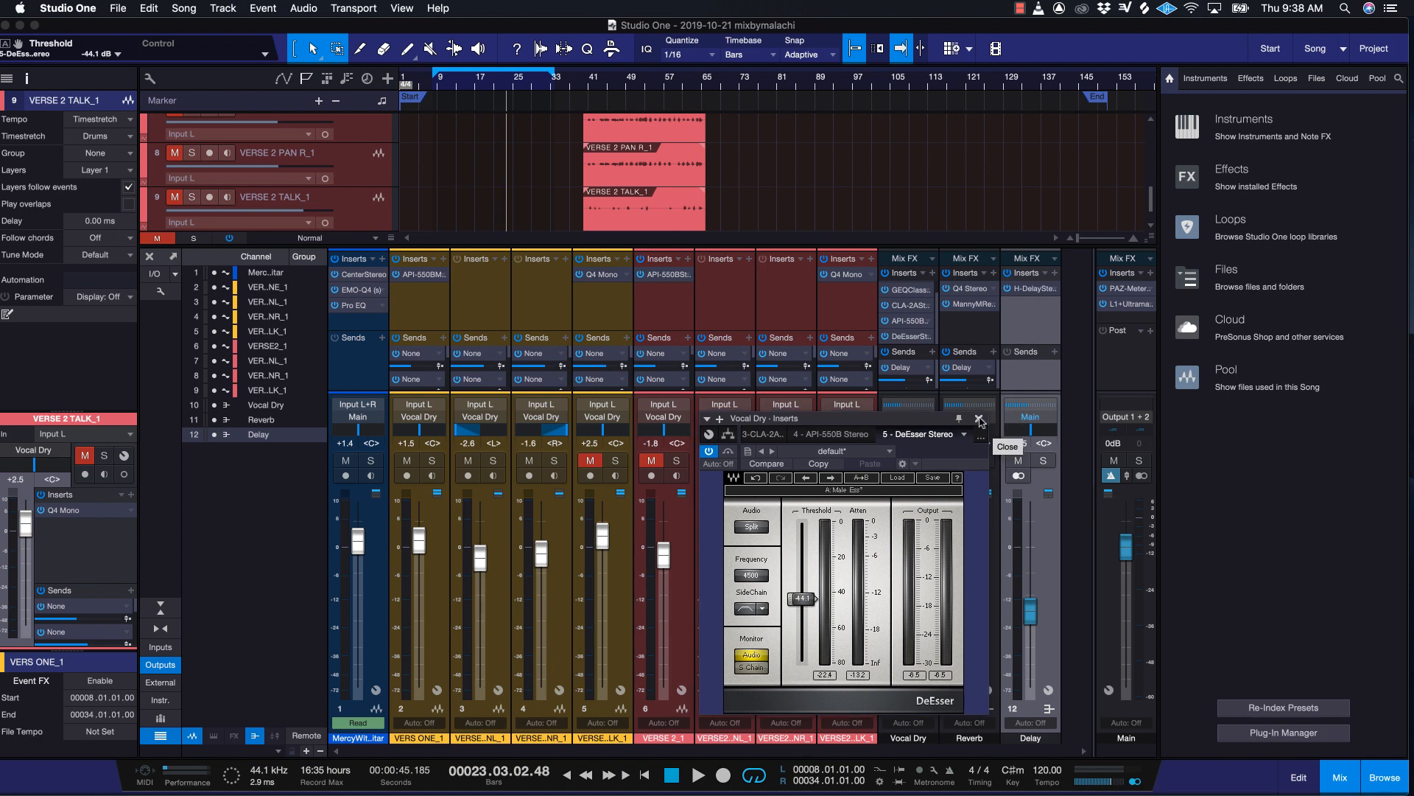
left_click(980, 419)
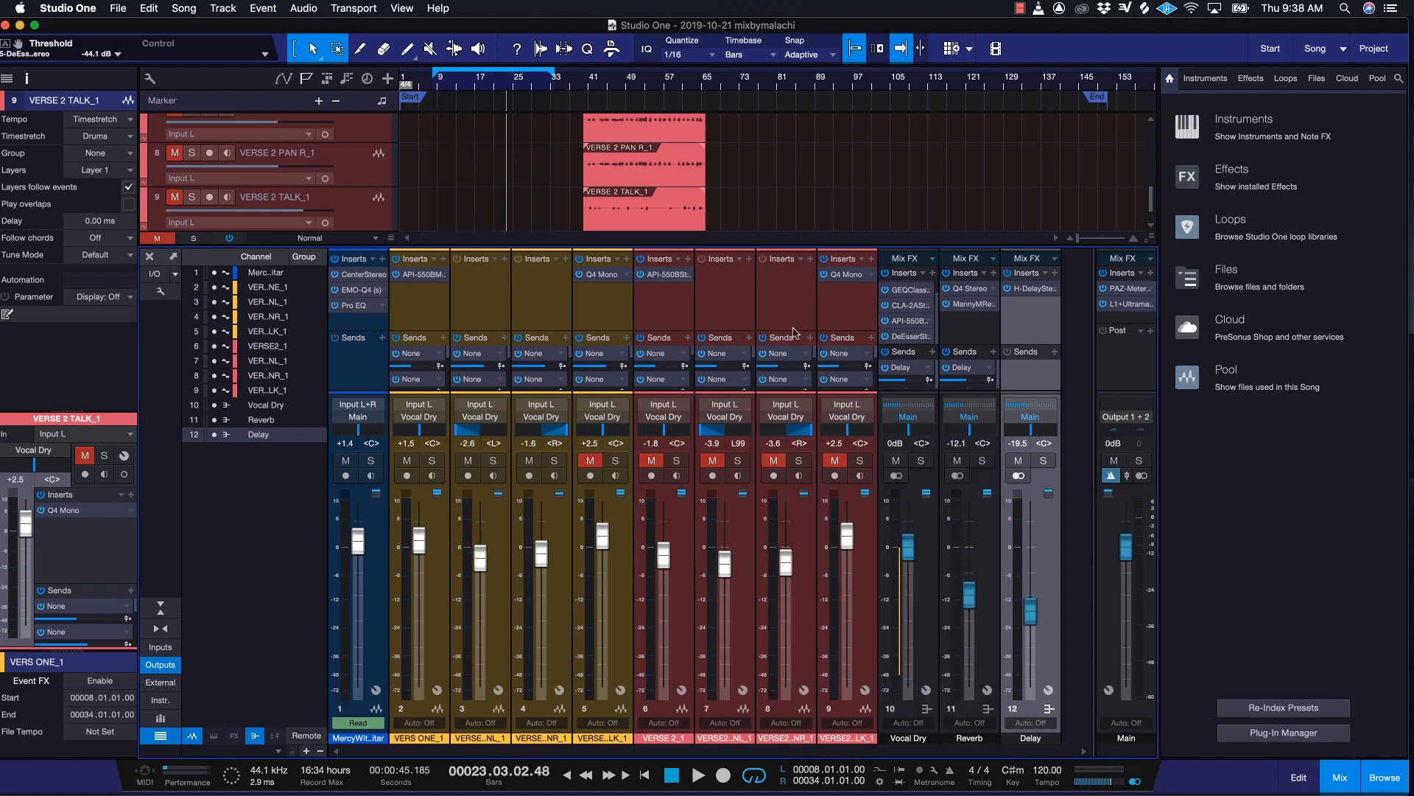
Open the Center Stereo plug-in on the Mercy With Guitar track, set its Low control to 18.0, and close it.
left_click(363, 275)
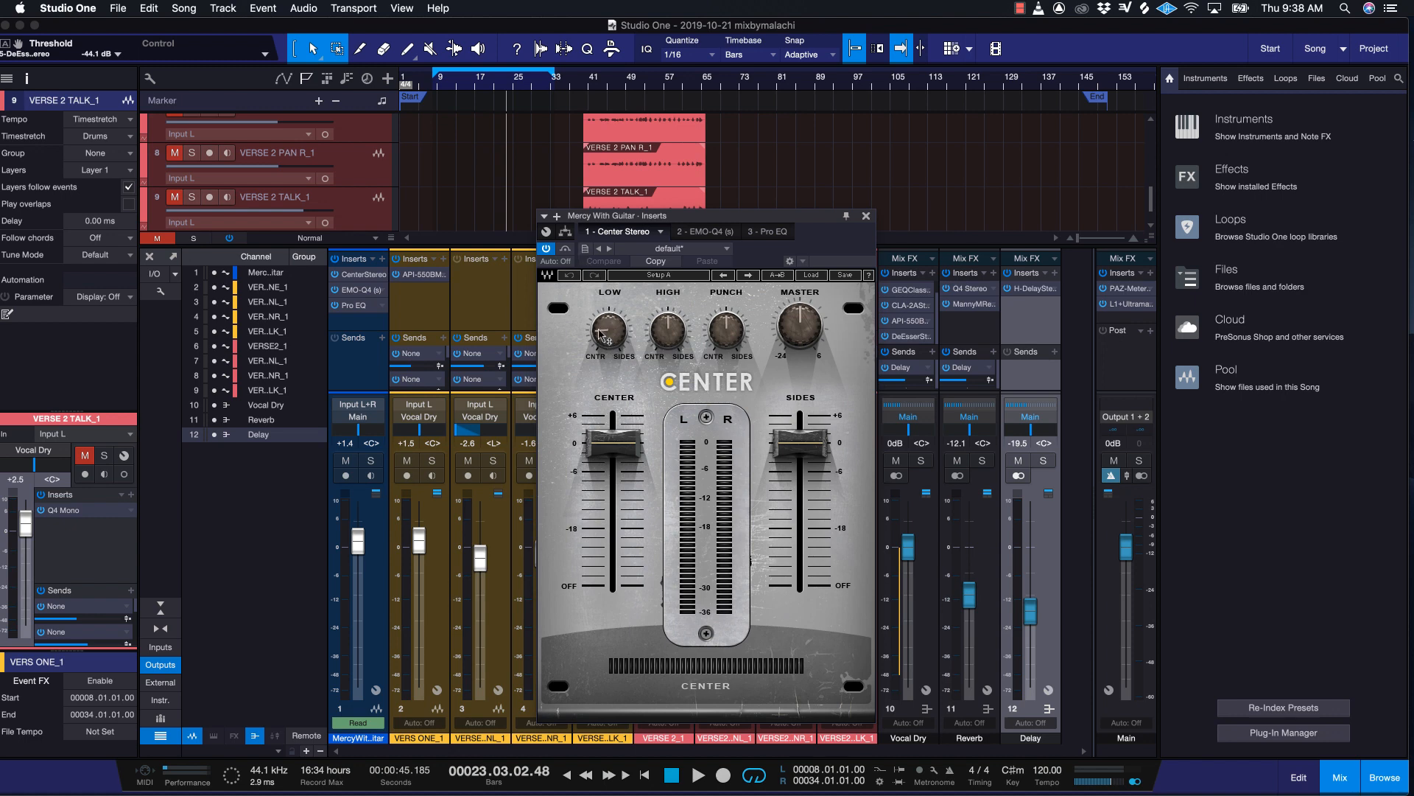
left_click_drag(600, 331, 600, 330)
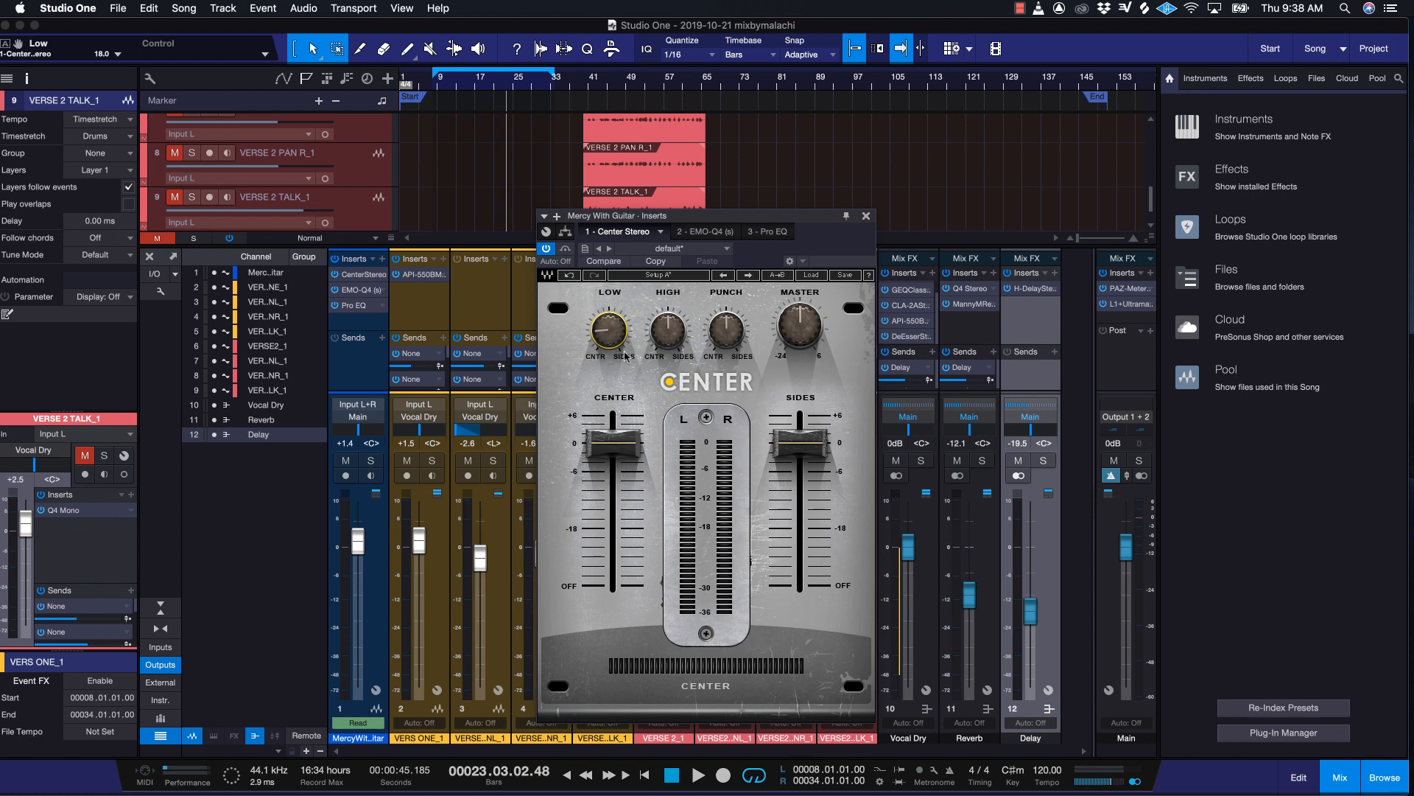
left_click(867, 216)
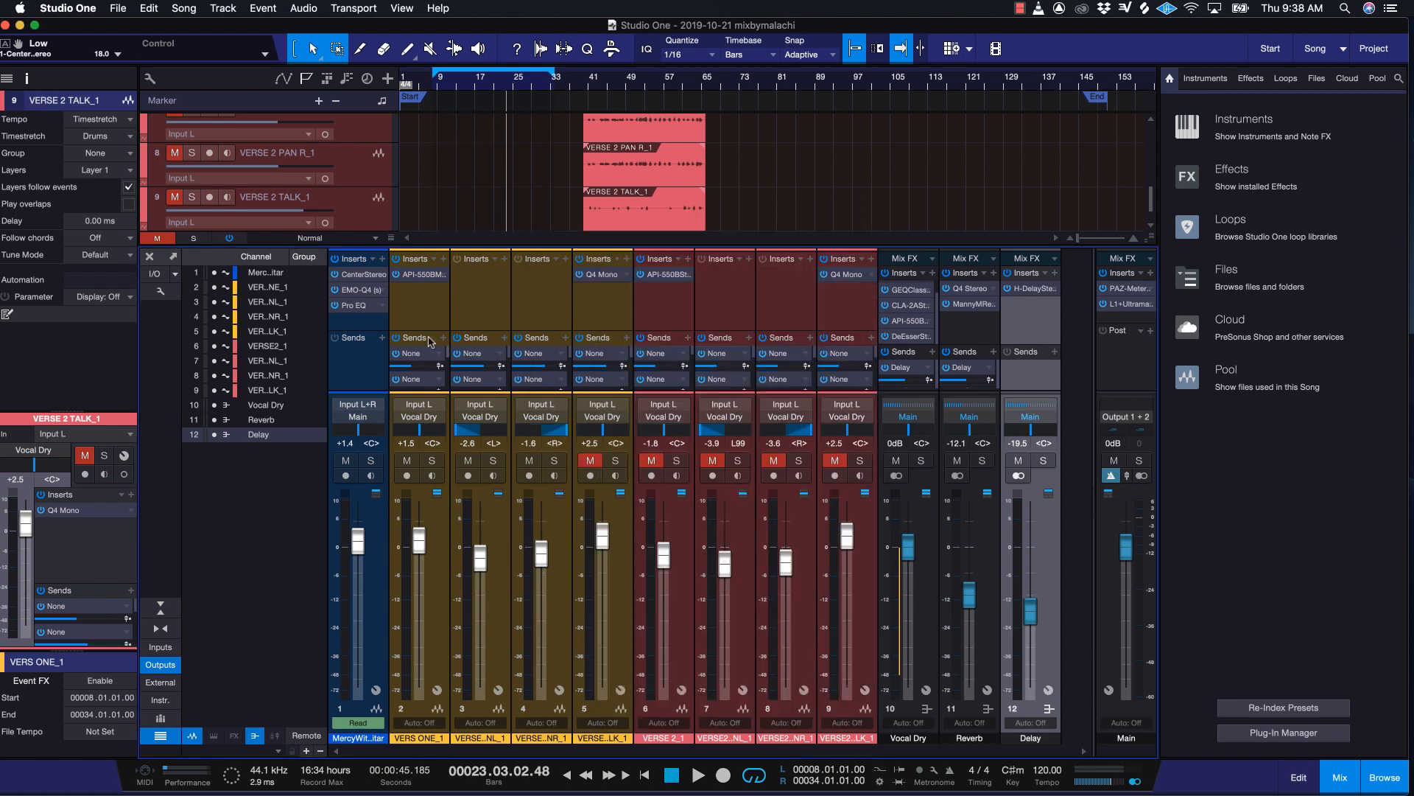
Examine the EMO-Q4 and Pro EQ curves on the Mercy With Guitar track, closing each plug-in after viewing.
left_click(360, 291)
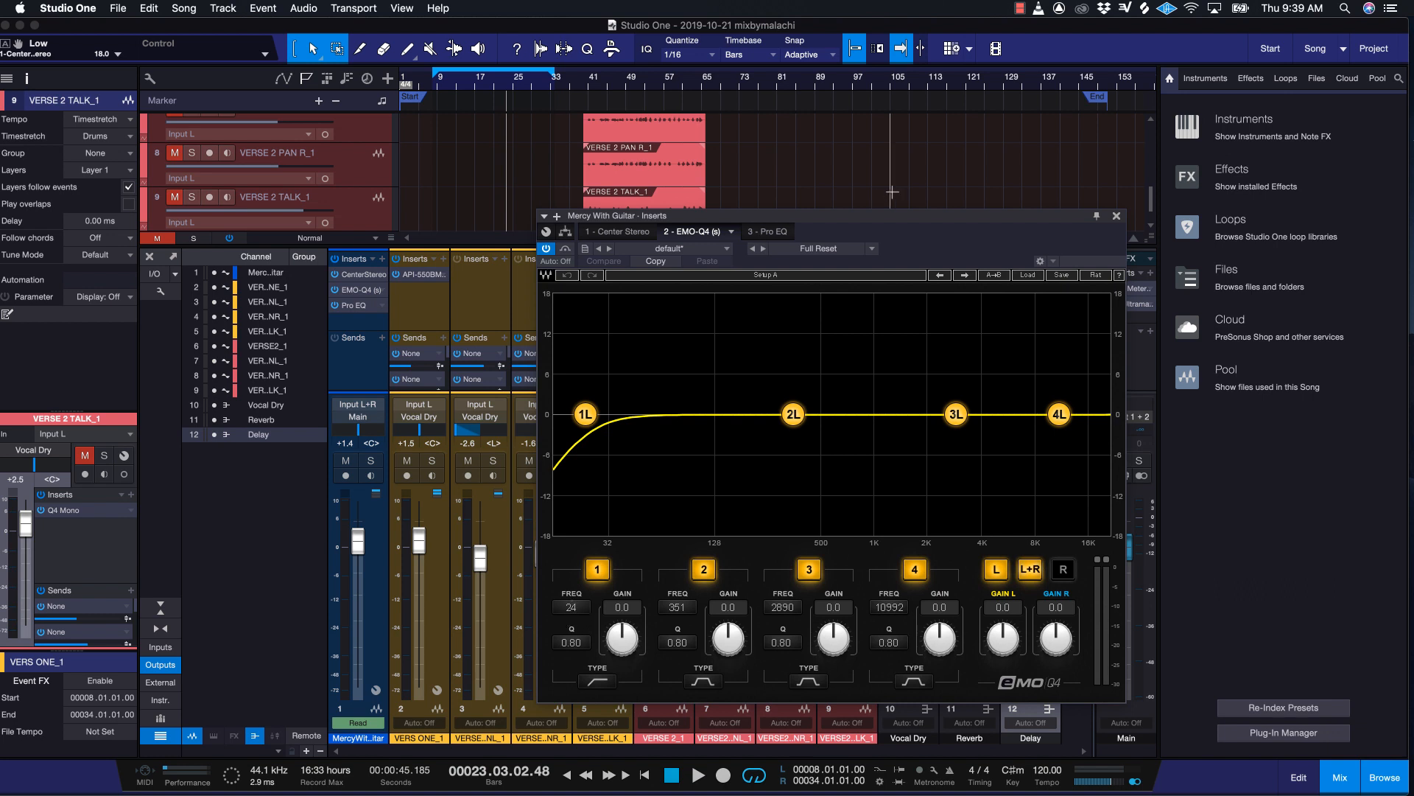
left_click(1117, 217)
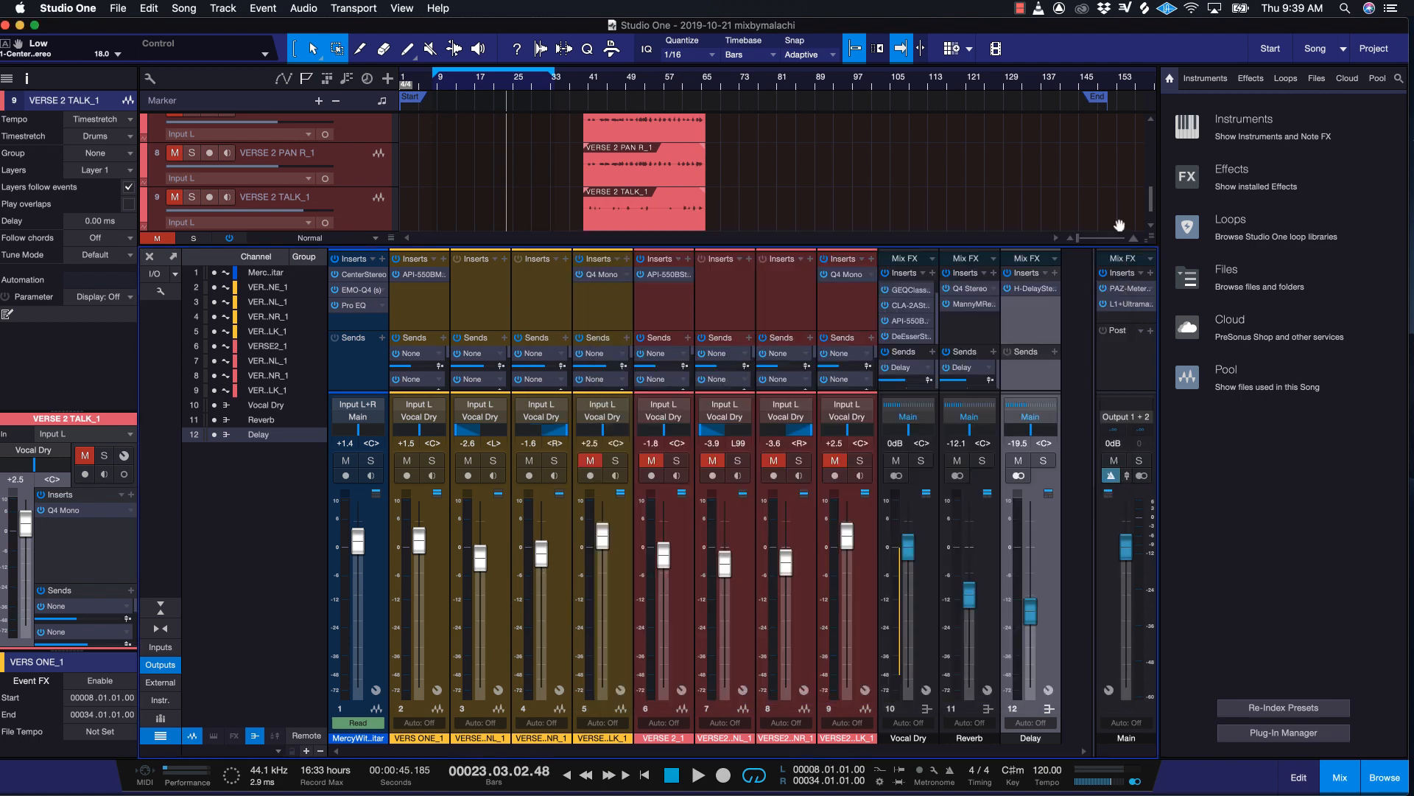
left_click(355, 306)
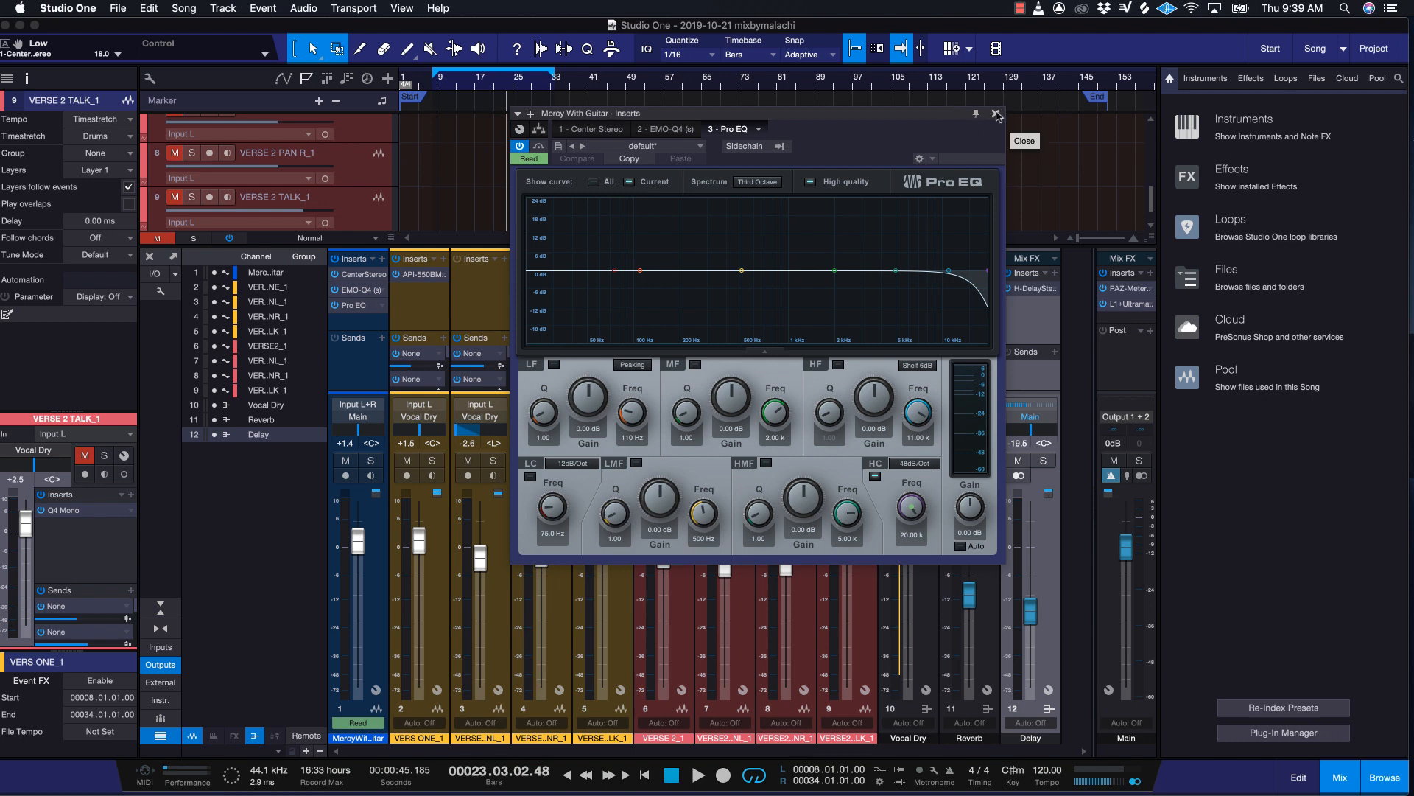
left_click(996, 114)
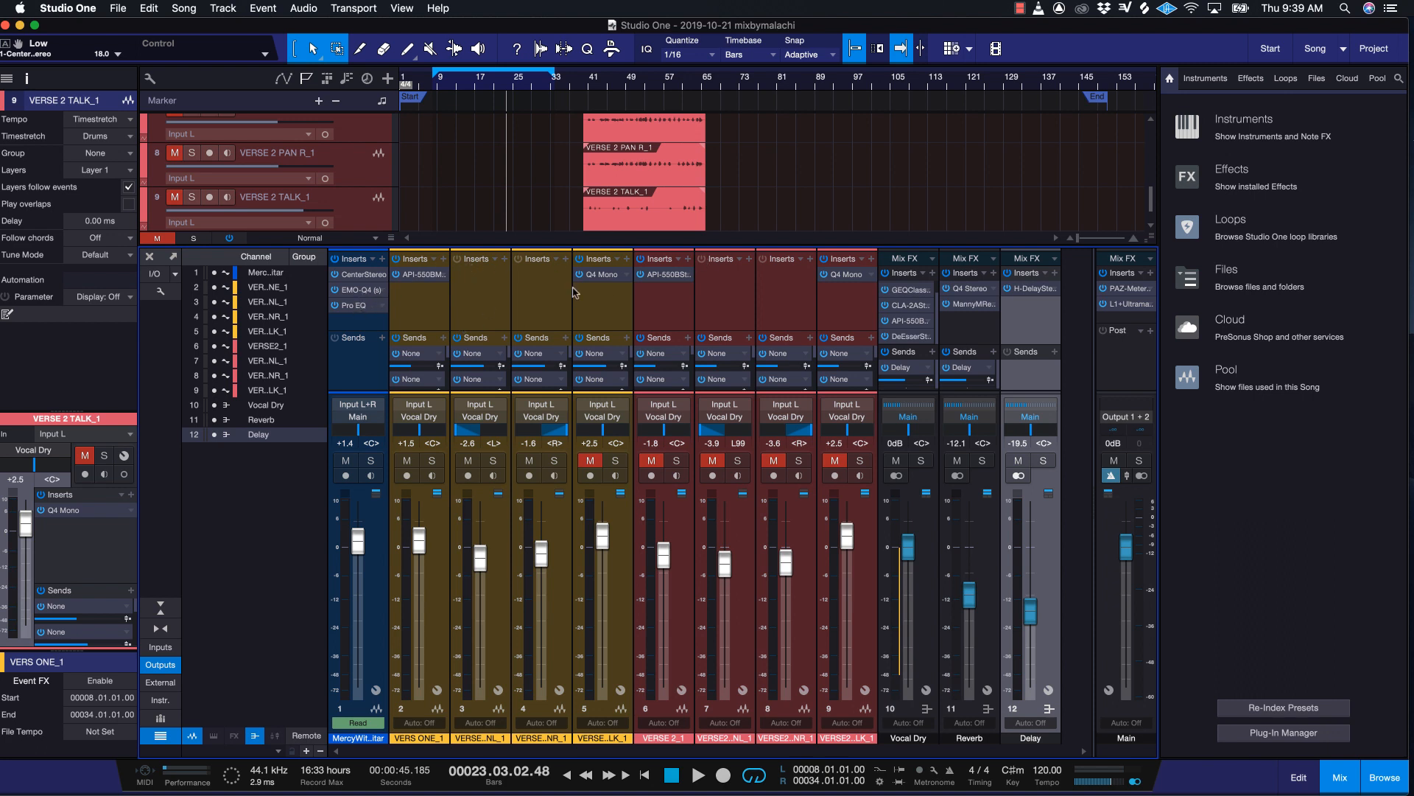
Open the PAZ Meters on the Main bus and switch their detection to RMS while the mix plays.
left_click(1129, 290)
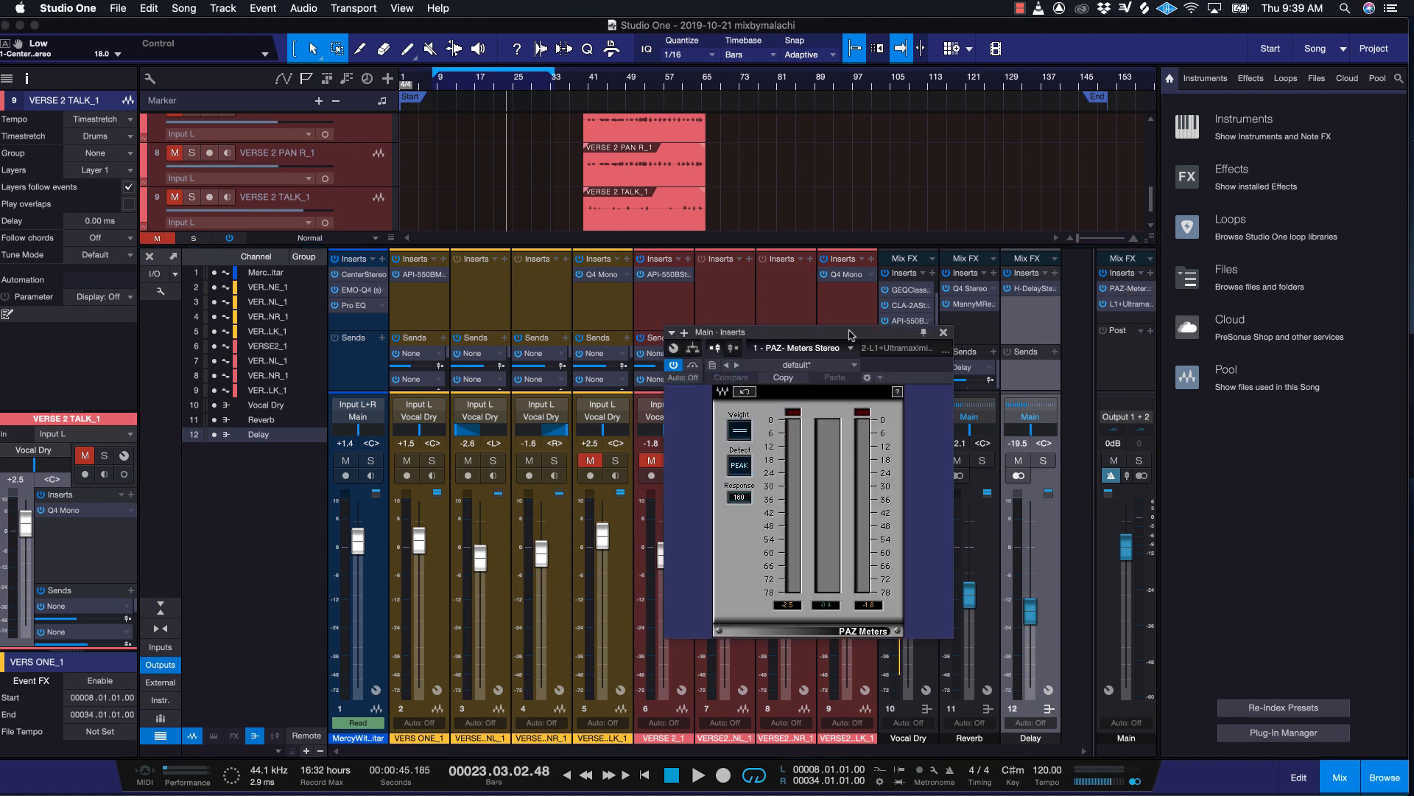
left_click_drag(851, 335, 849, 307)
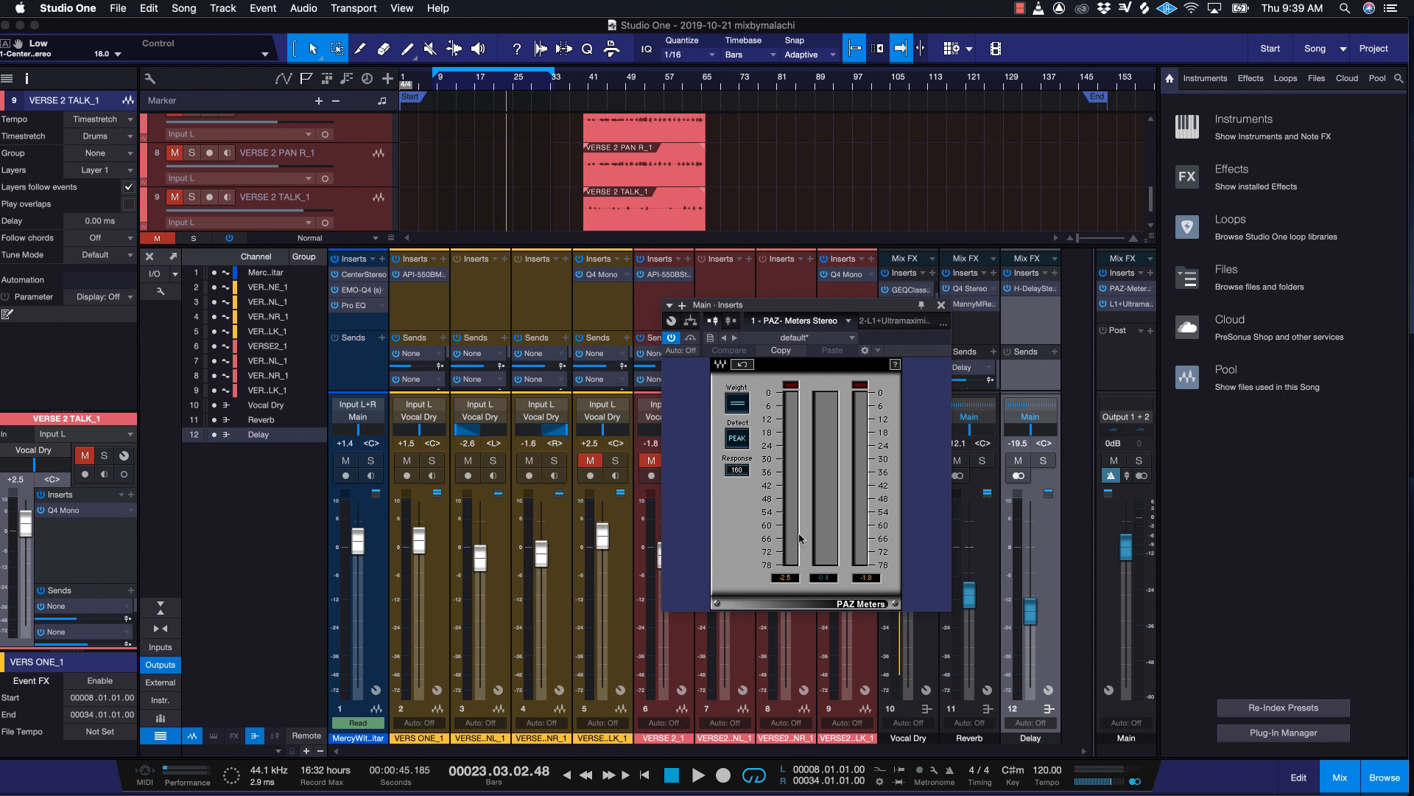
key("space")
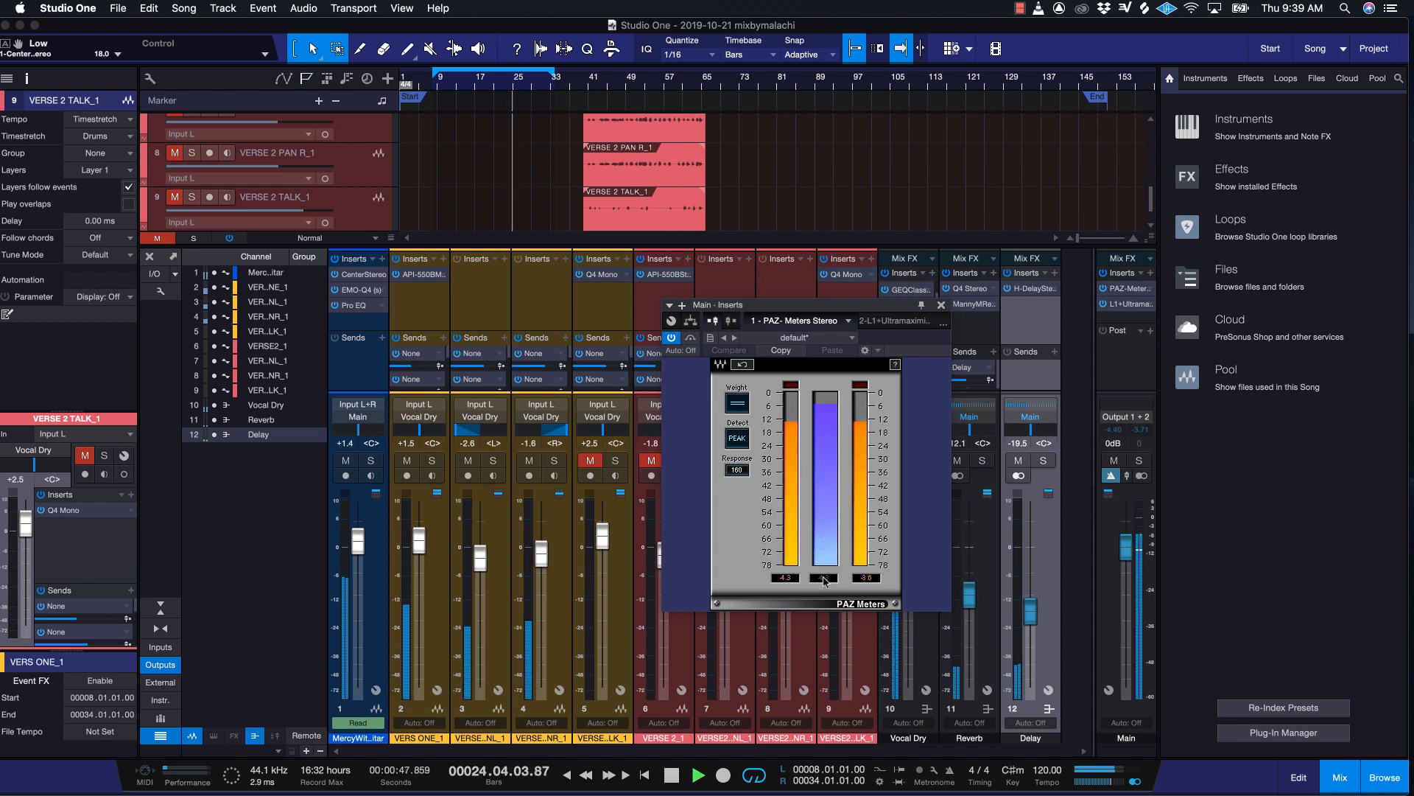
left_click(736, 438)
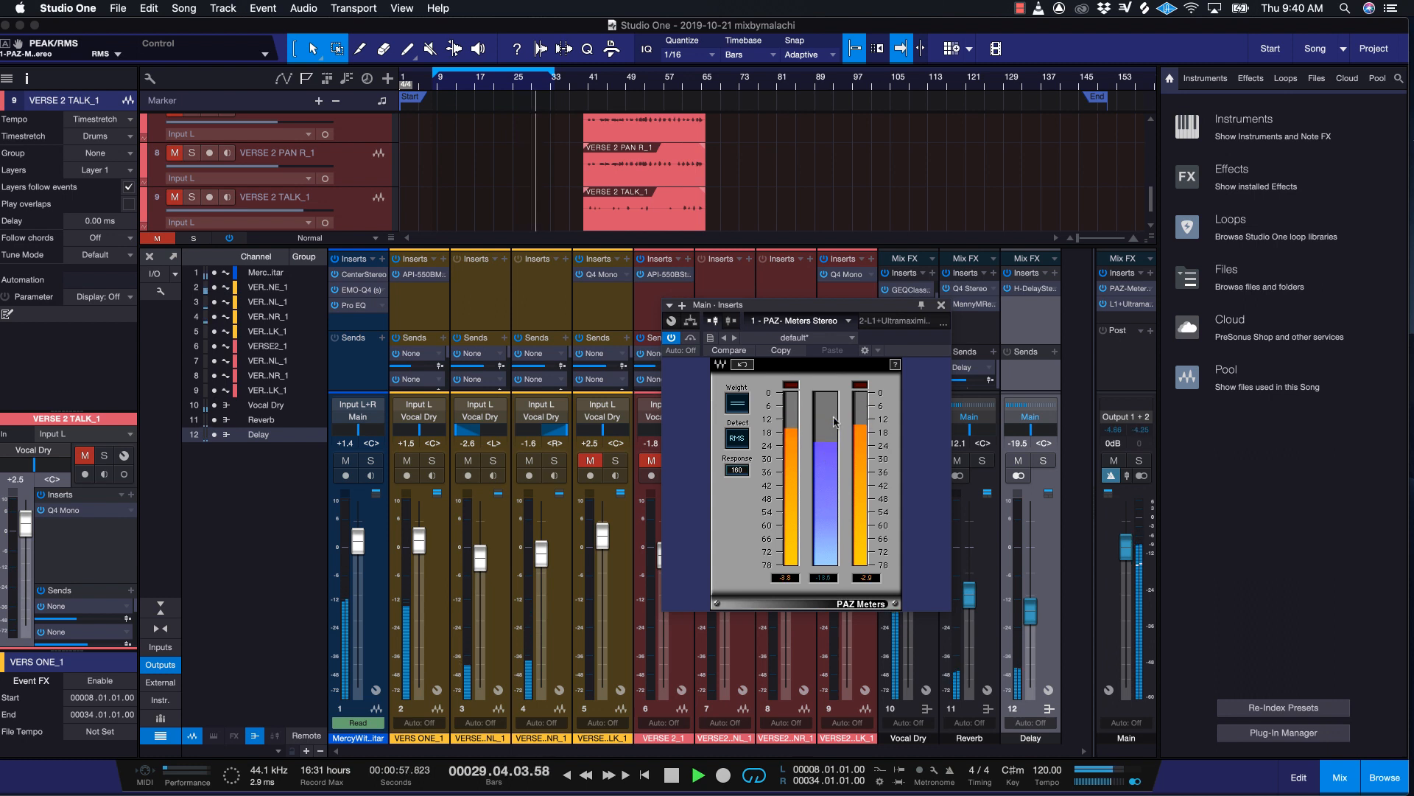
key("space")
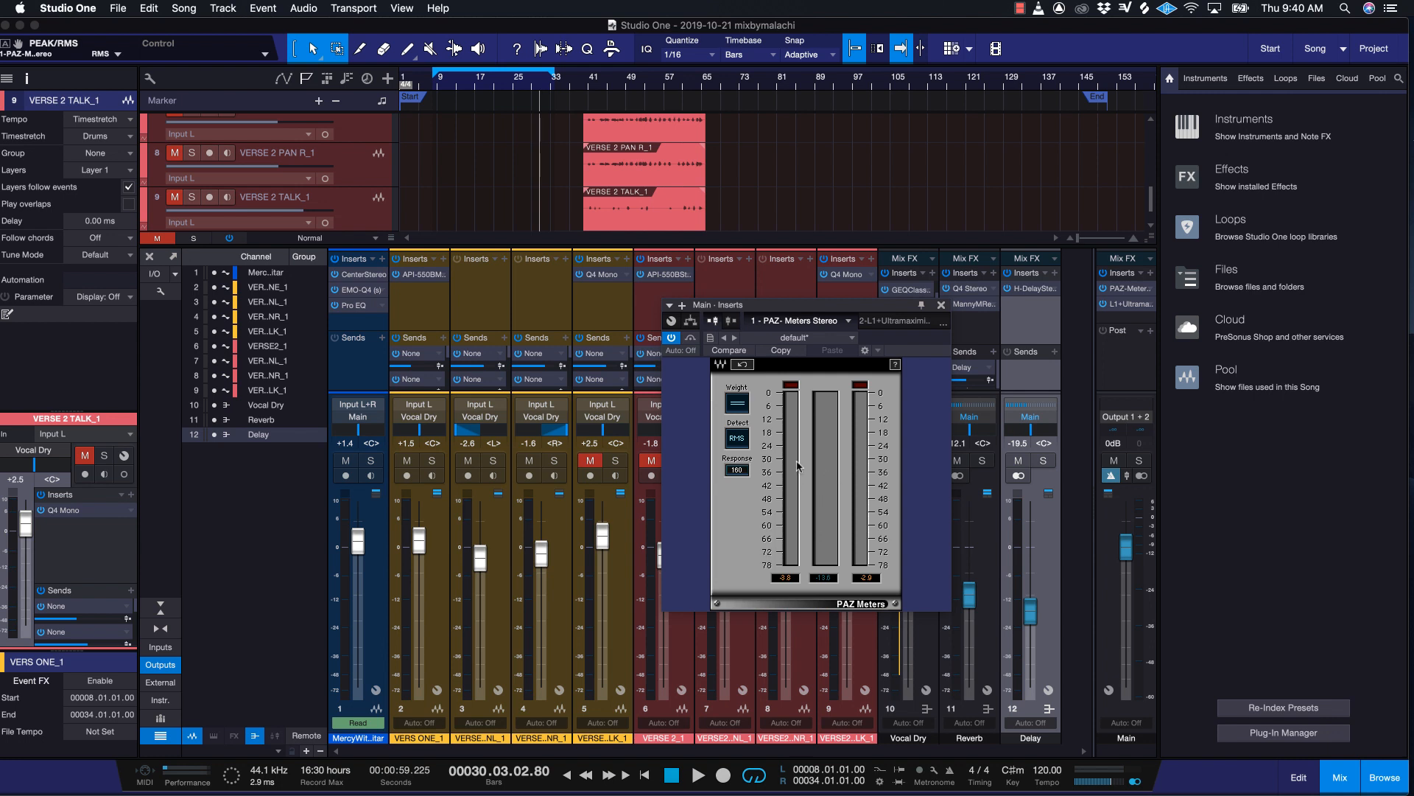
Move the PAZ Meters window aside and close it, and examine the L1+ Ultramaximizer's settings on the Main bus.
left_click_drag(890, 306, 860, 306)
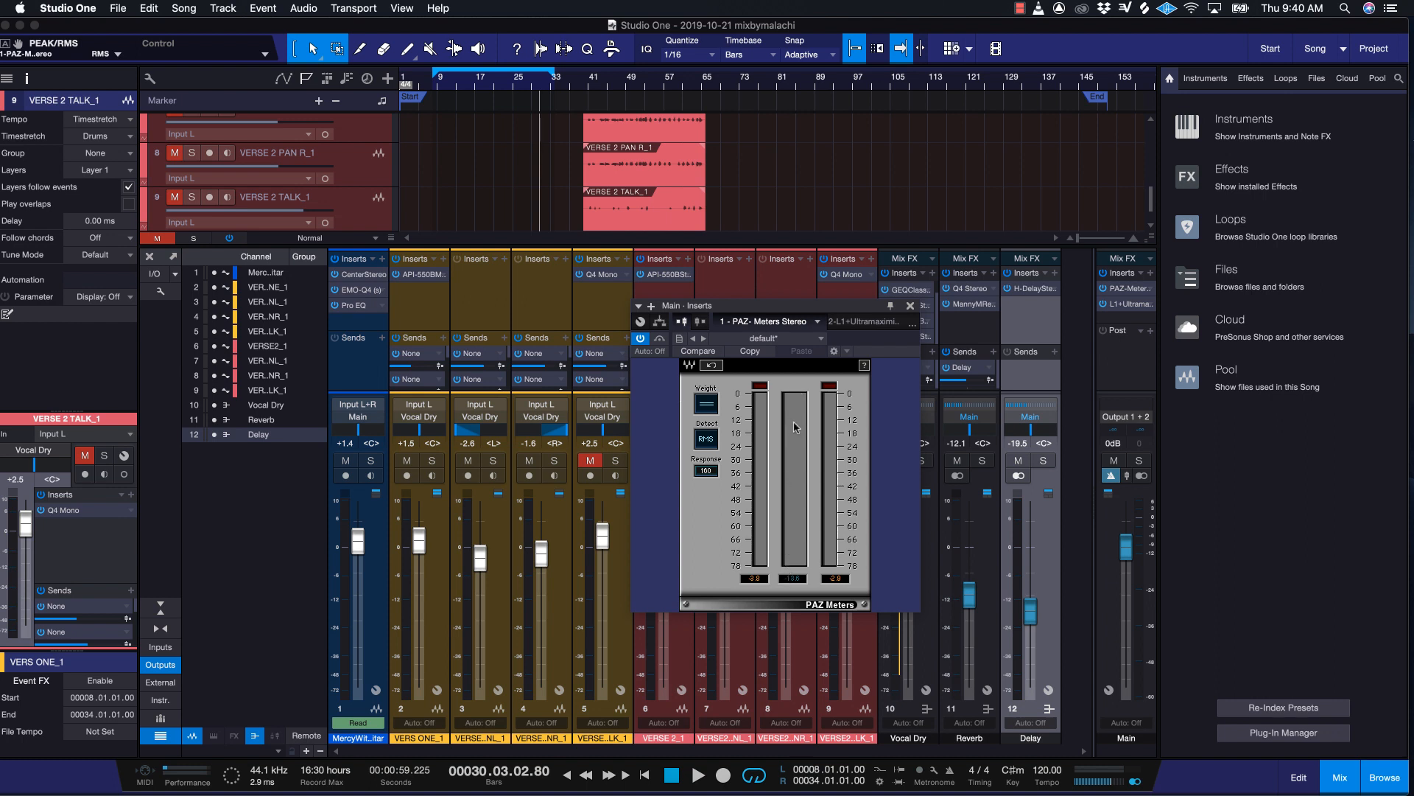
left_click_drag(828, 309, 896, 403)
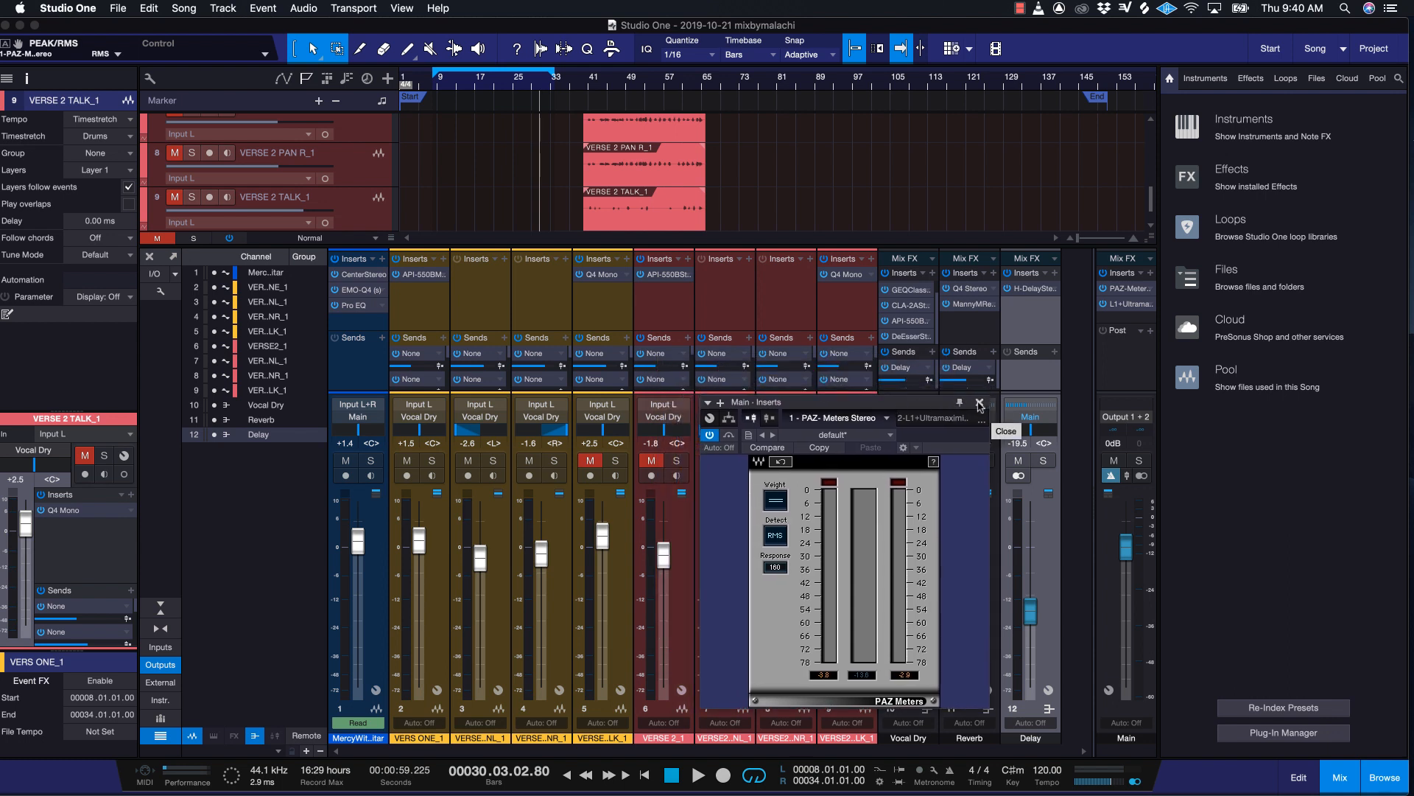
left_click(980, 403)
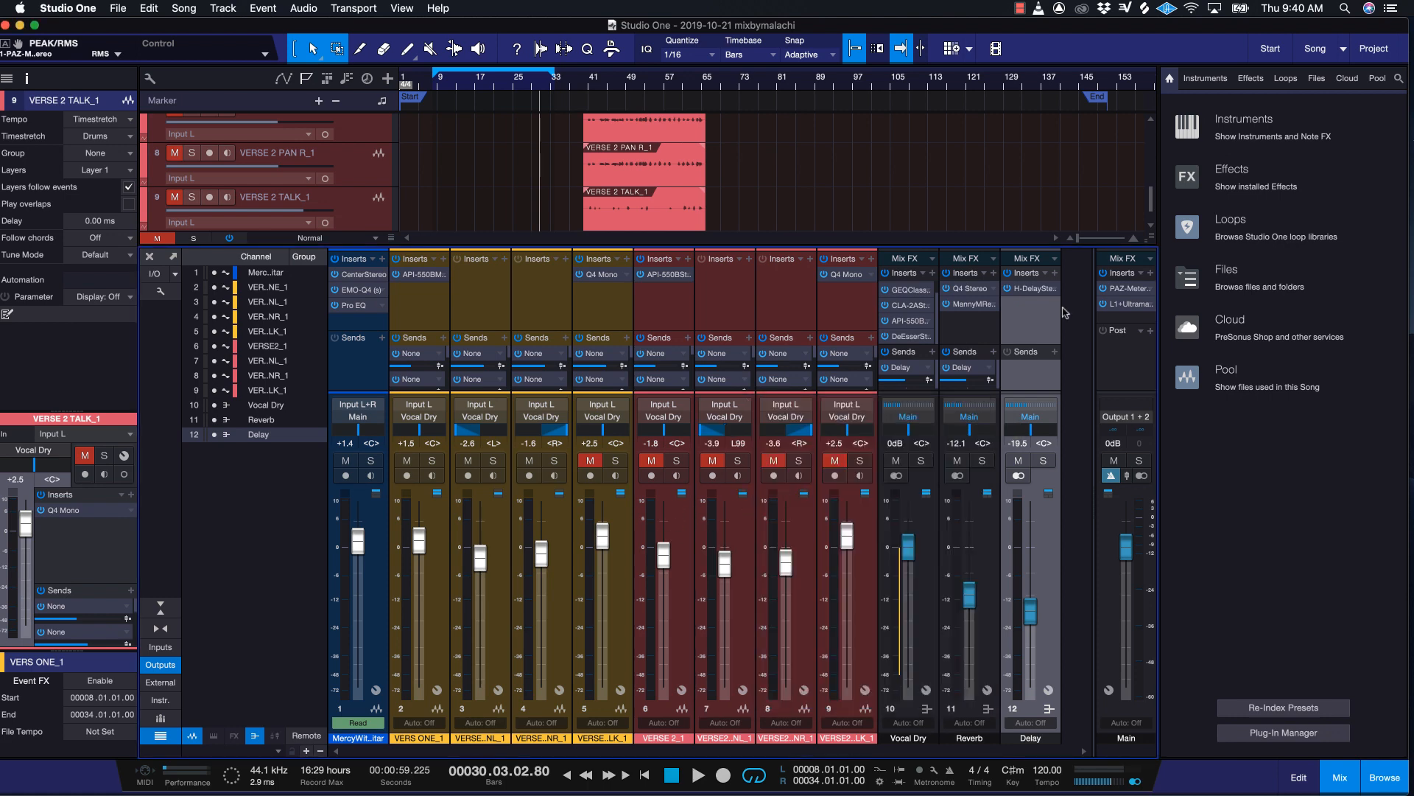
left_click(1132, 307)
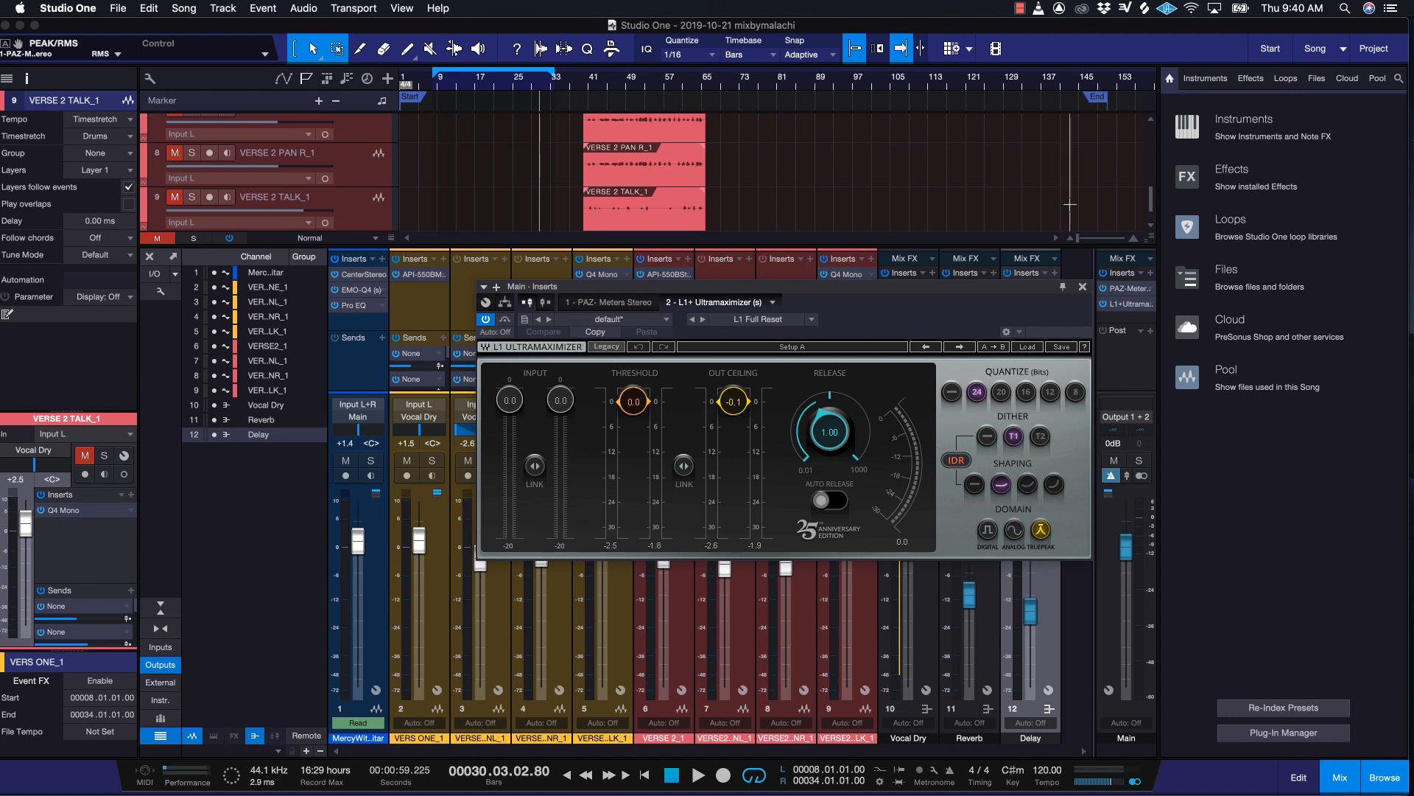
left_click(1083, 287)
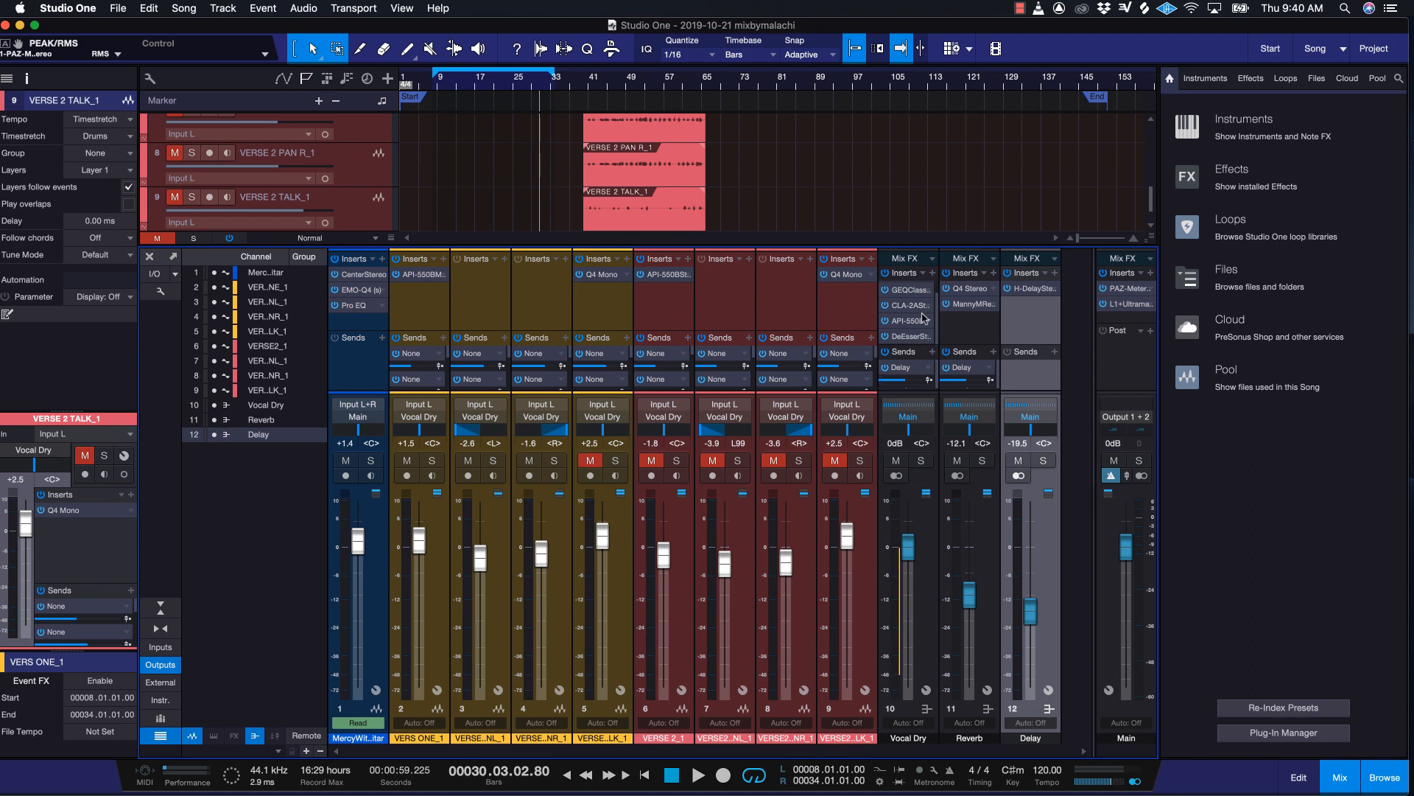
Play the mix back from bar 8 to audition the finished verse, and stop playback.
scroll(938, 298, "up", 1)
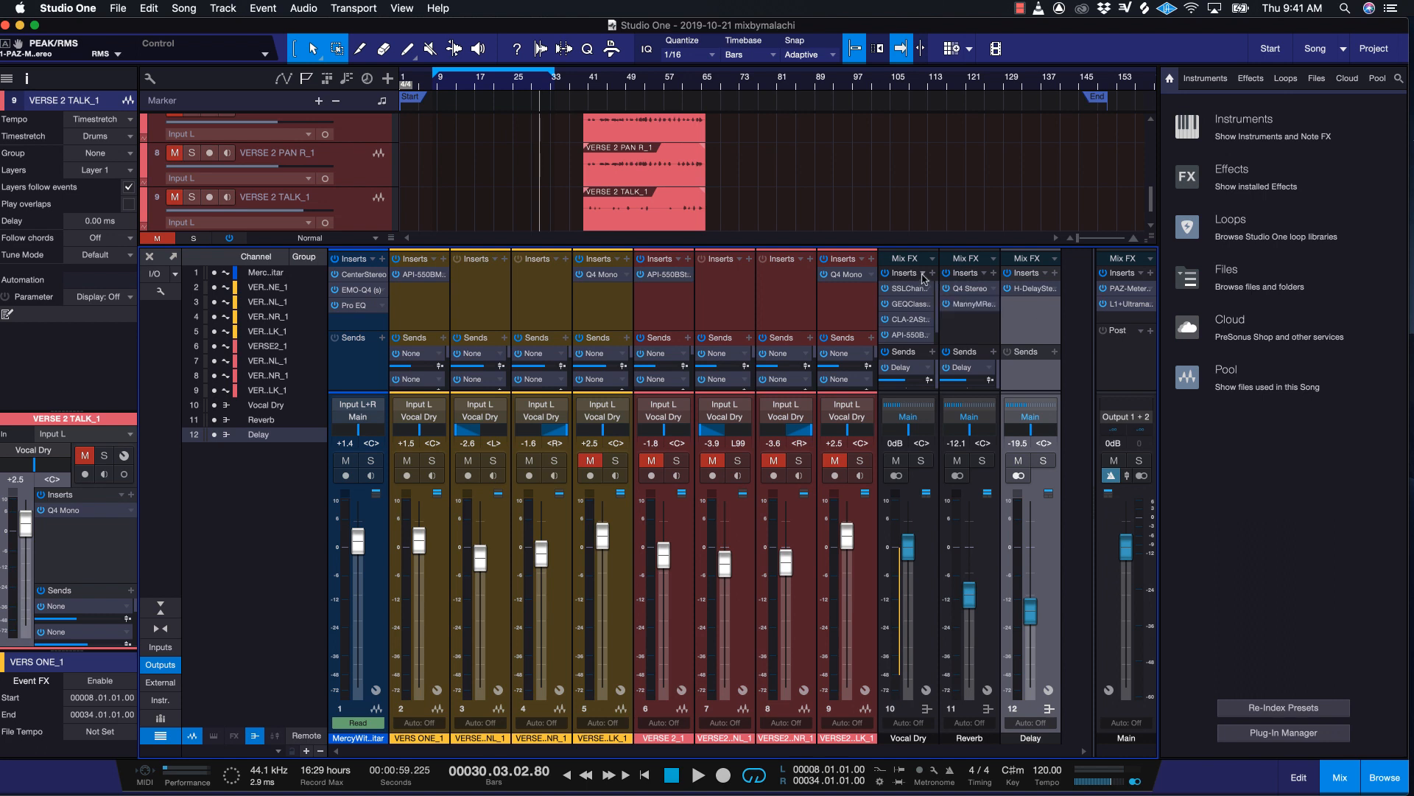
key("space")
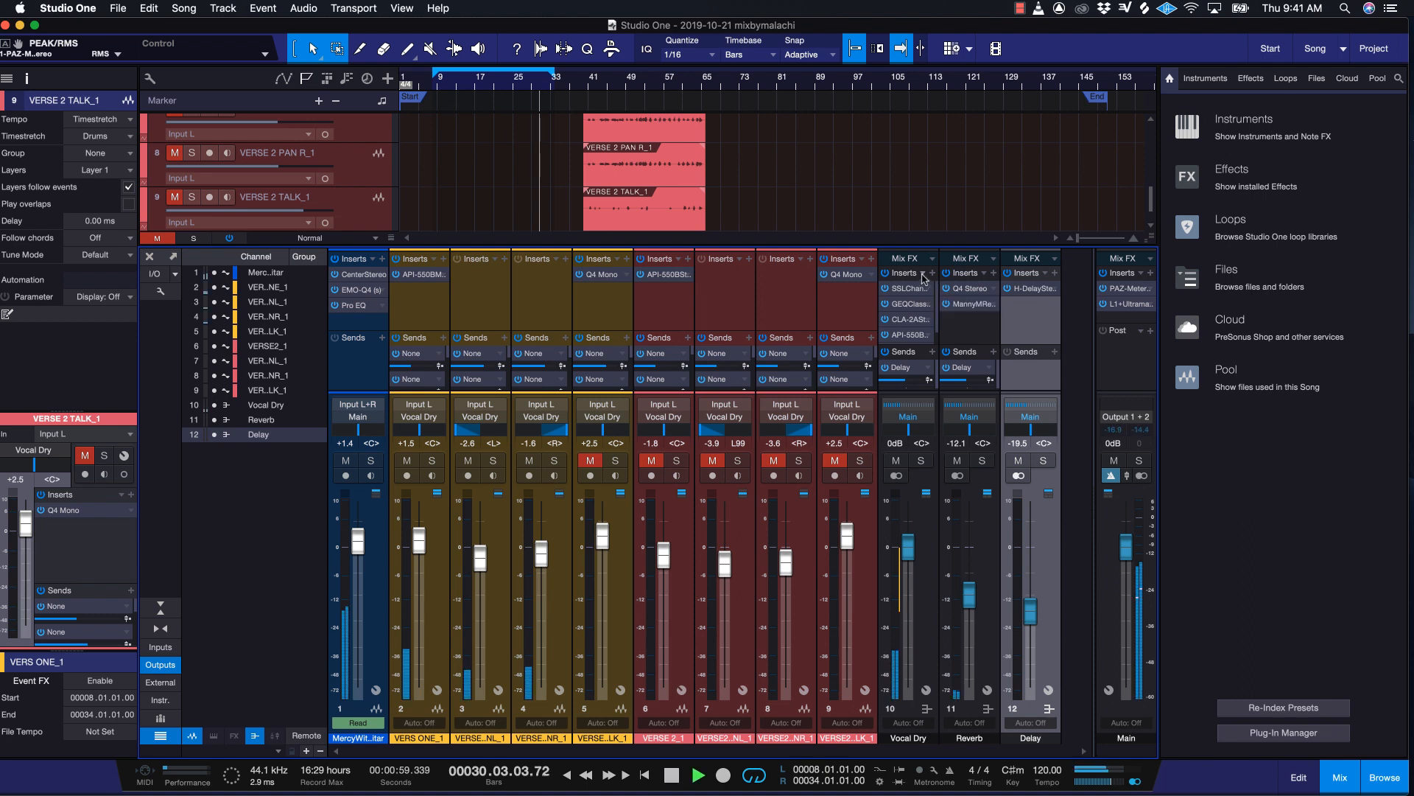
left_click(435, 85)
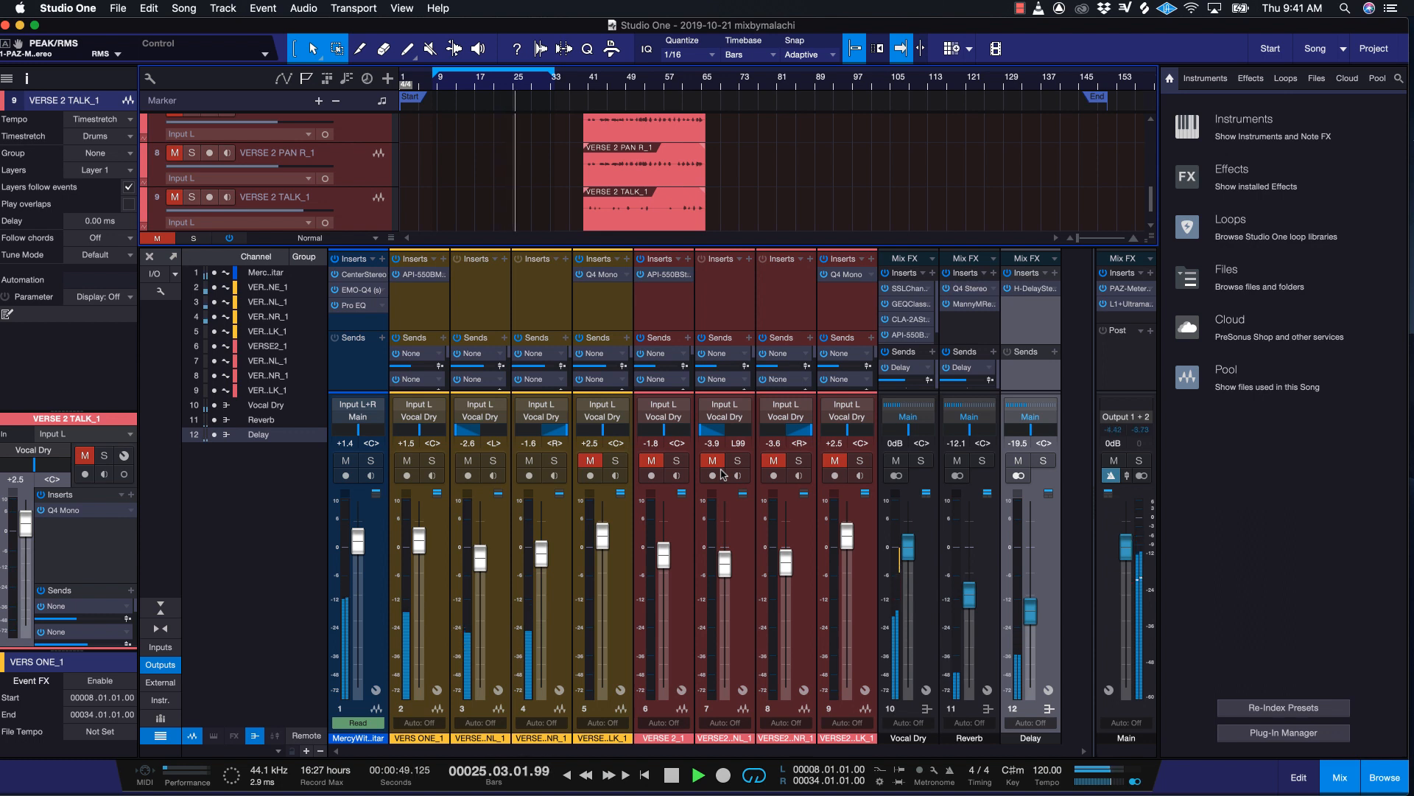
key("space")
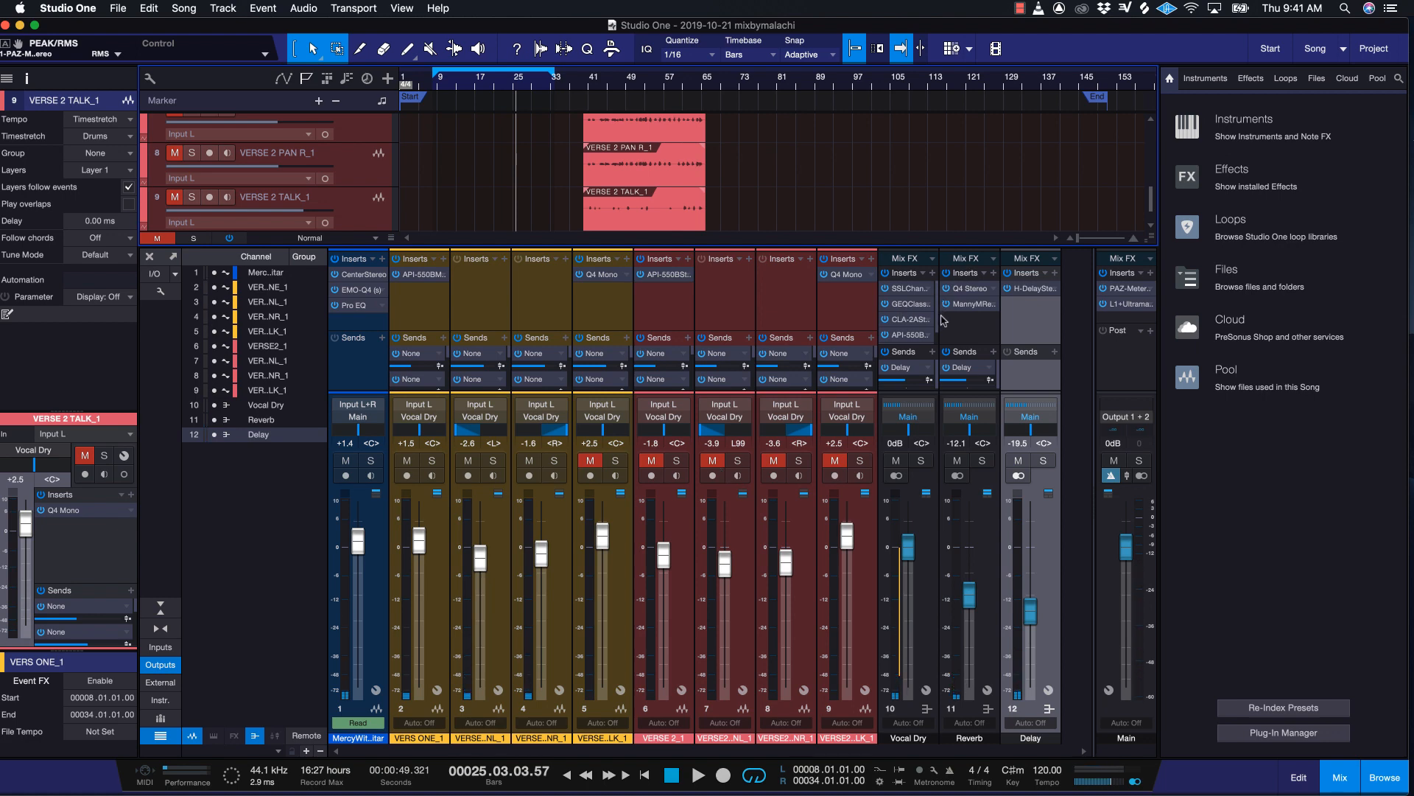
Review the whole insert chain on the Vocal Dry bus, from the SSL channel down to the DeEsser.
scroll(937, 331, "down", 1)
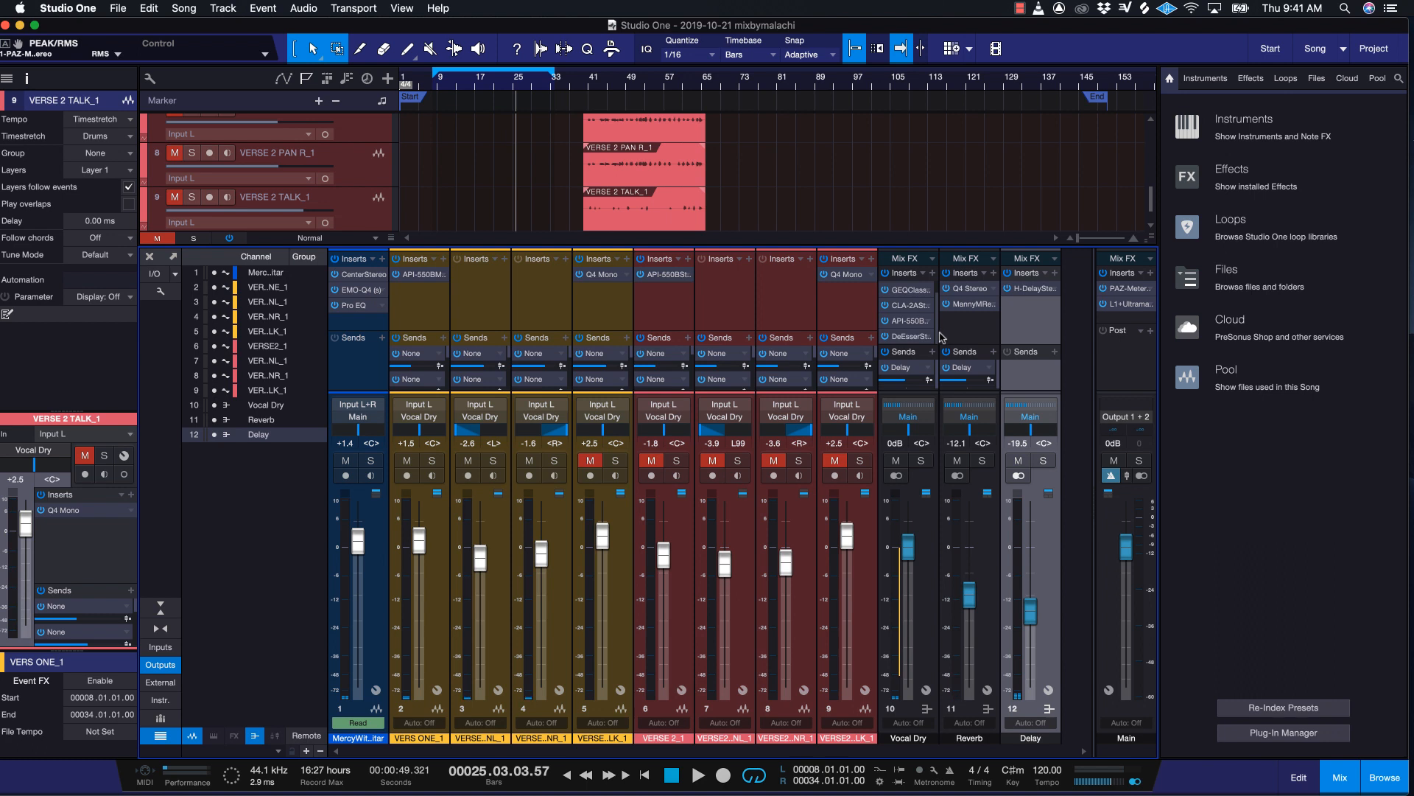
scroll(941, 328, "up", 1)
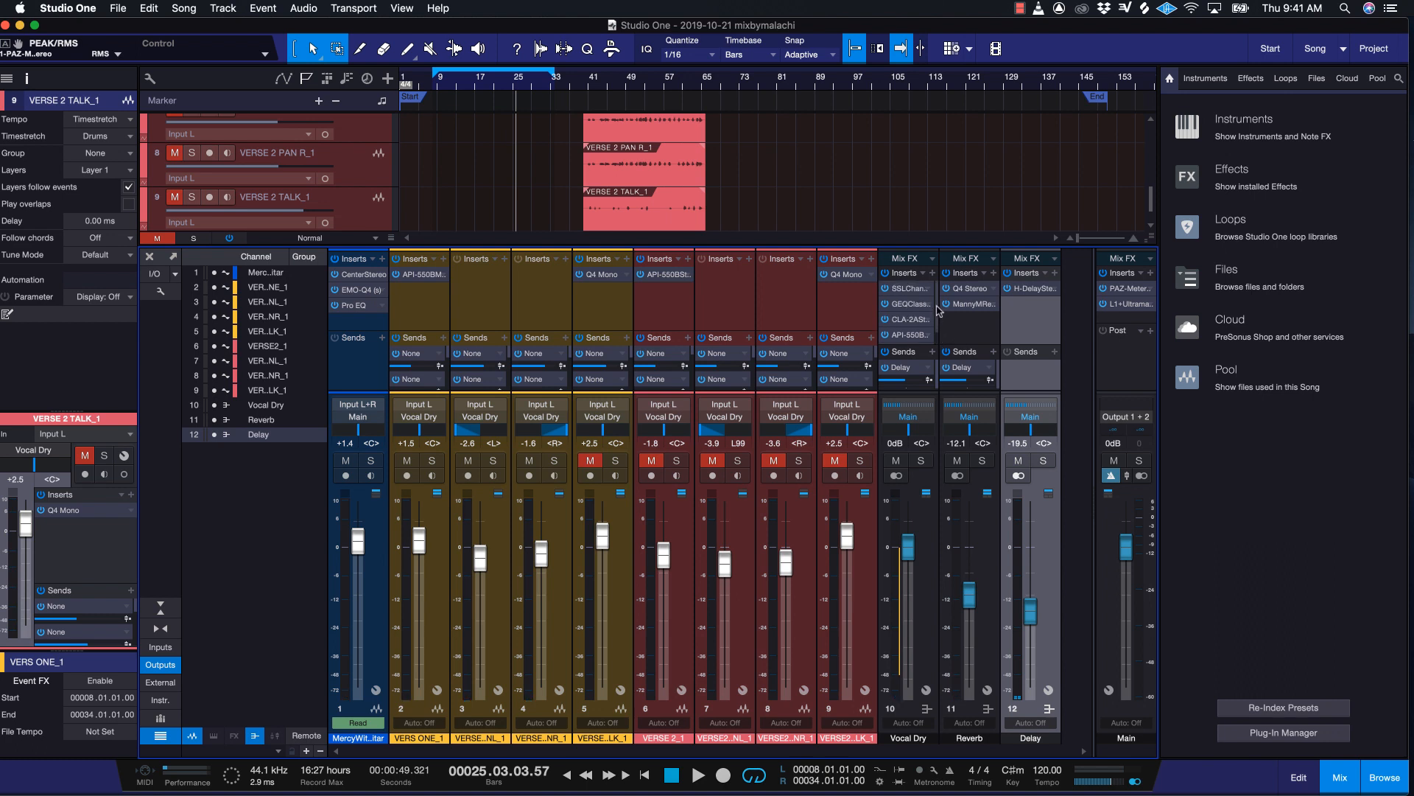
scroll(937, 321, "down", 1)
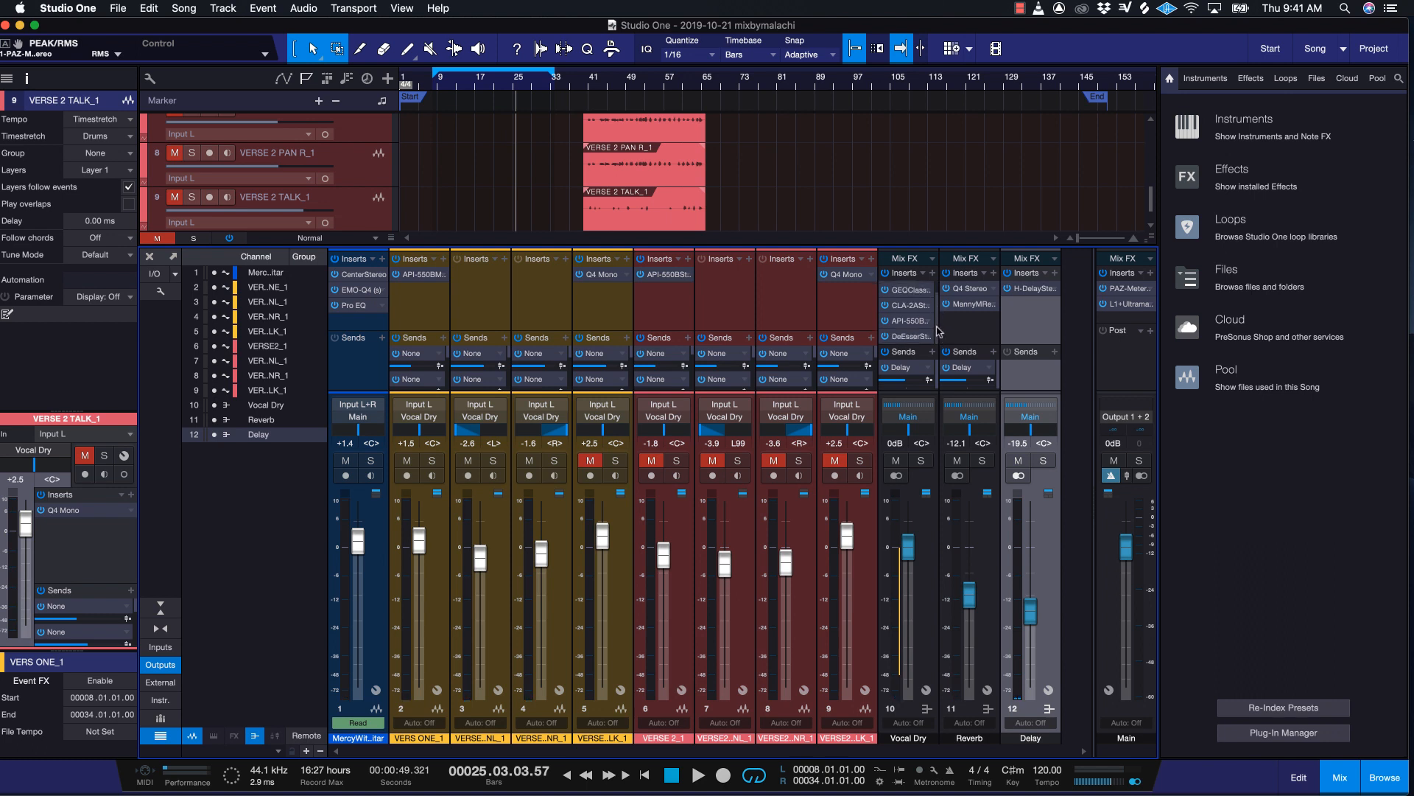
scroll(939, 328, "up", 1)
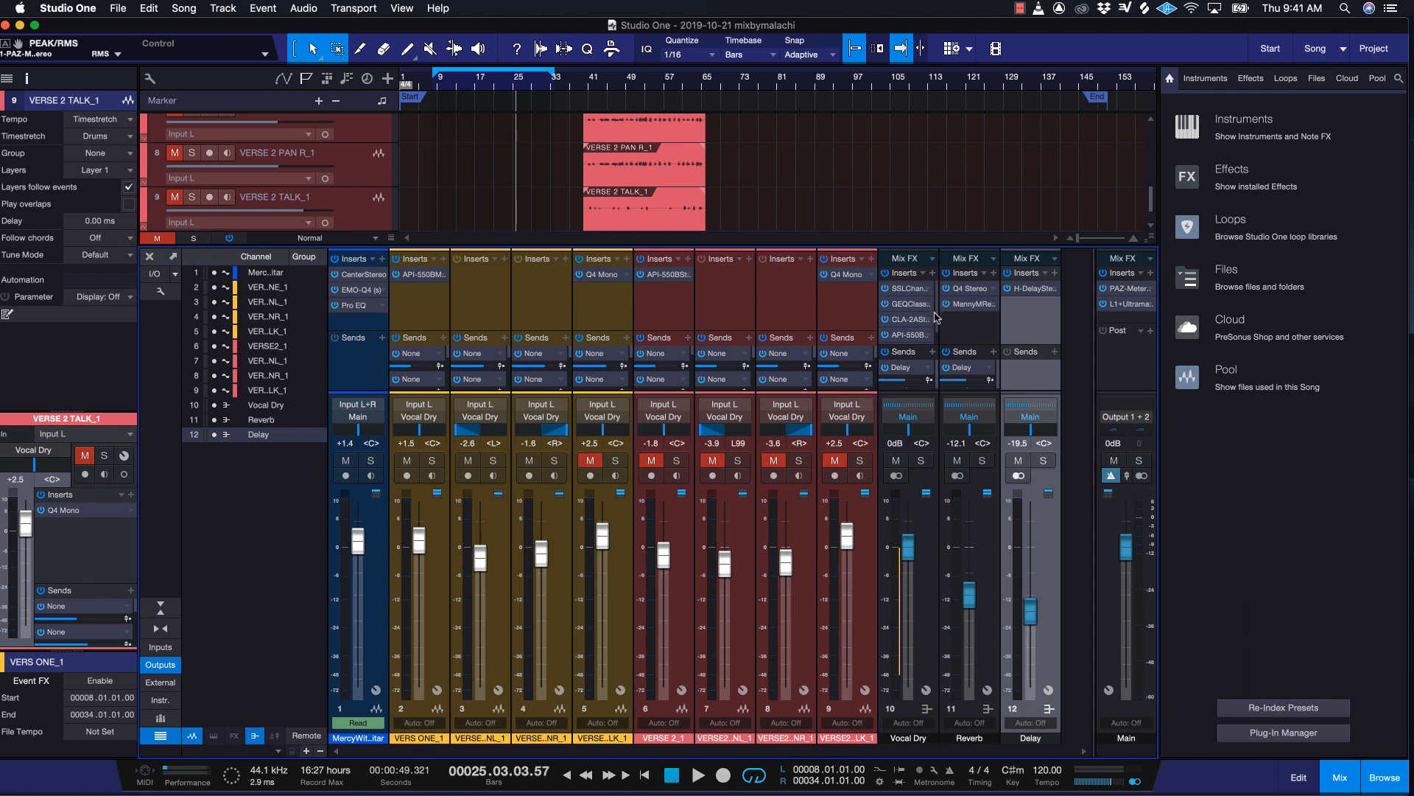
mouse_move(934, 312)
left_mouse_down()
mouse_move(935, 327)
mouse_move(936, 310)
left_mouse_up()
left_click_drag(940, 315, 941, 332)
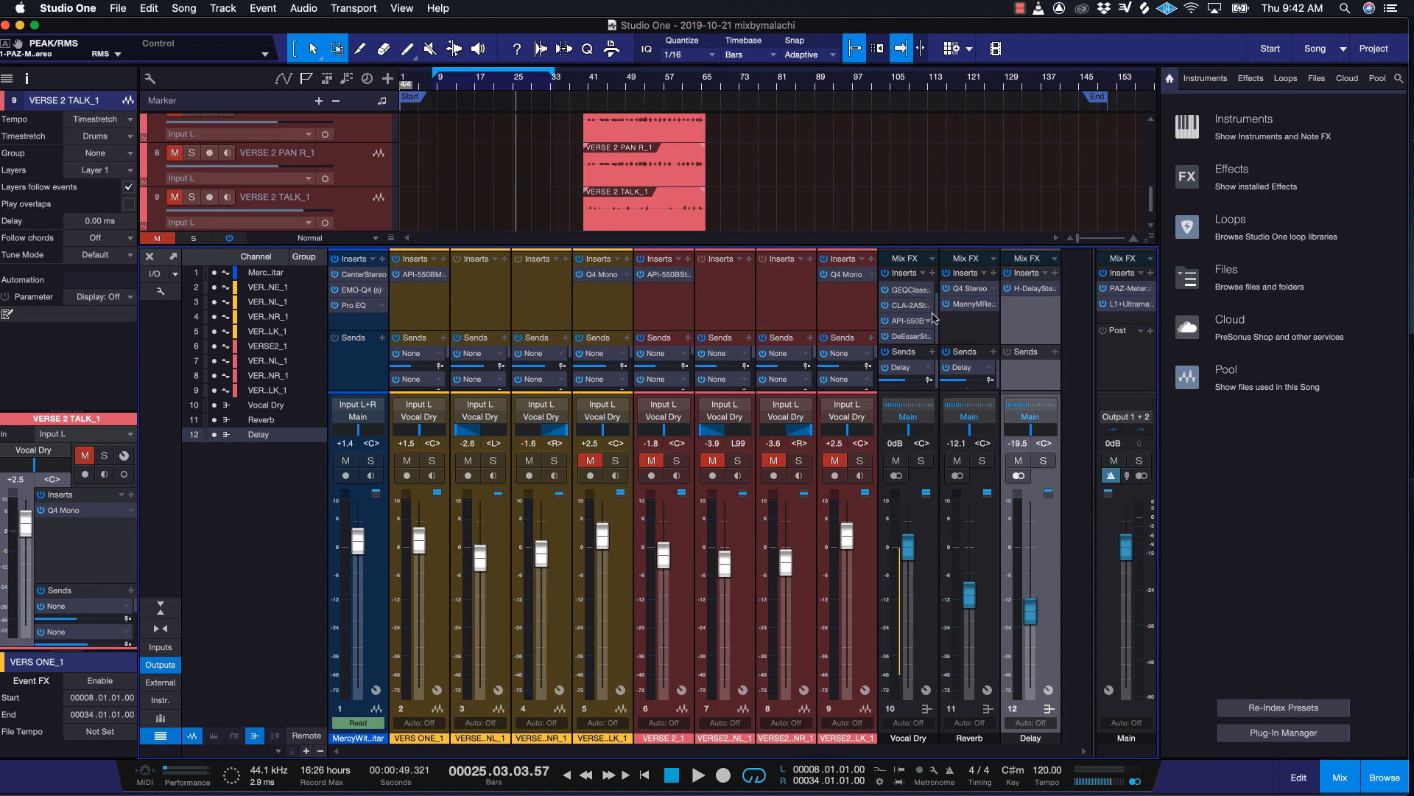
mouse_move(938, 325)
left_mouse_down()
mouse_move(938, 313)
mouse_move(939, 338)
mouse_move(942, 313)
left_mouse_up()
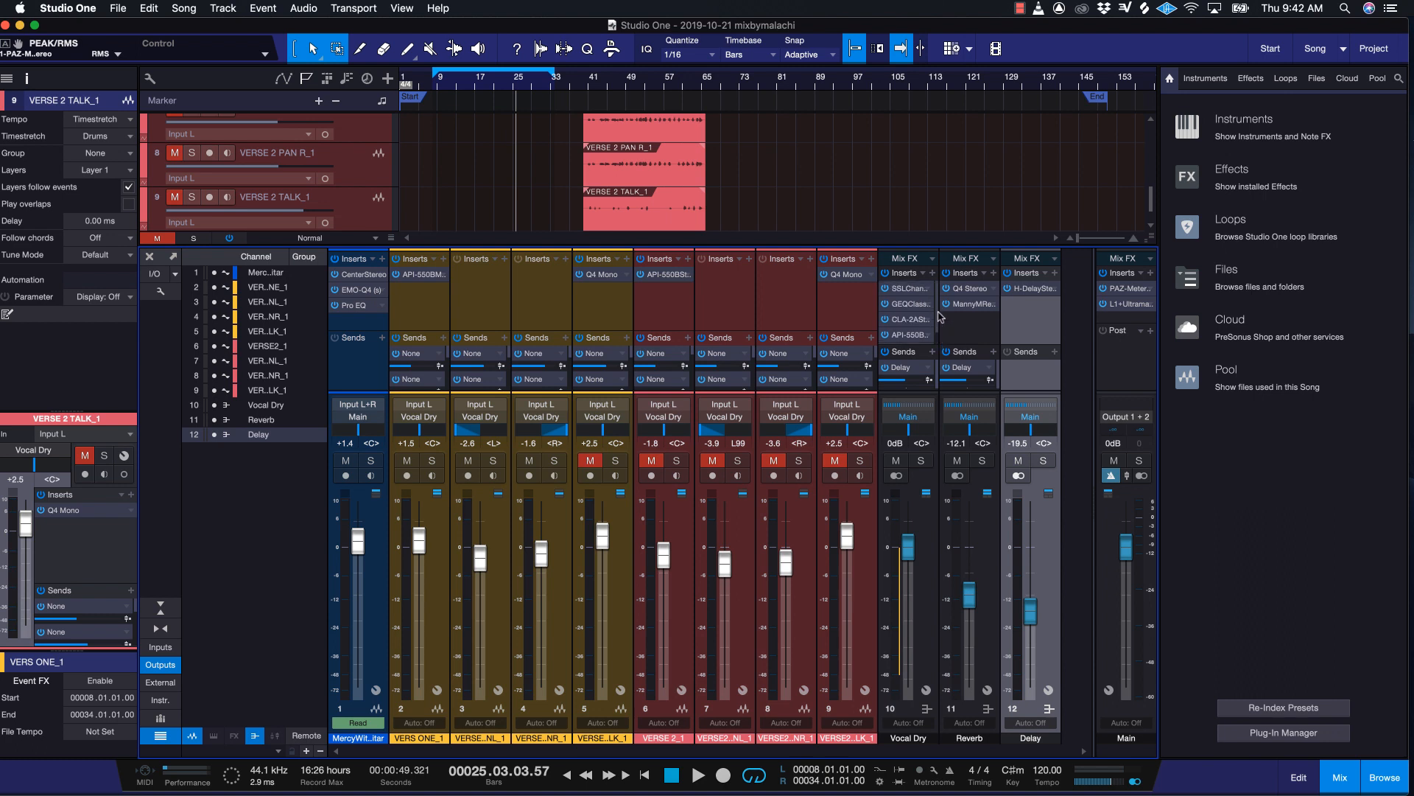
Store the Vocal Dry bus's insert chain as an FX chain named "Hip Hop & Rap Preset" in the Instruments subfolder.
left_click(924, 275)
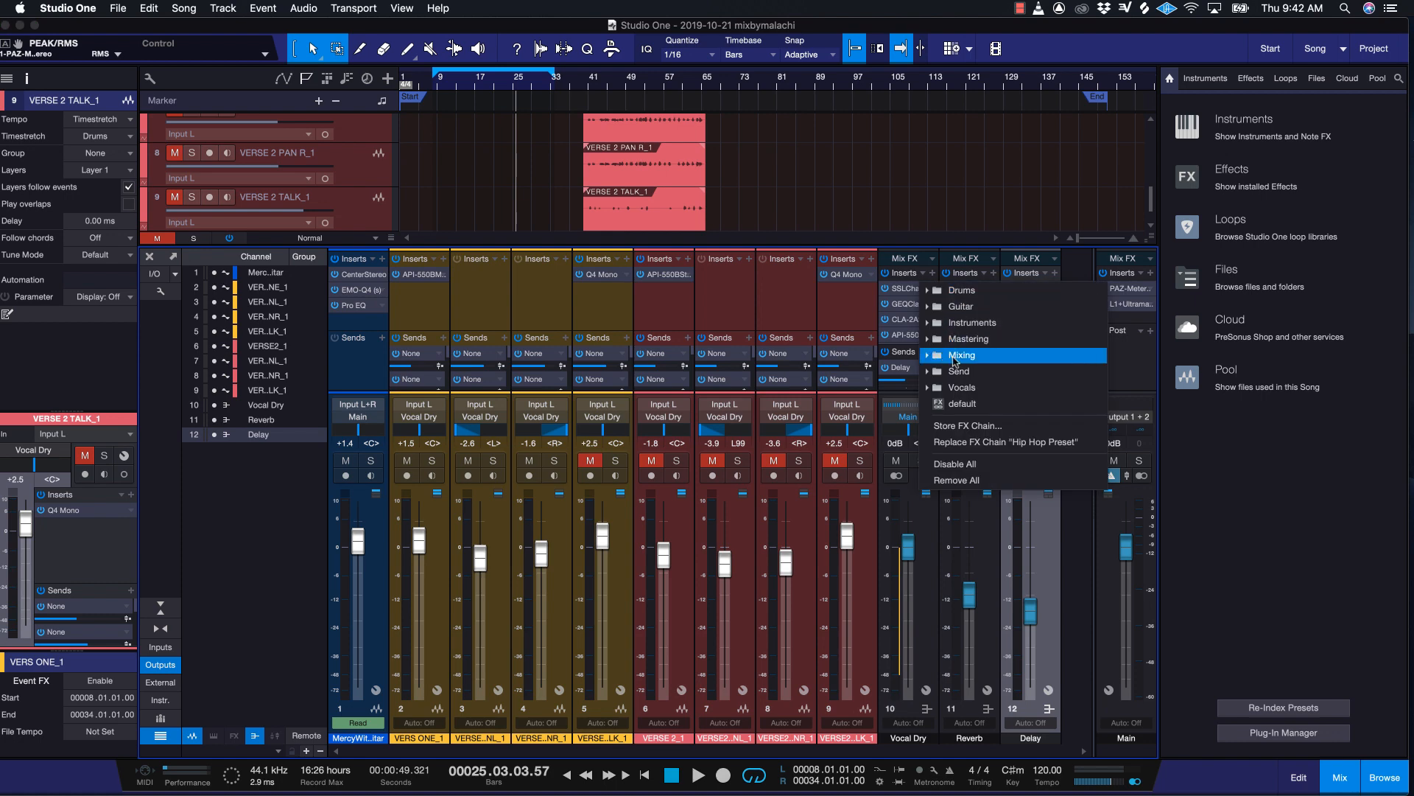
left_click(967, 427)
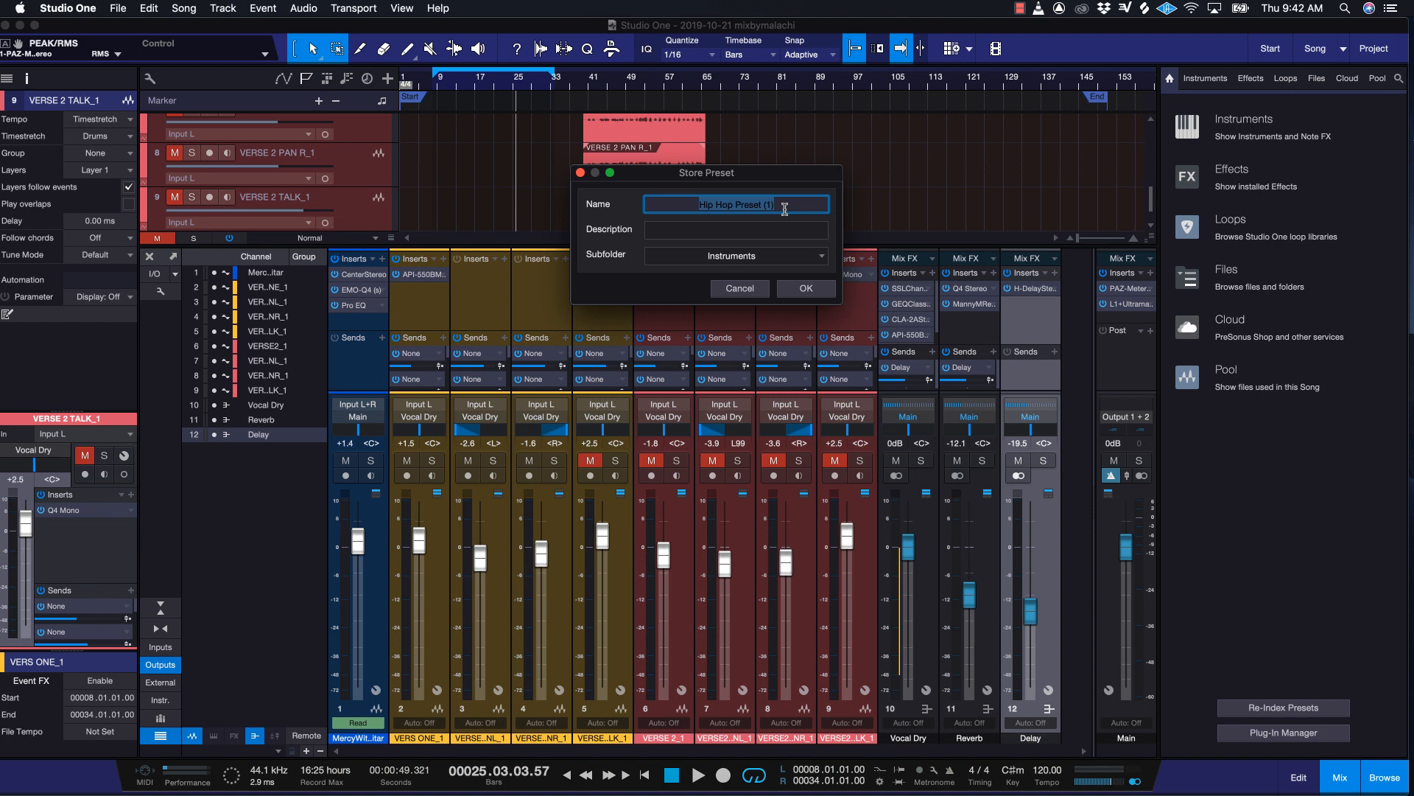
type("Hip Hop & Rap Preset")
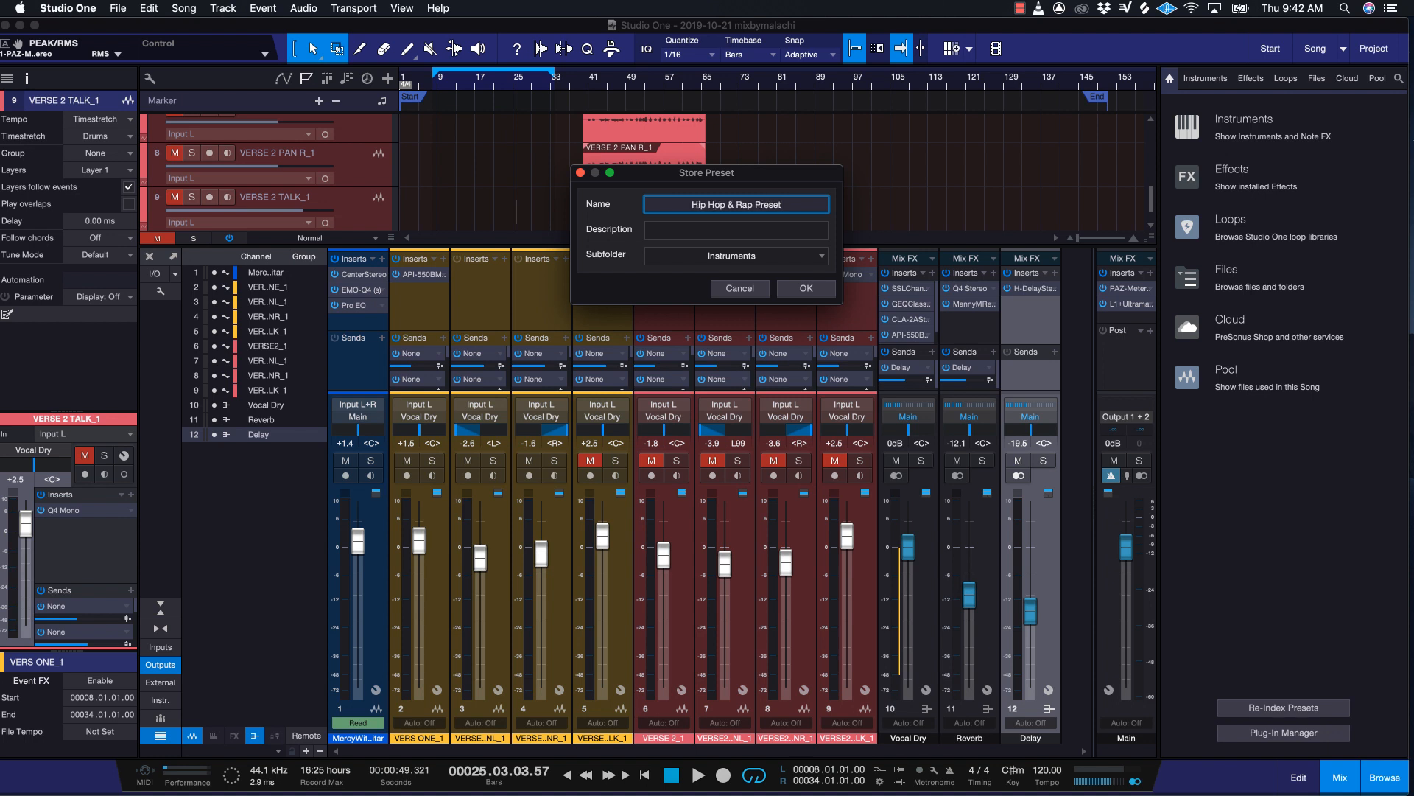
left_click(808, 289)
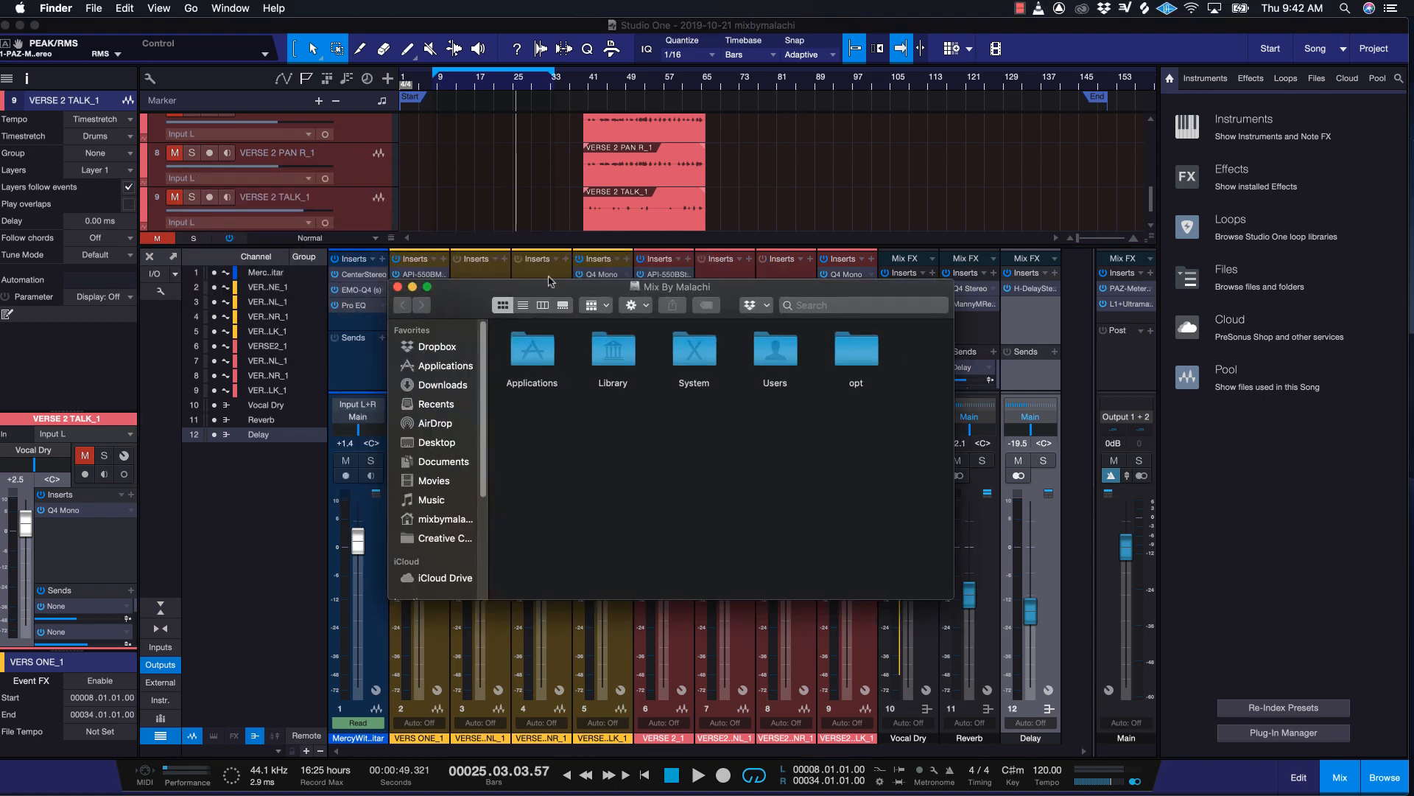
In Finder, go to Documents > Studio One > Presets > PreSonus > FX Chains > Instruments, where the stored chain is saved.
left_click_drag(549, 291, 598, 324)
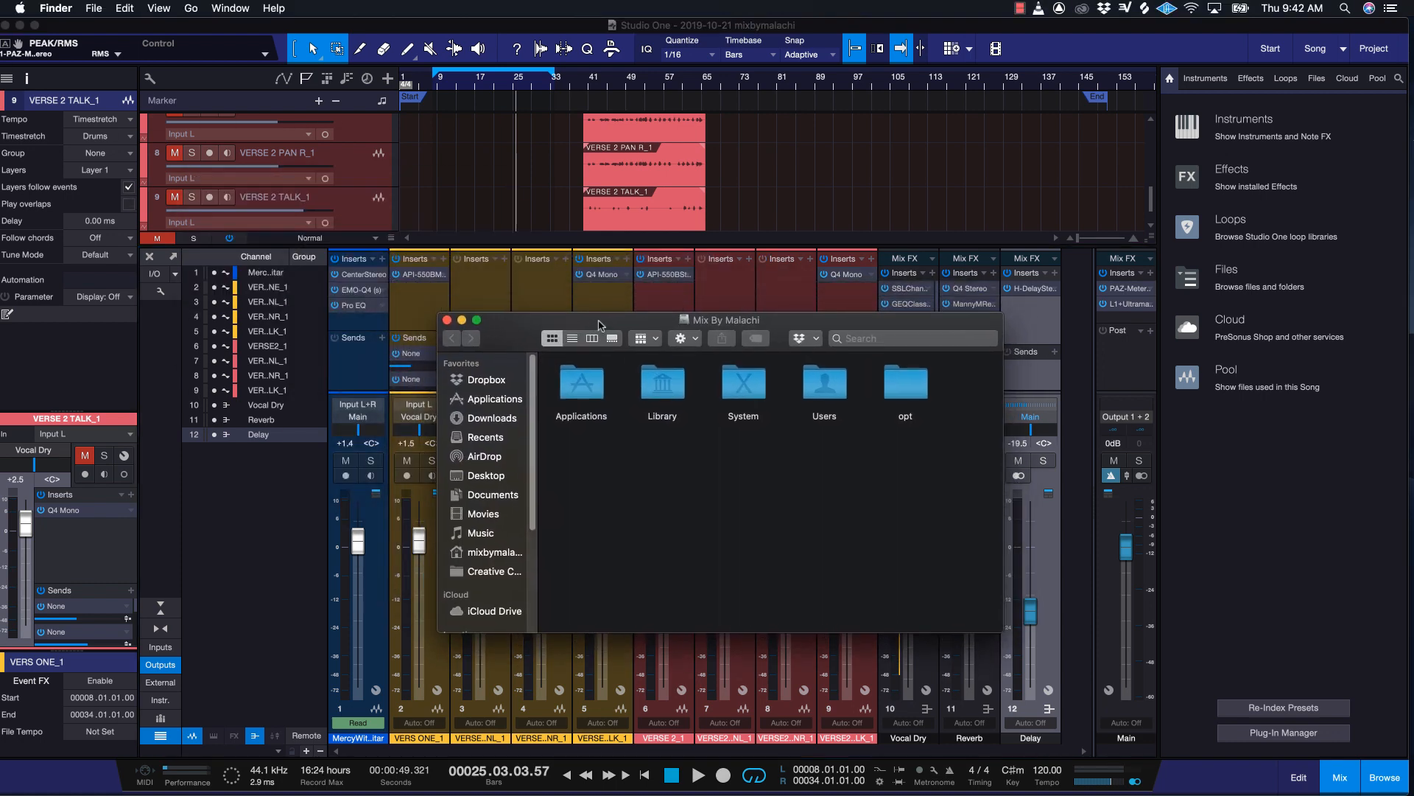
left_click(495, 497)
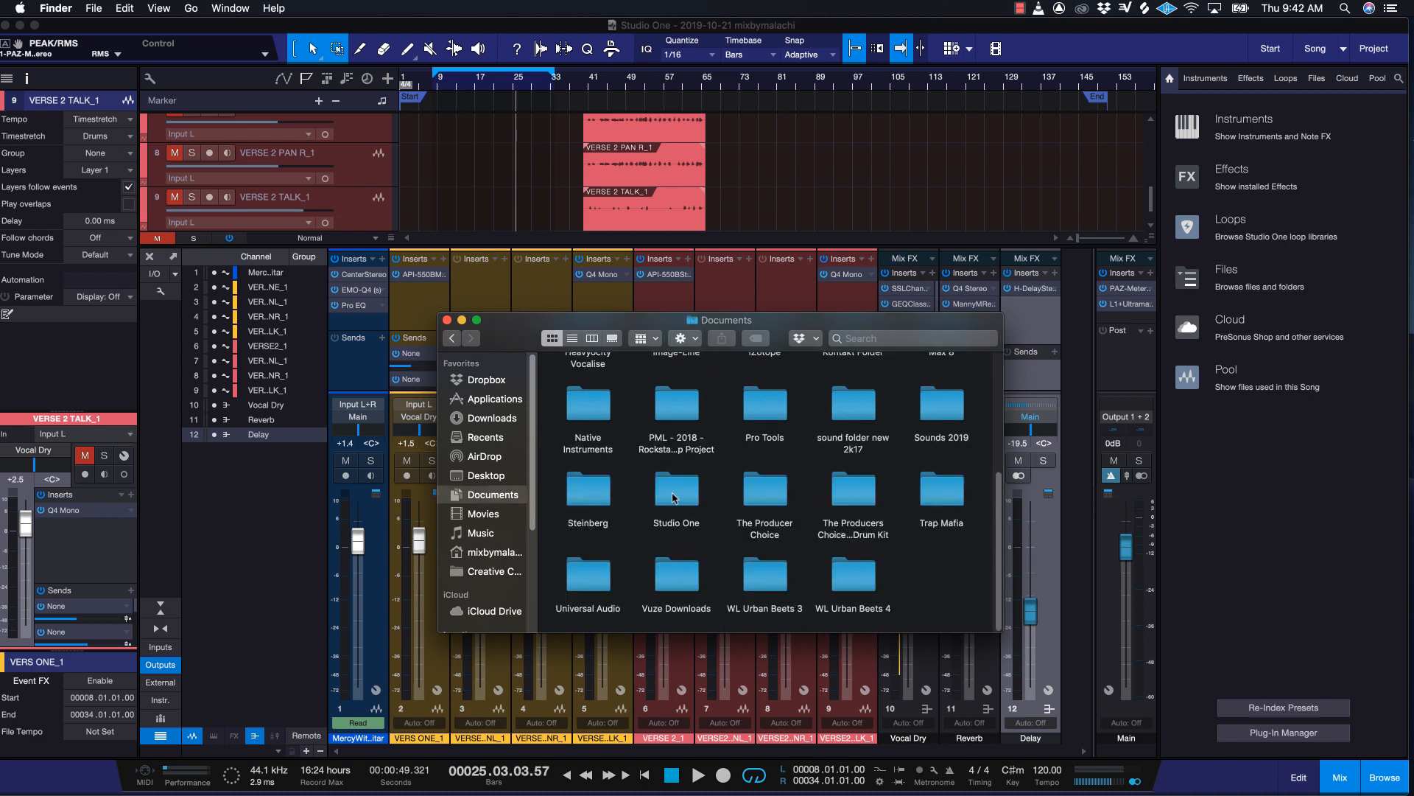
double_click(677, 500)
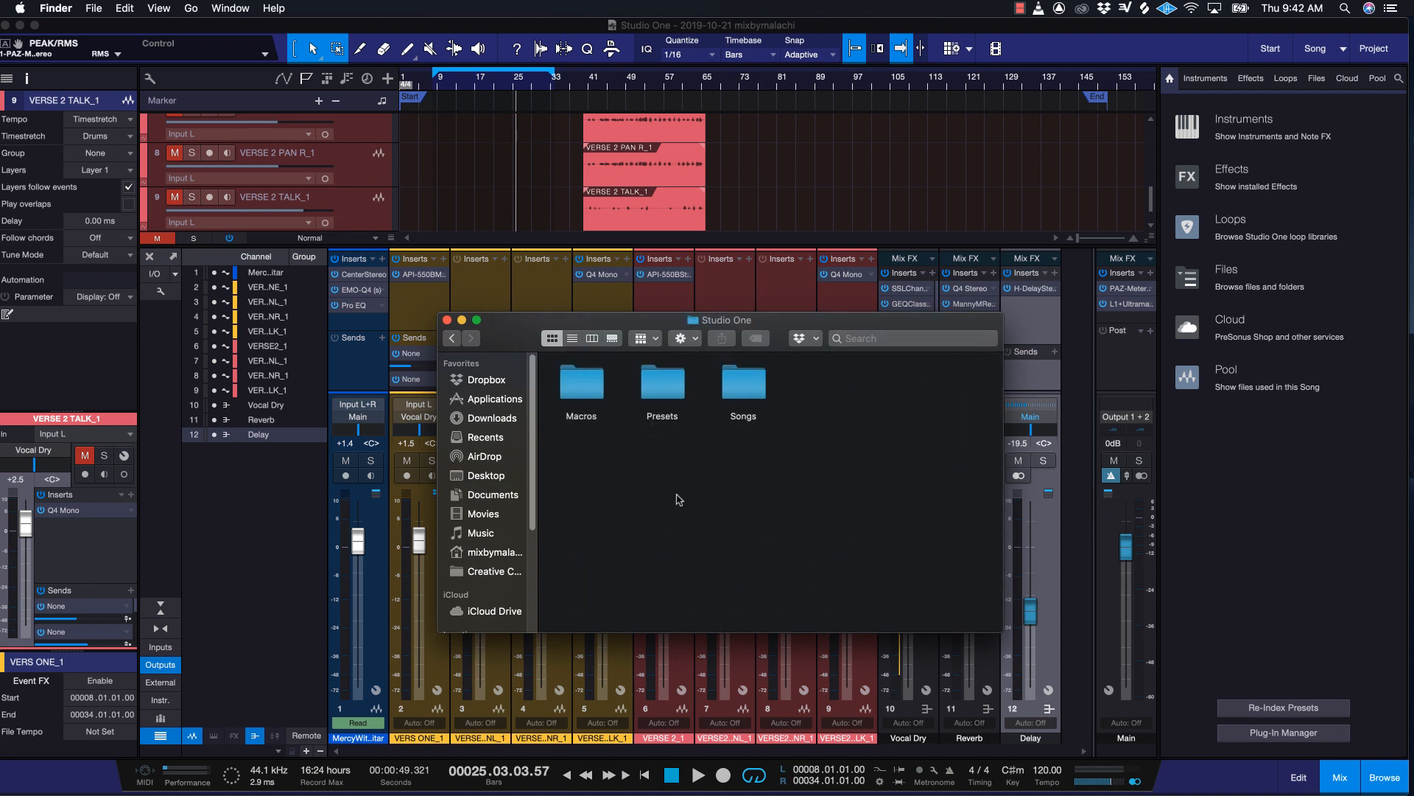
left_click(665, 387)
double_click(665, 389)
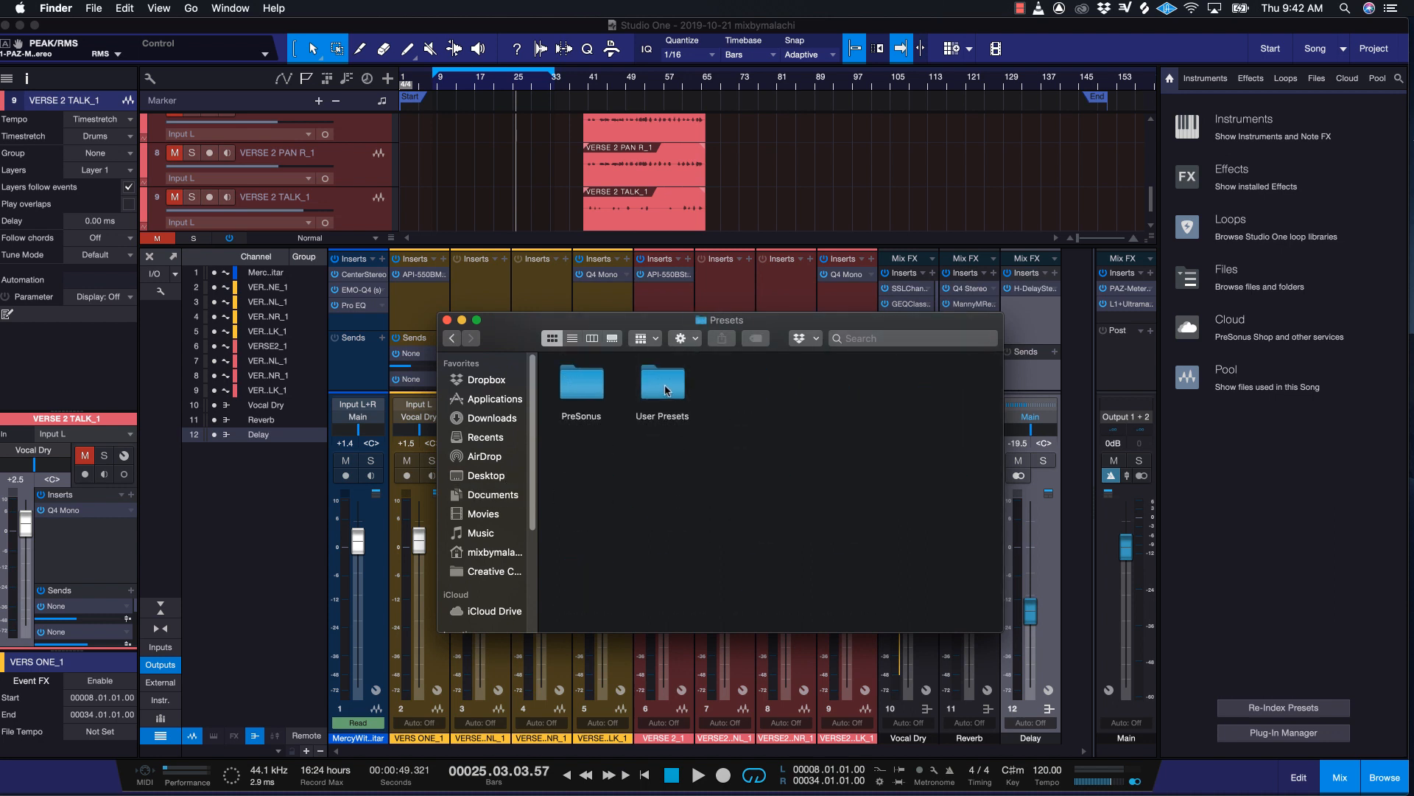
double_click(589, 387)
double_click(583, 390)
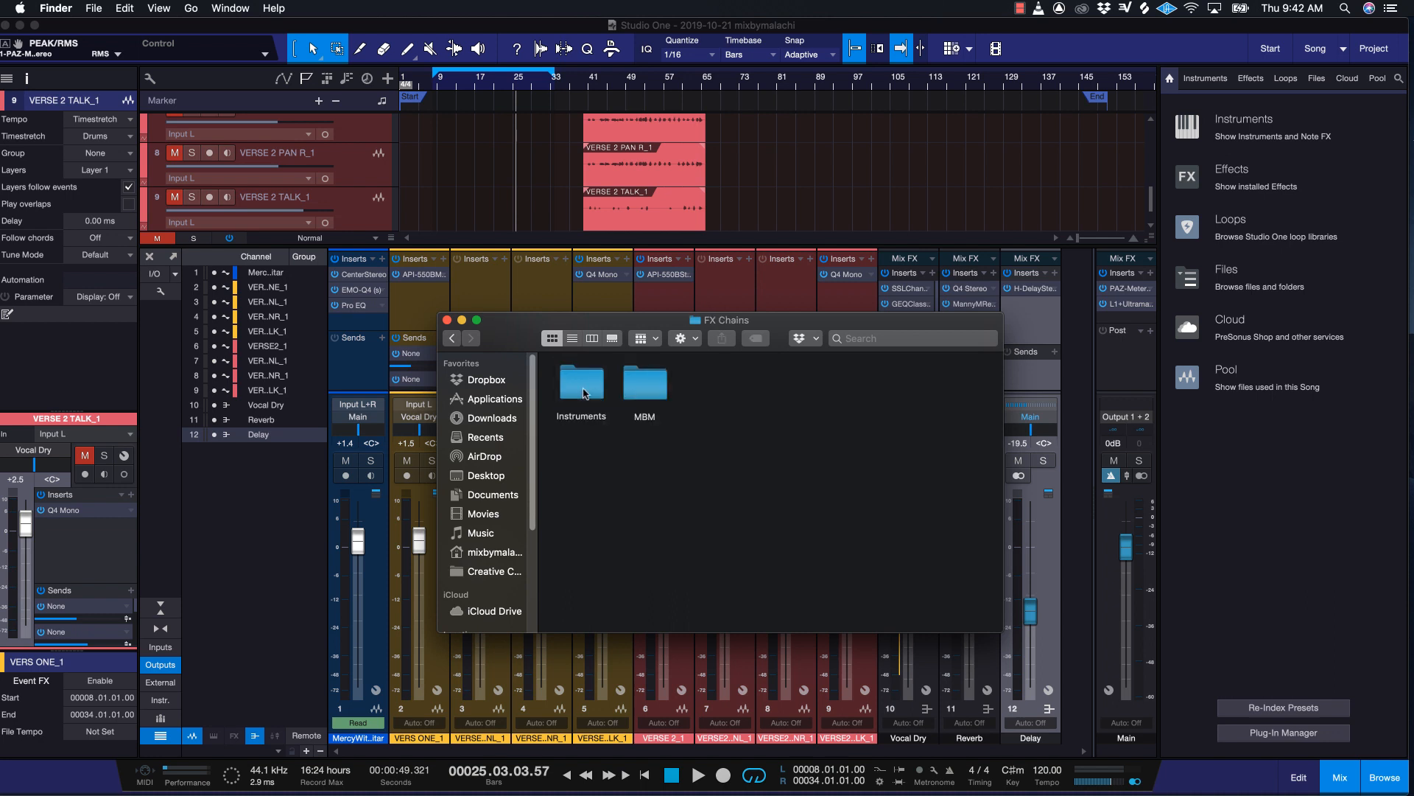
double_click(587, 389)
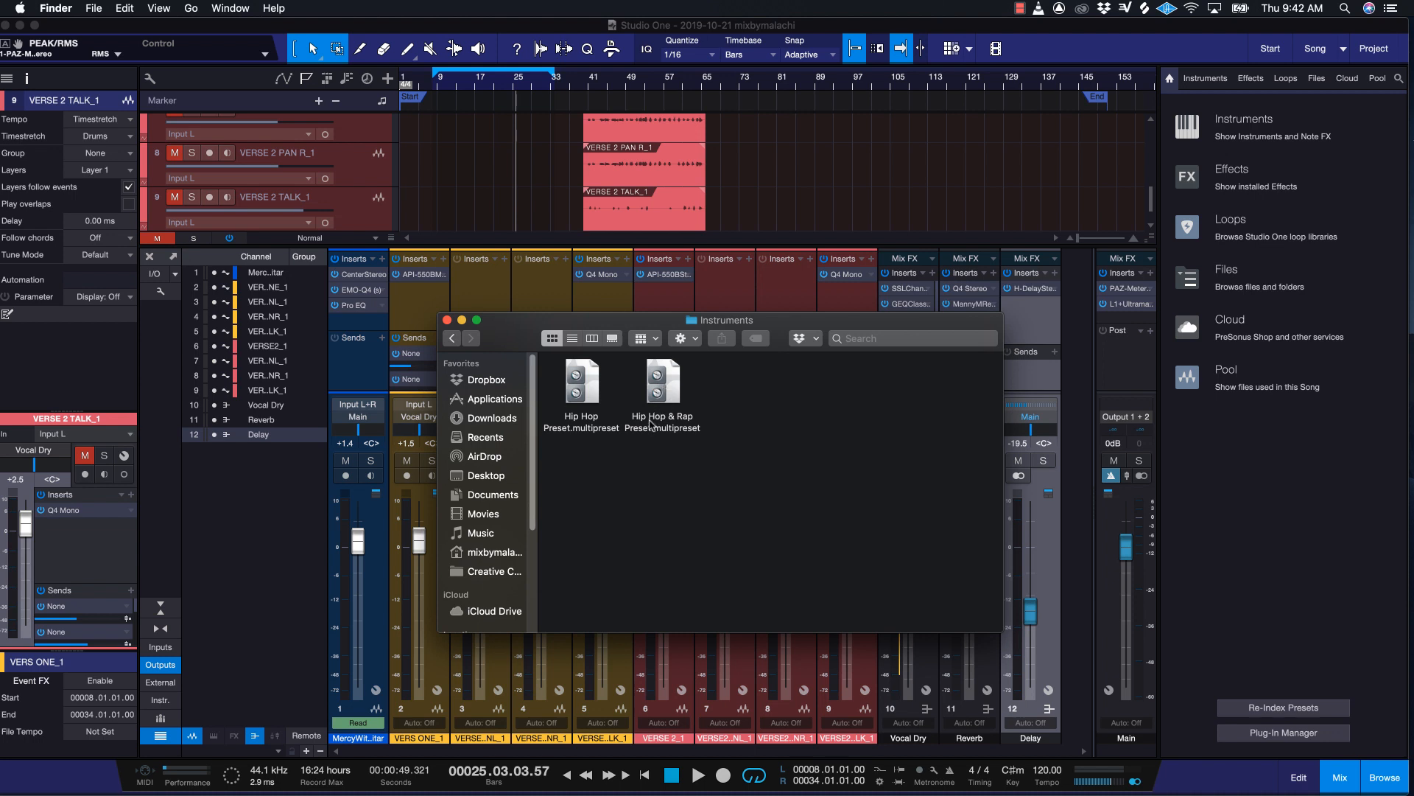
Copy the "Hip Hop & Rap Preset.multipreset" file, retrace its folder path up to PreSonus and back, and close the Finder window.
right_click(665, 393)
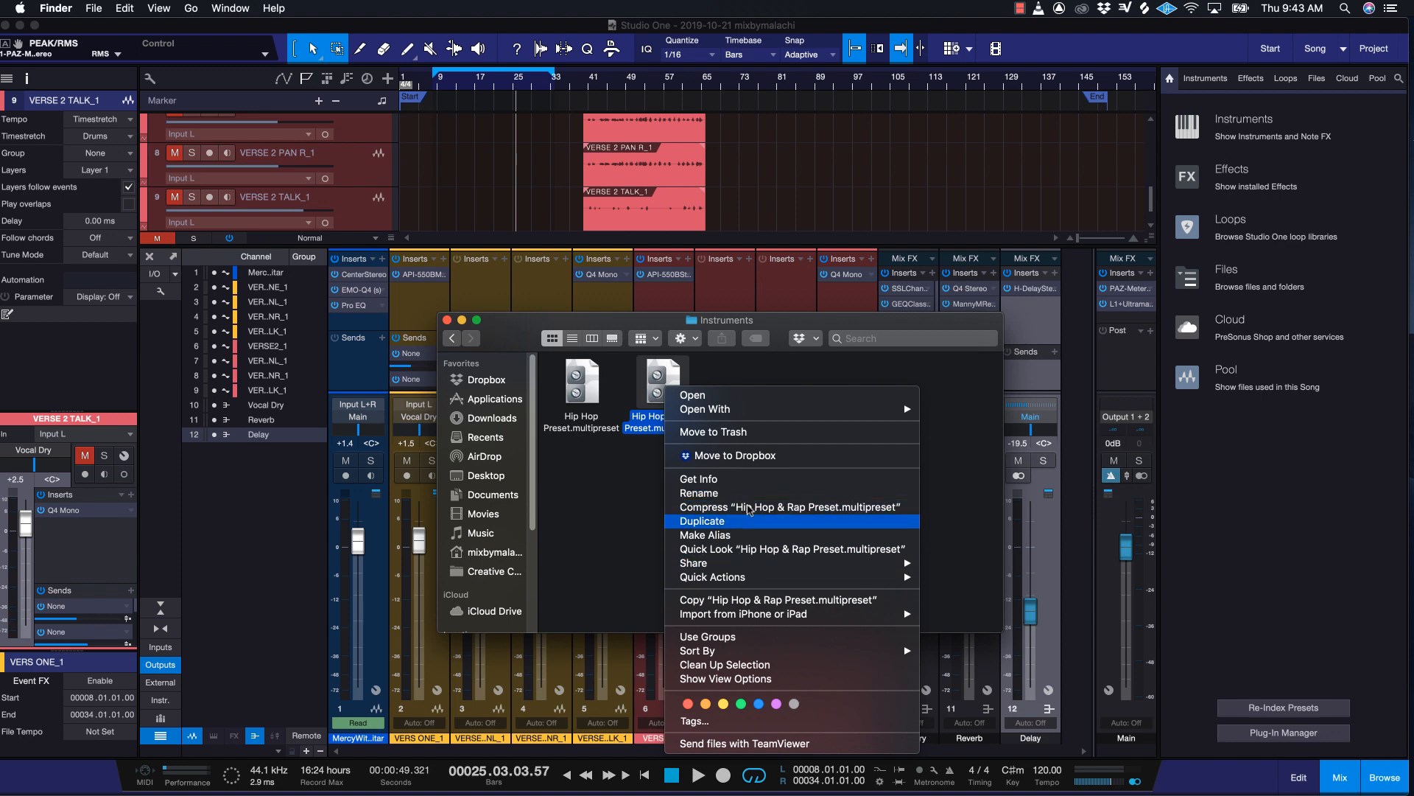
left_click(748, 603)
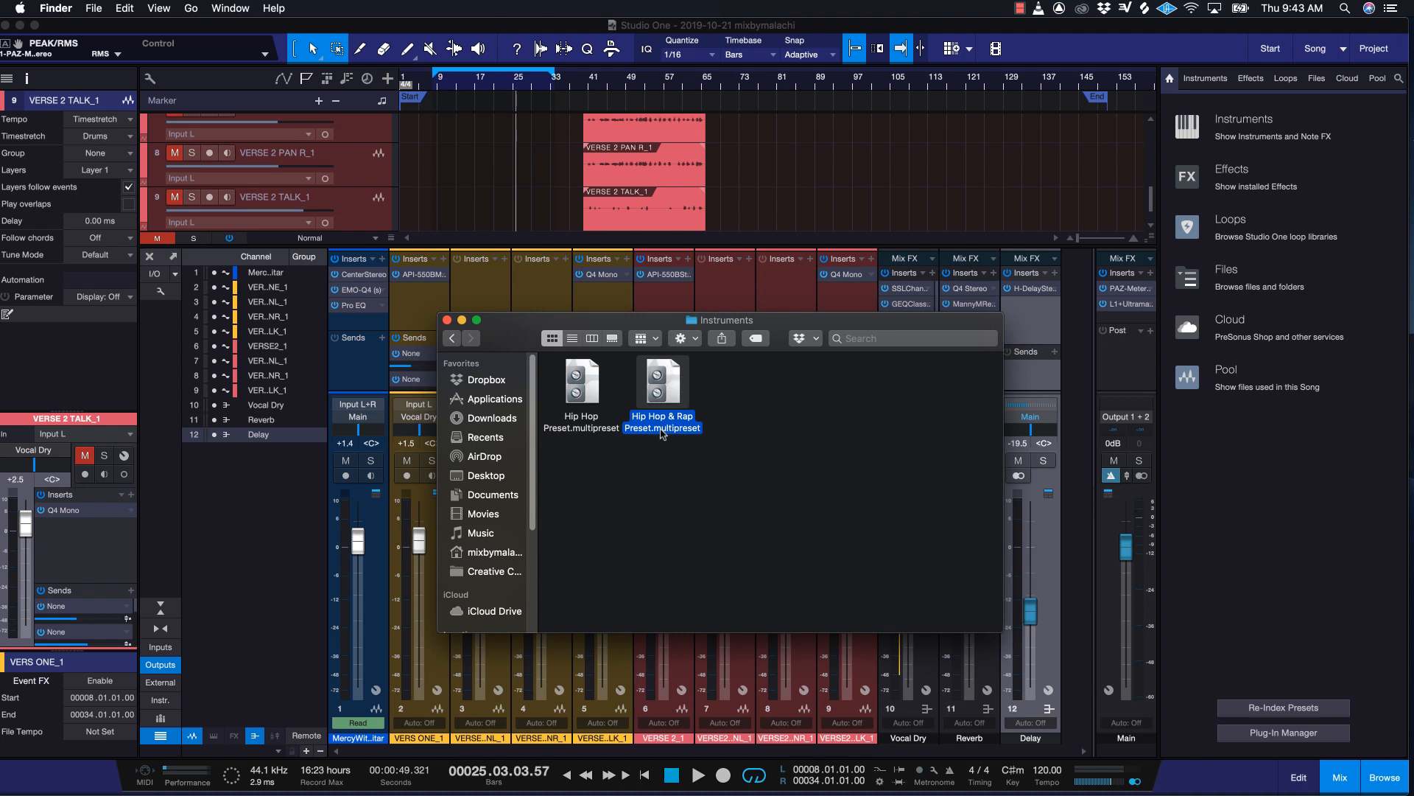
left_click(450, 338)
left_click(449, 337)
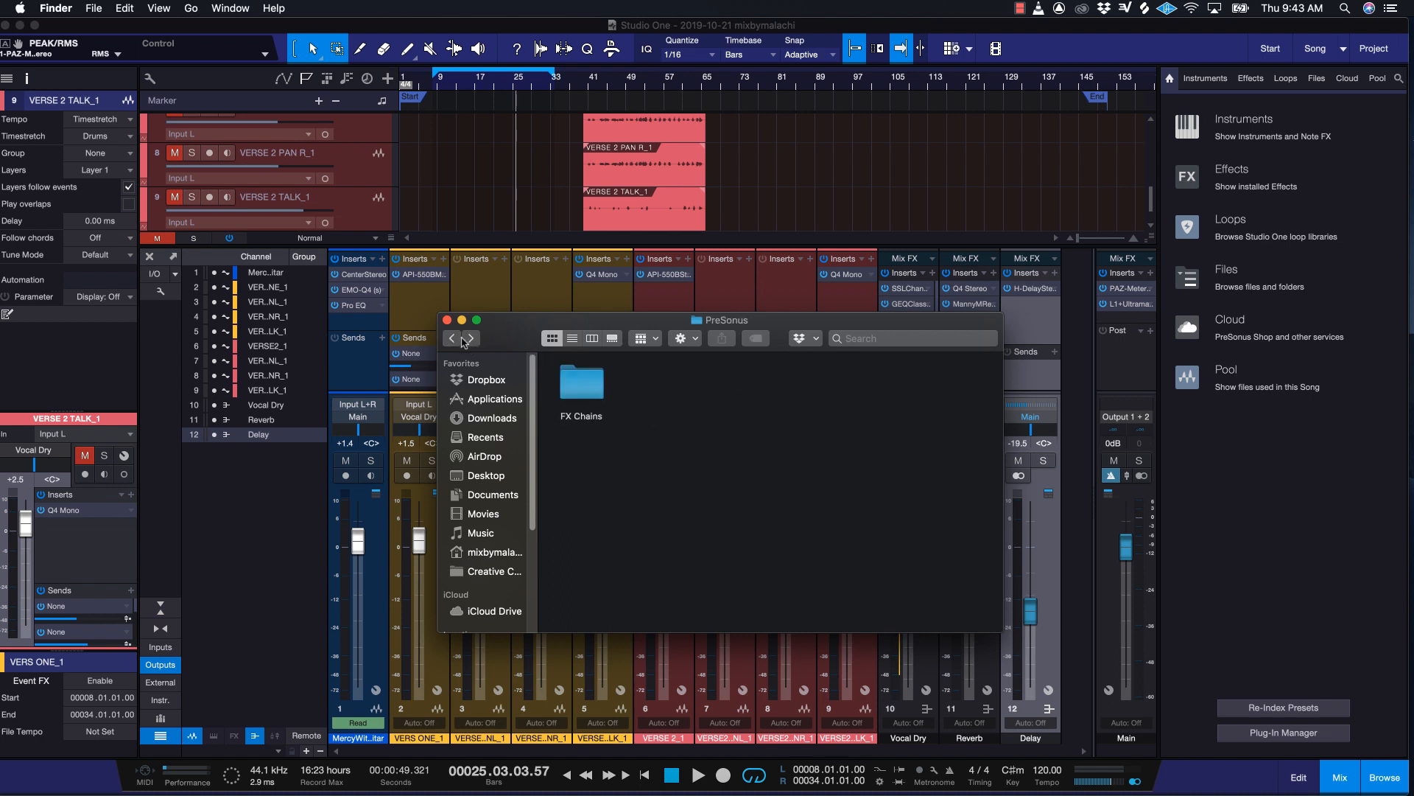
left_click(473, 339)
left_click(473, 339)
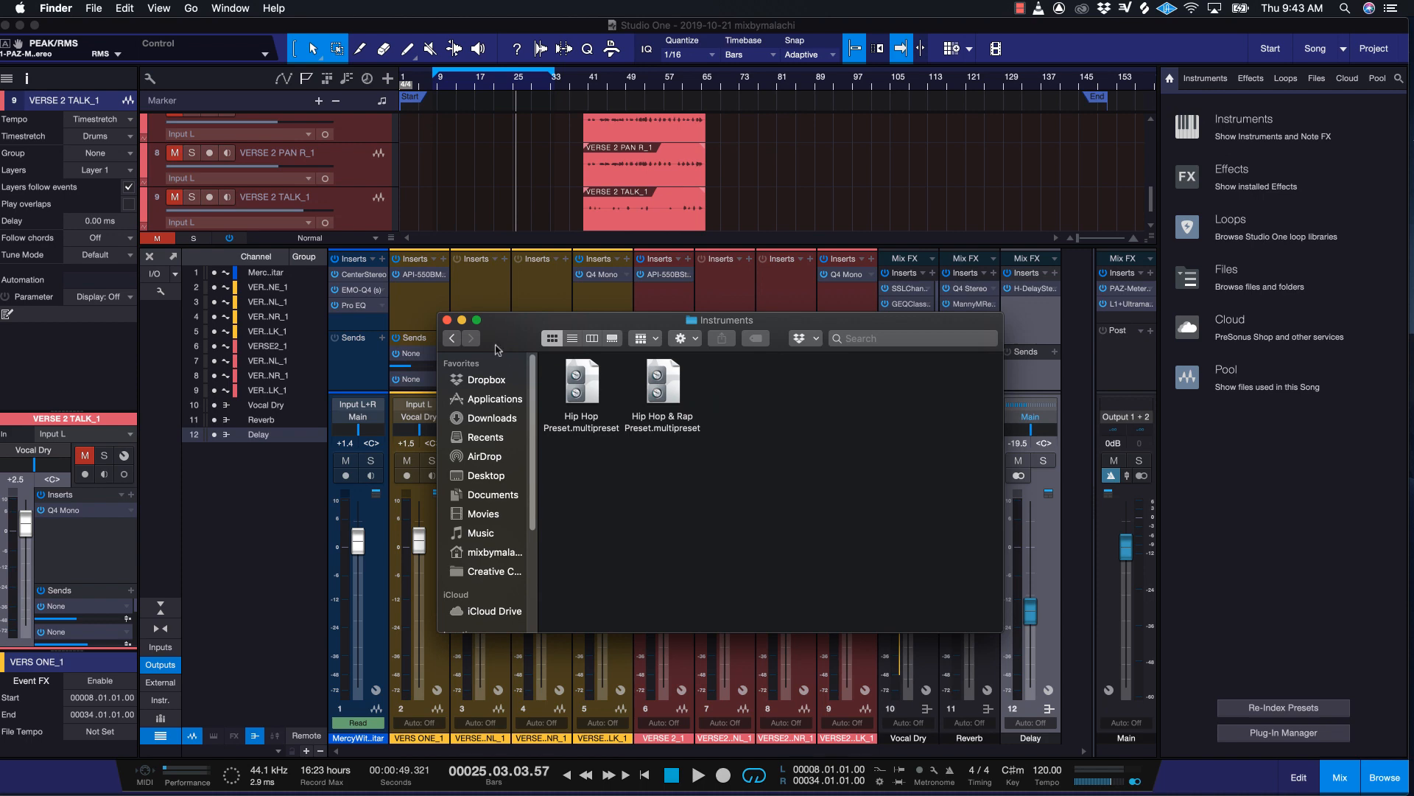
left_click(447, 320)
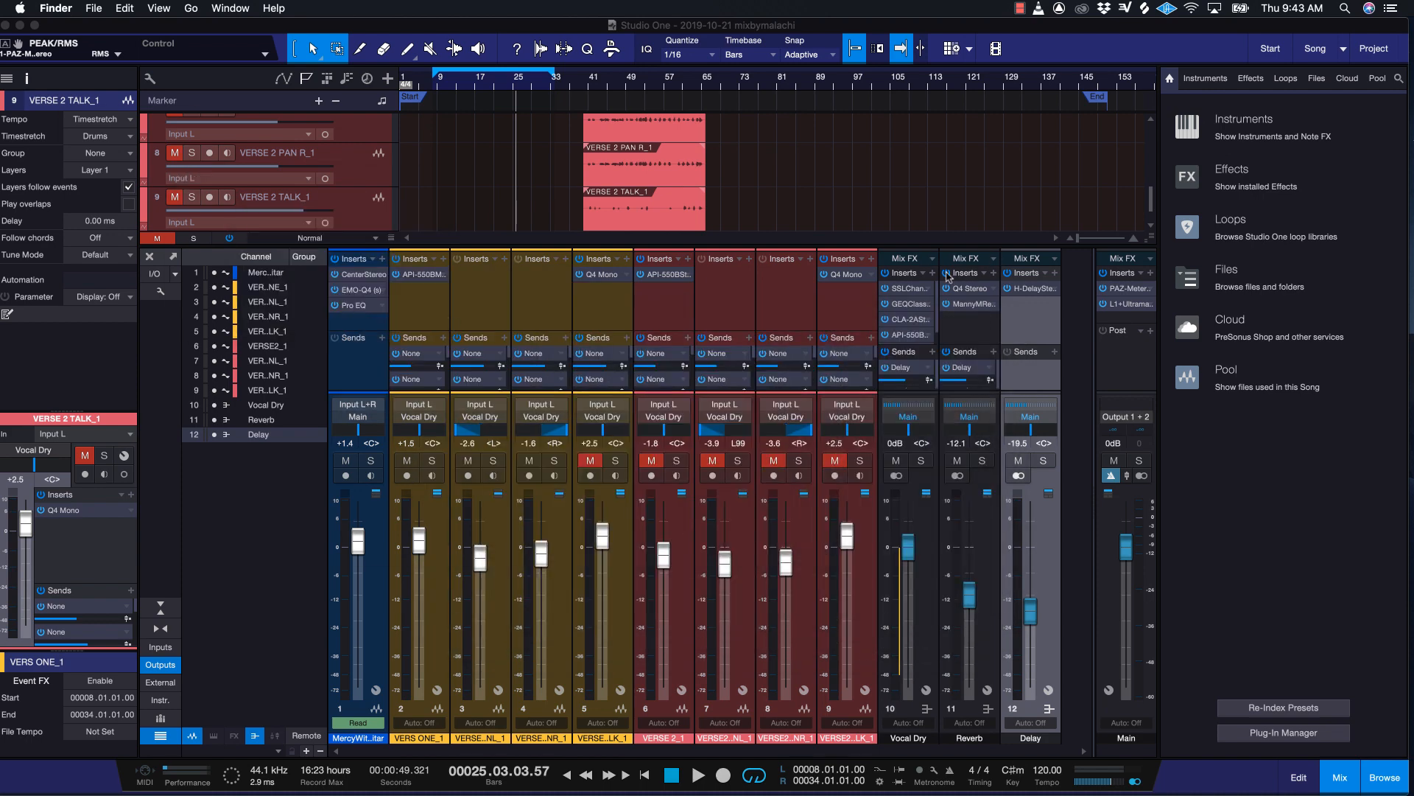
Back in Studio One, browse the Instruments and Drums FX chain presets available for the Vocal Dry bus without loading any.
left_click(922, 273)
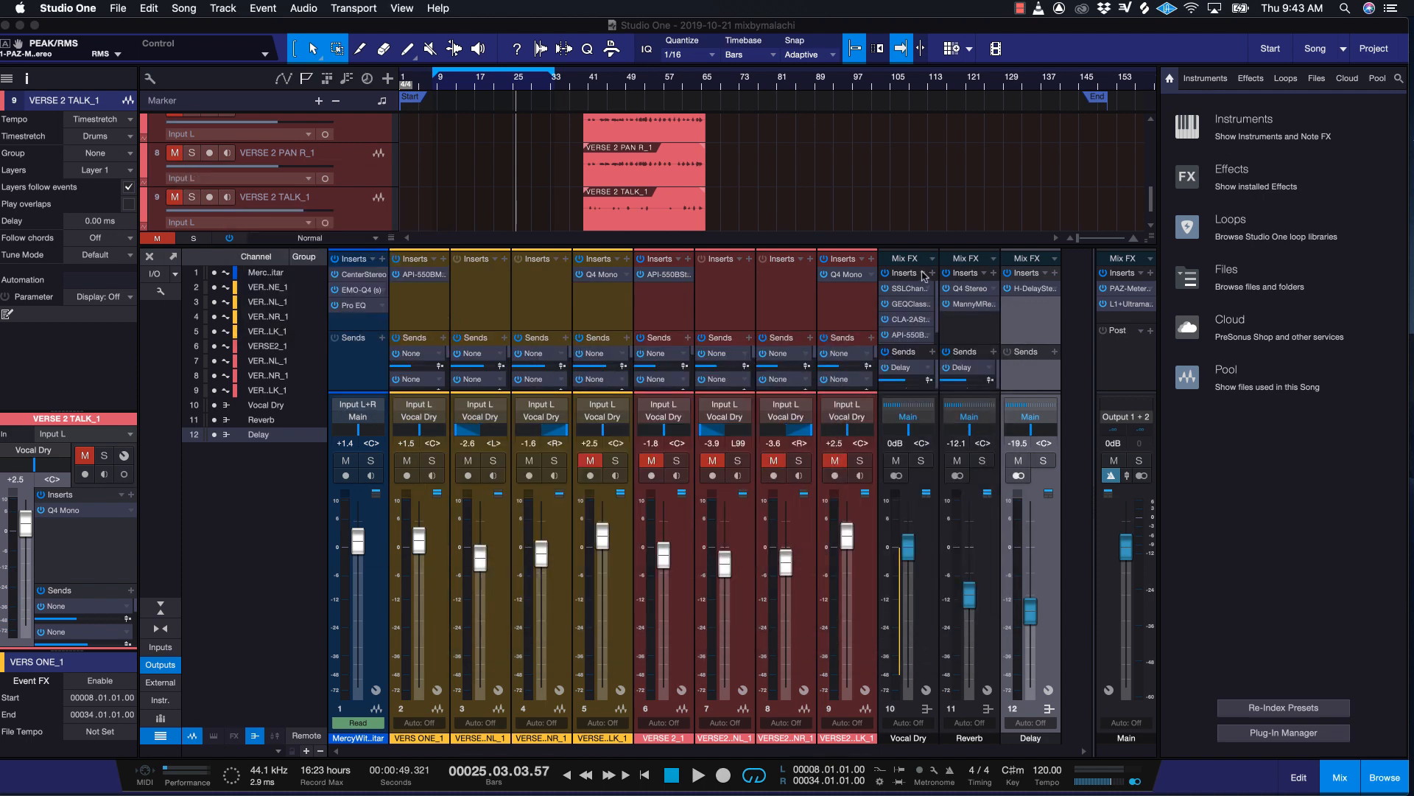
left_click(922, 273)
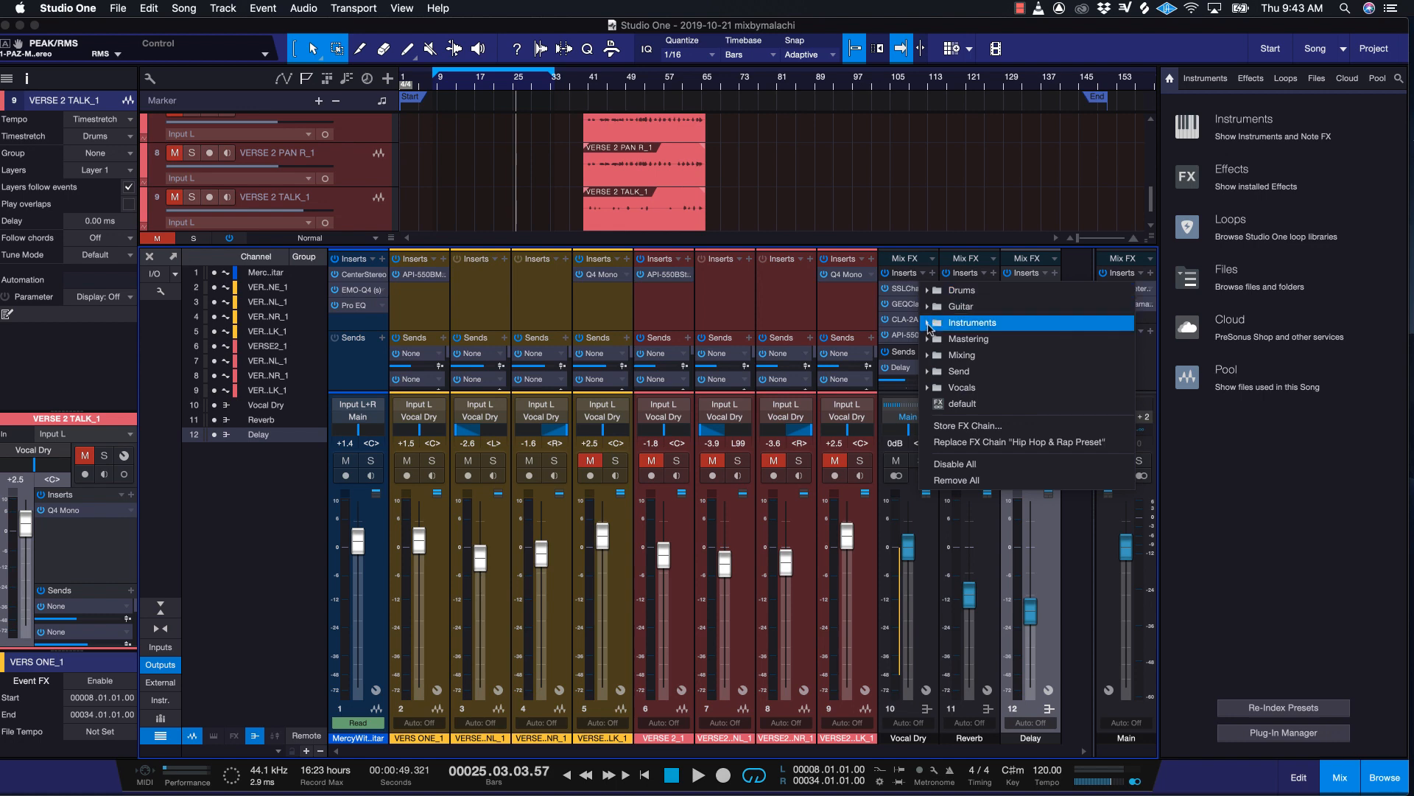
left_click(928, 325)
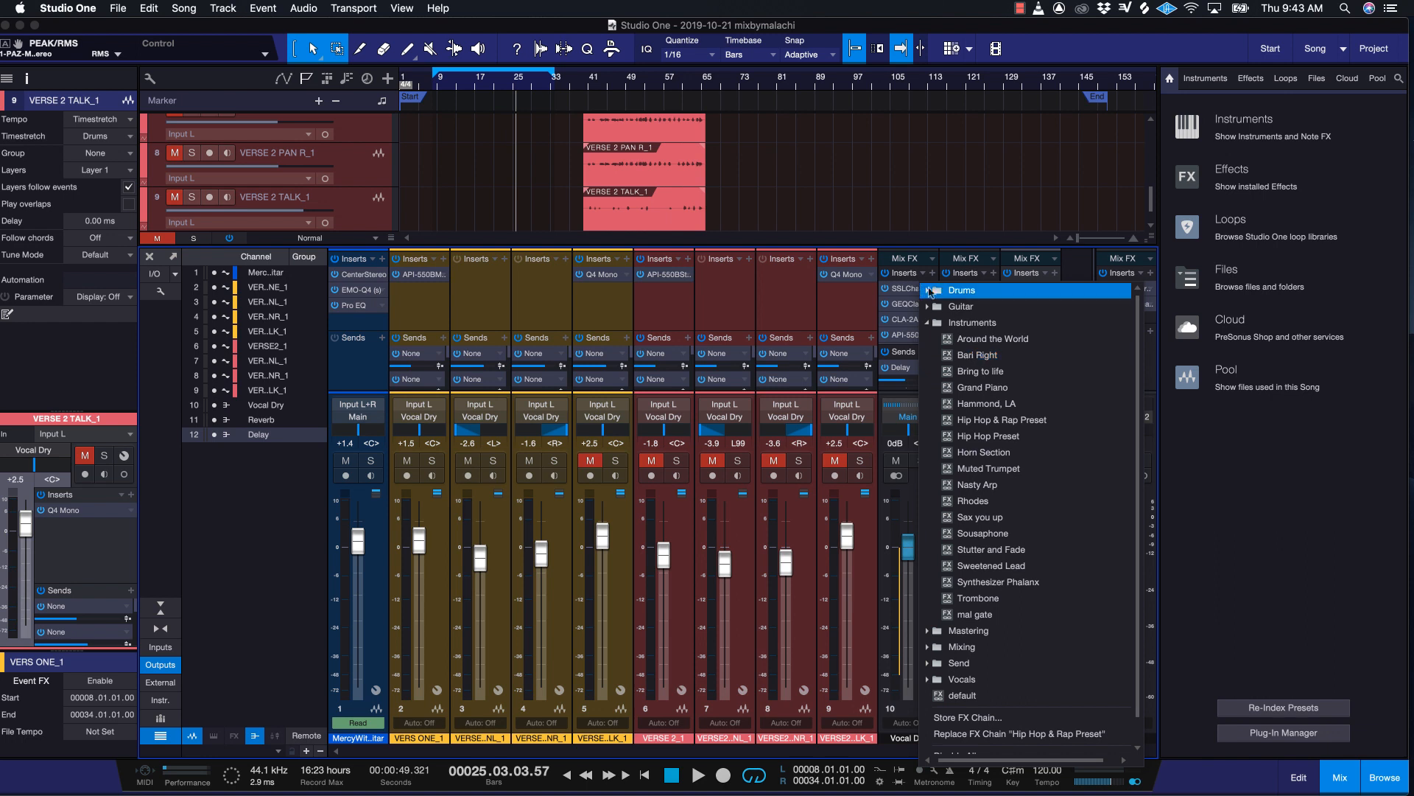
left_click(927, 322)
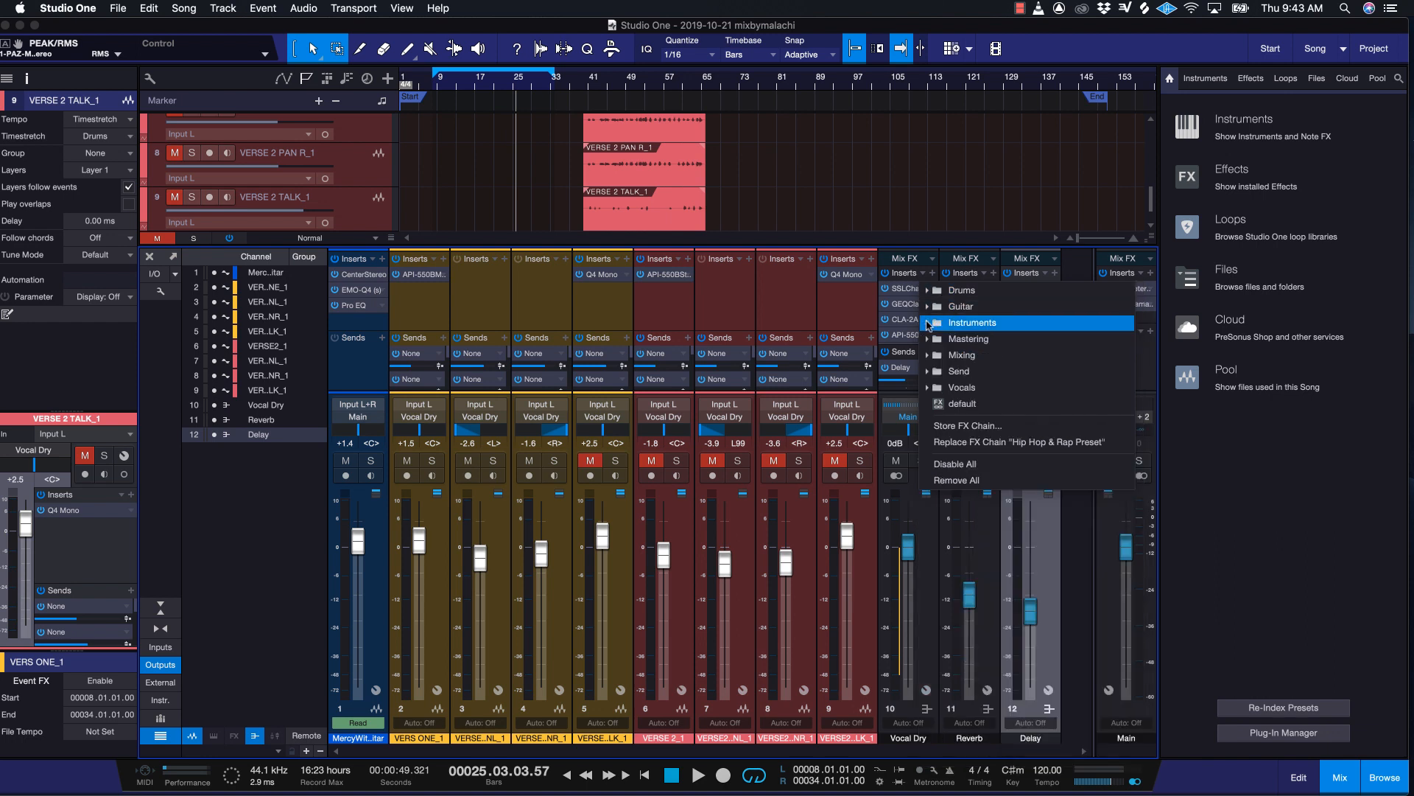
left_click(928, 290)
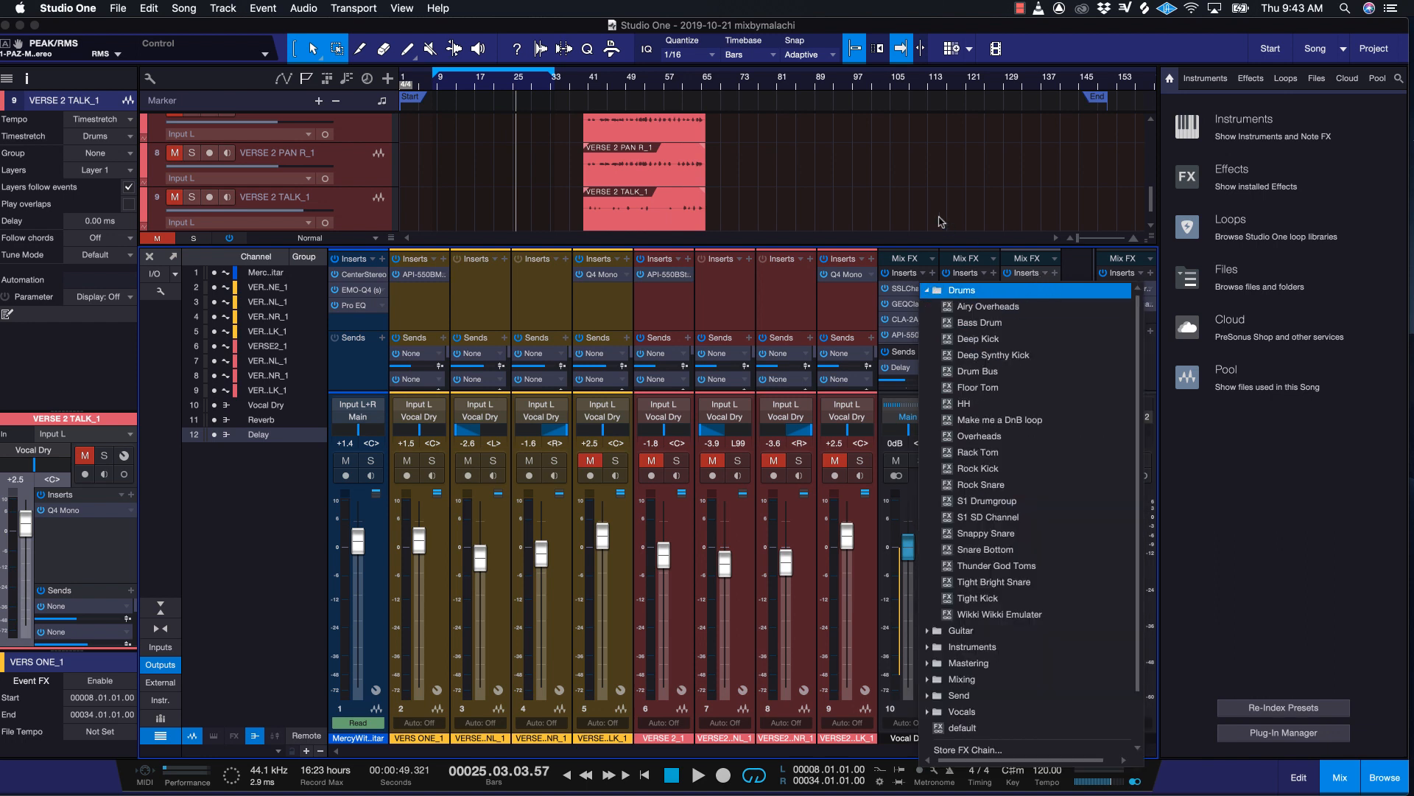
left_click(925, 274)
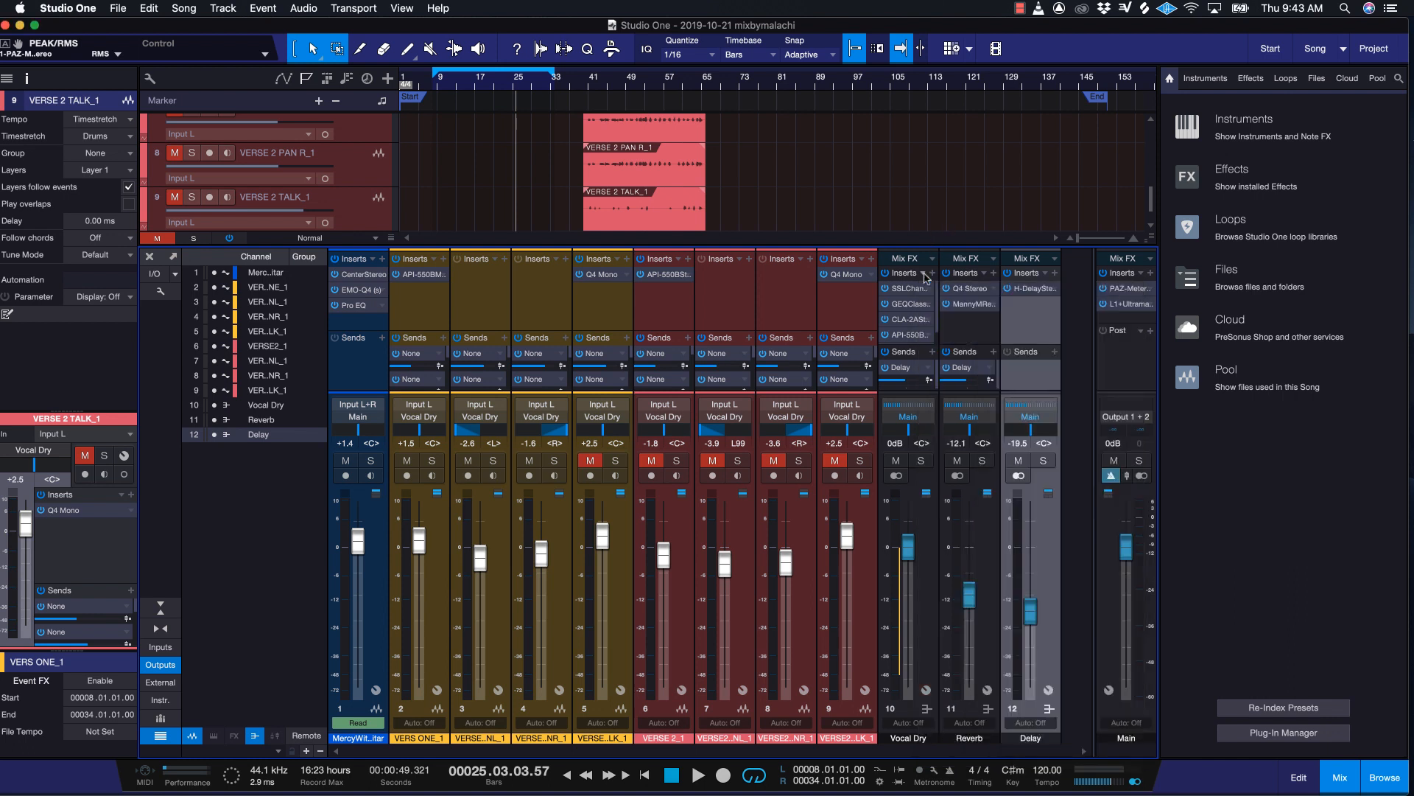